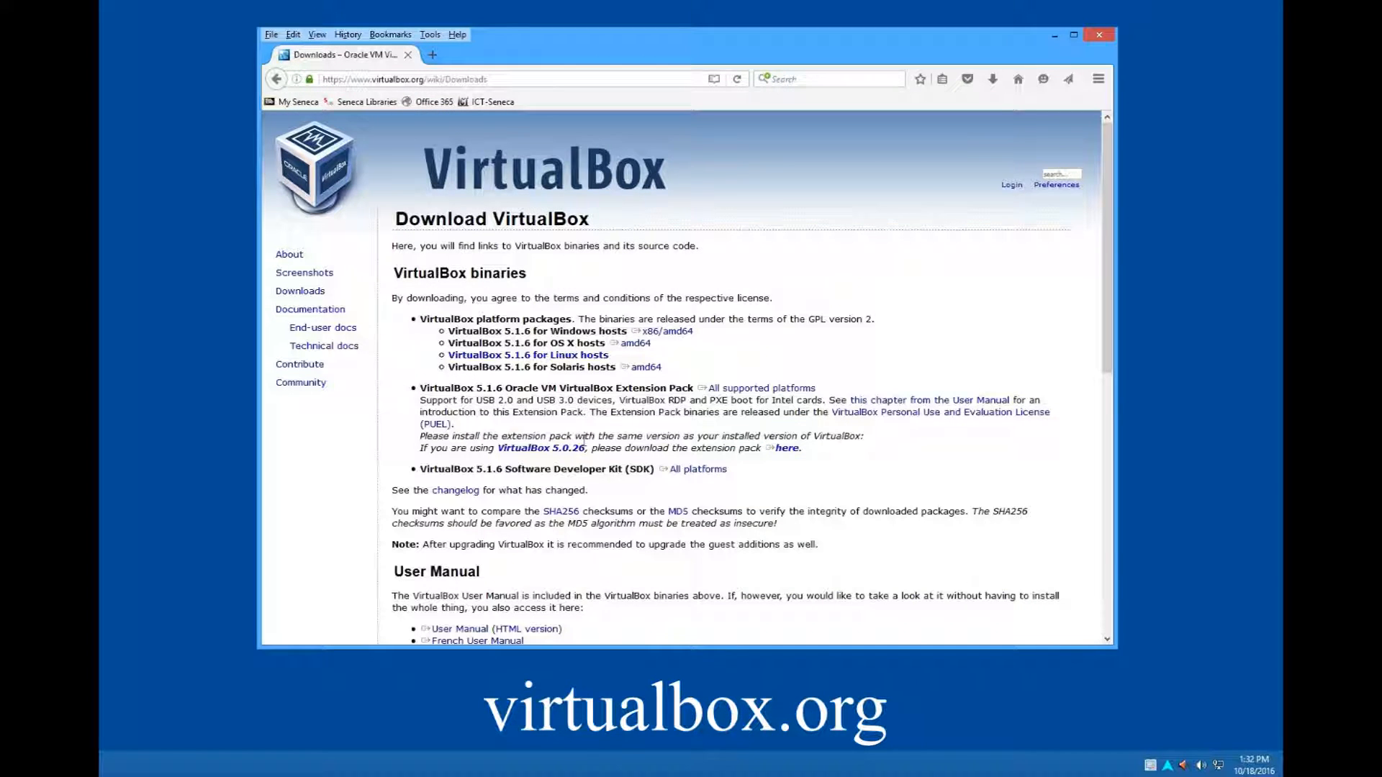
- Download the VirtualBox 5.1.6 Extension Pack for all supported platforms and the VirtualBox 5.1.6 package for Windows hosts
left_click(730, 389)
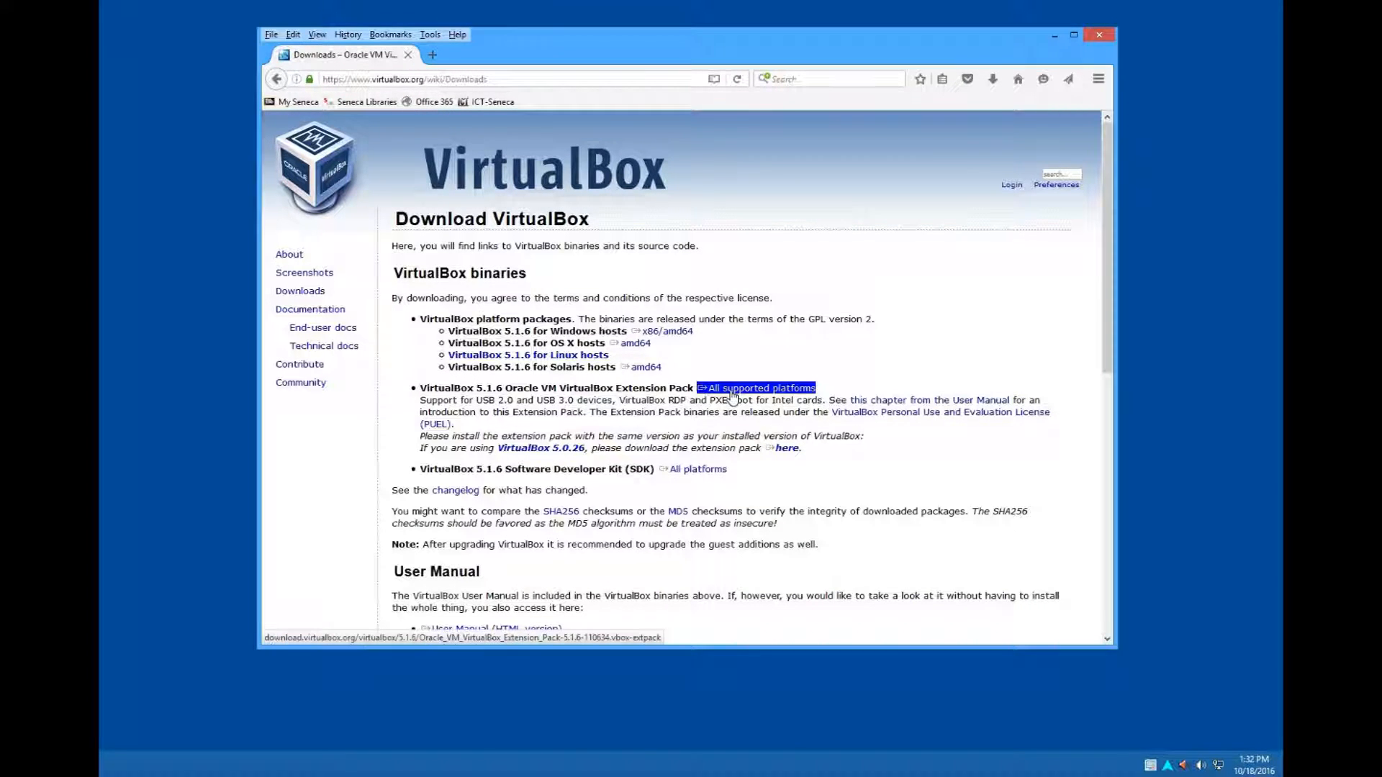
left_click(693, 474)
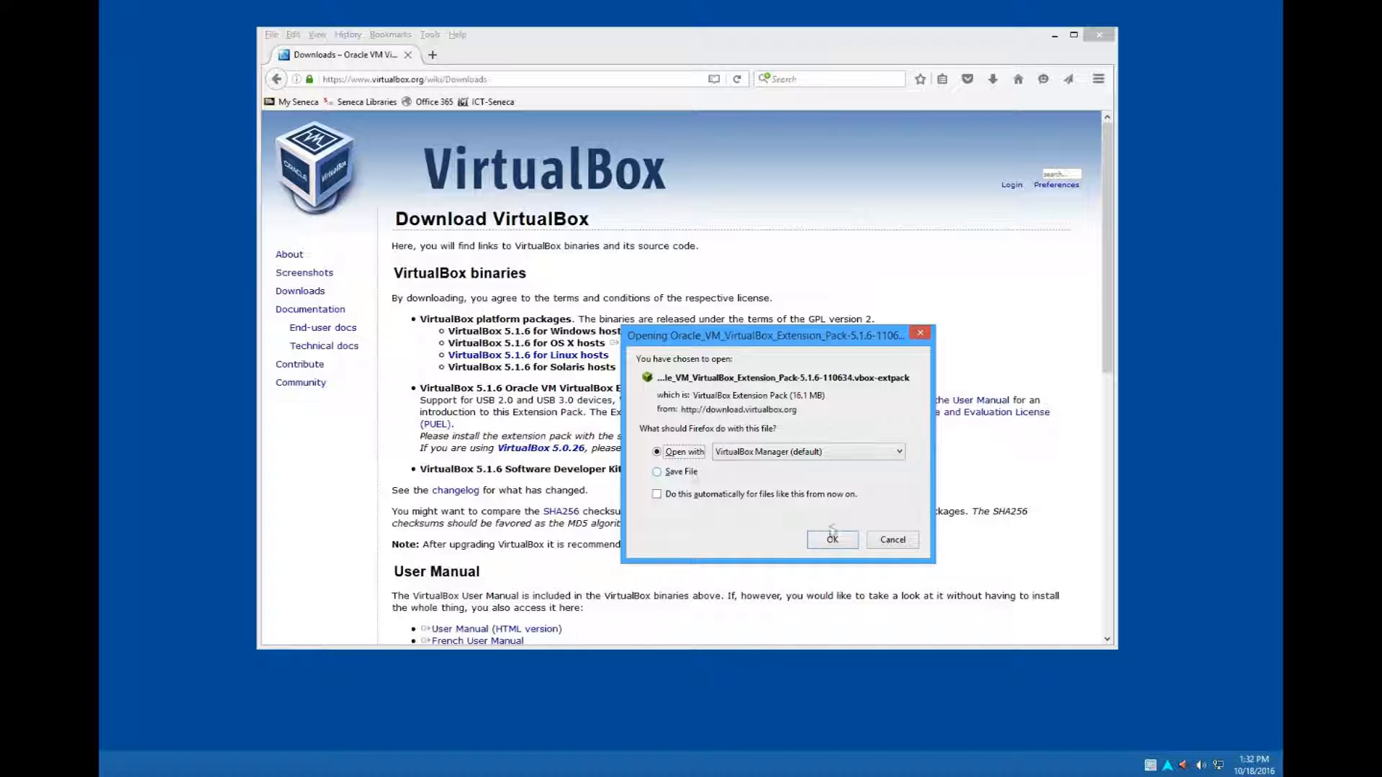
left_click(833, 540)
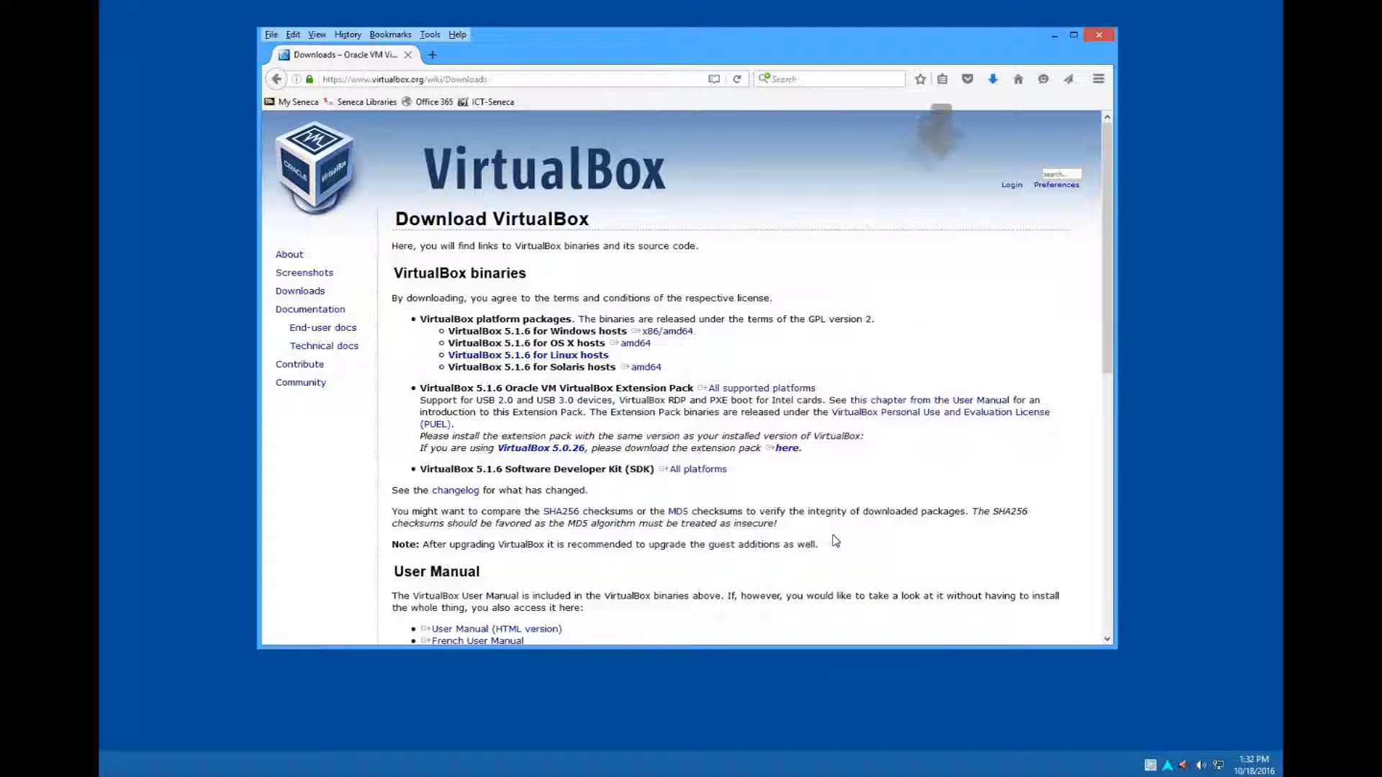
left_click(676, 332)
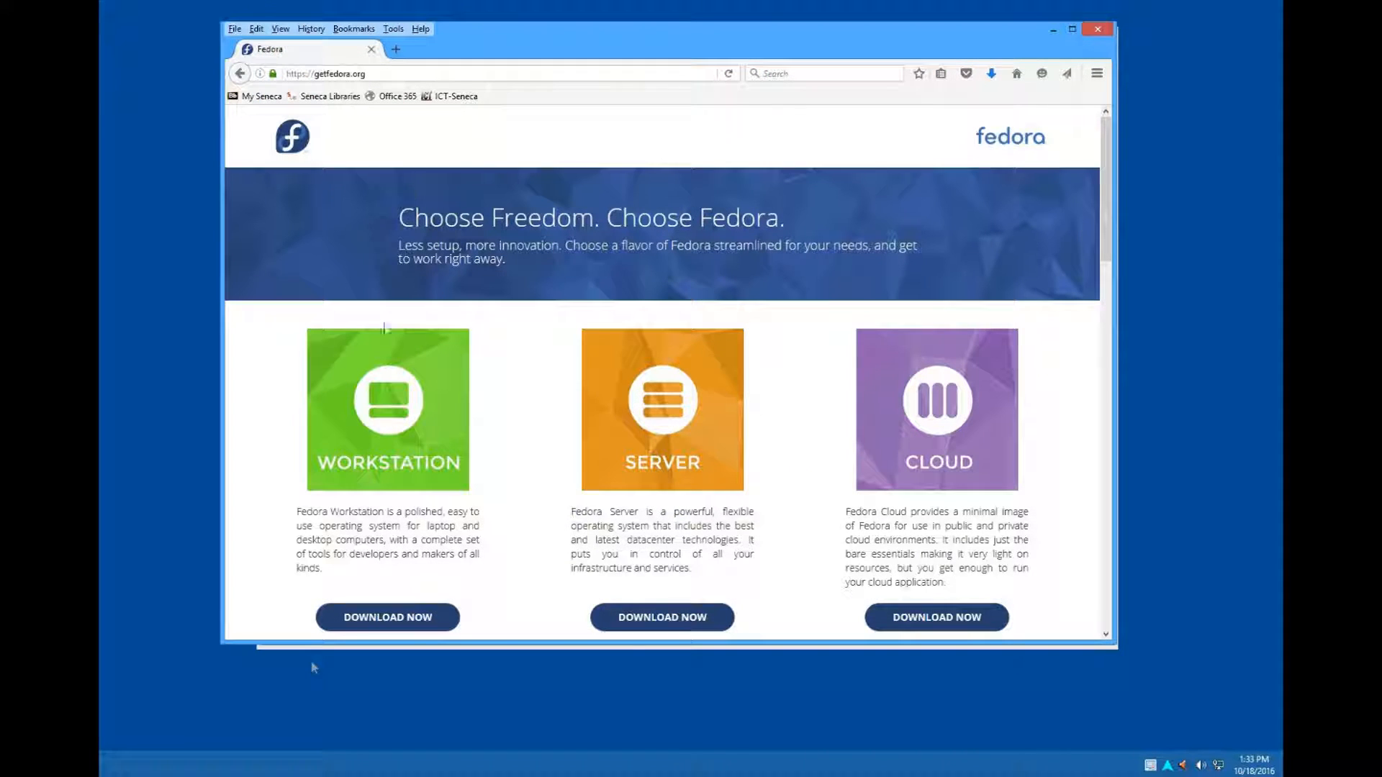
- Download the 64-bit Fedora 24 Workstation live image from getfedora.org and save the ISO file
left_click(425, 71)
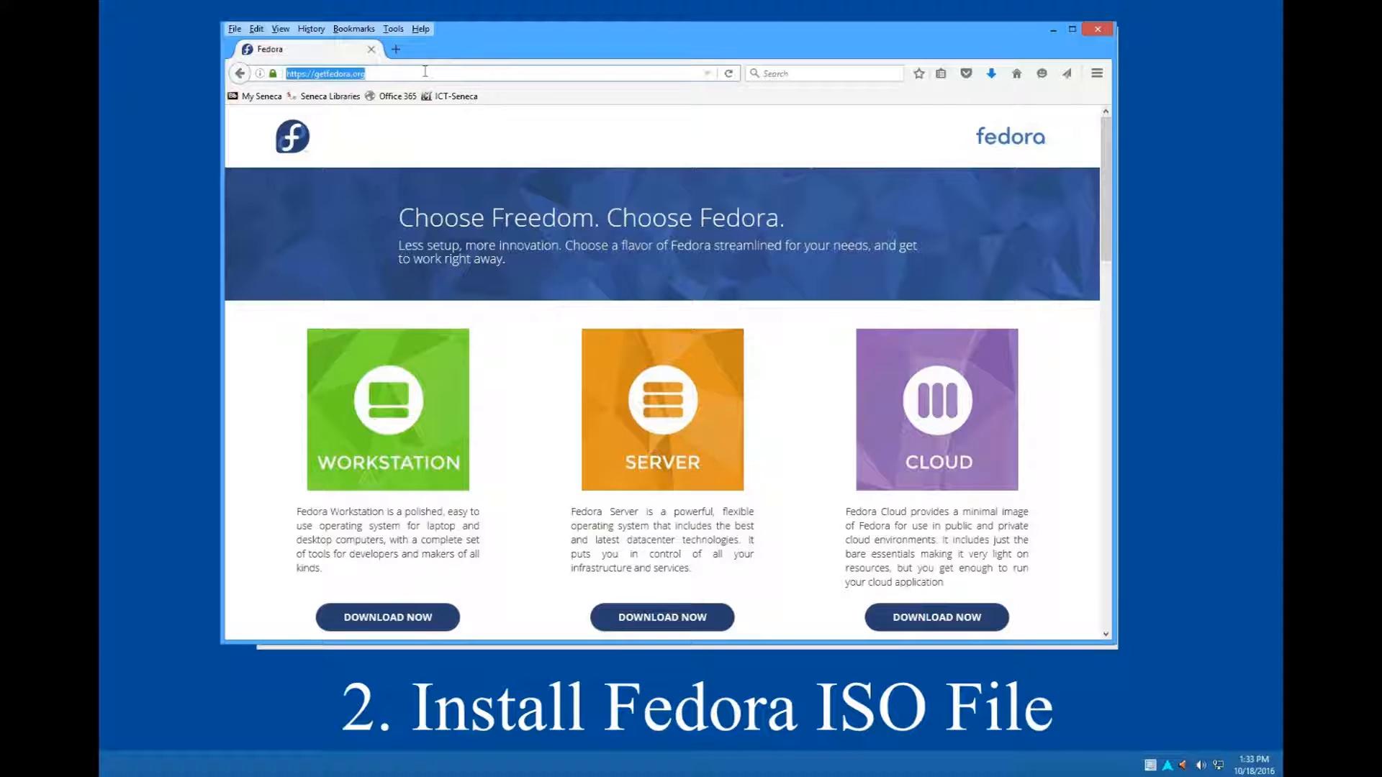
left_click(370, 442)
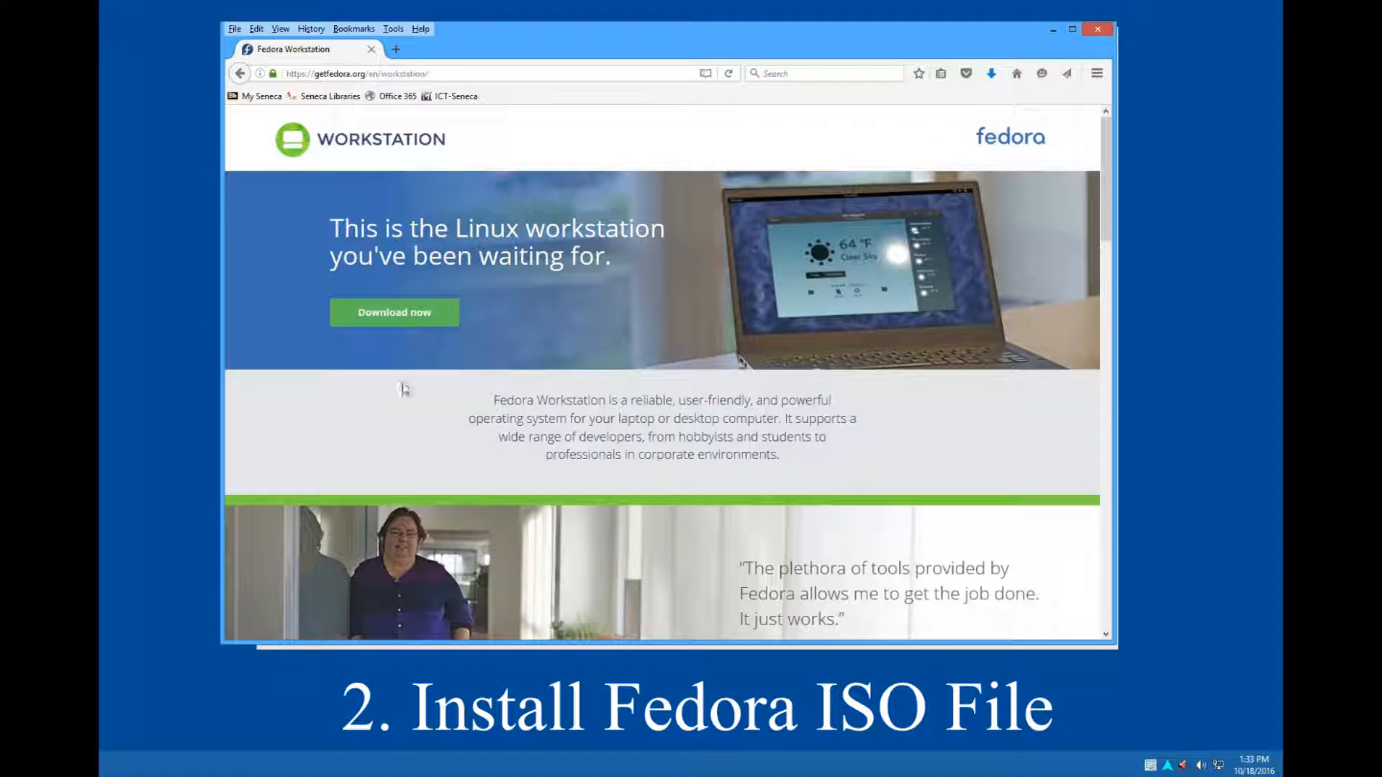
left_click(420, 321)
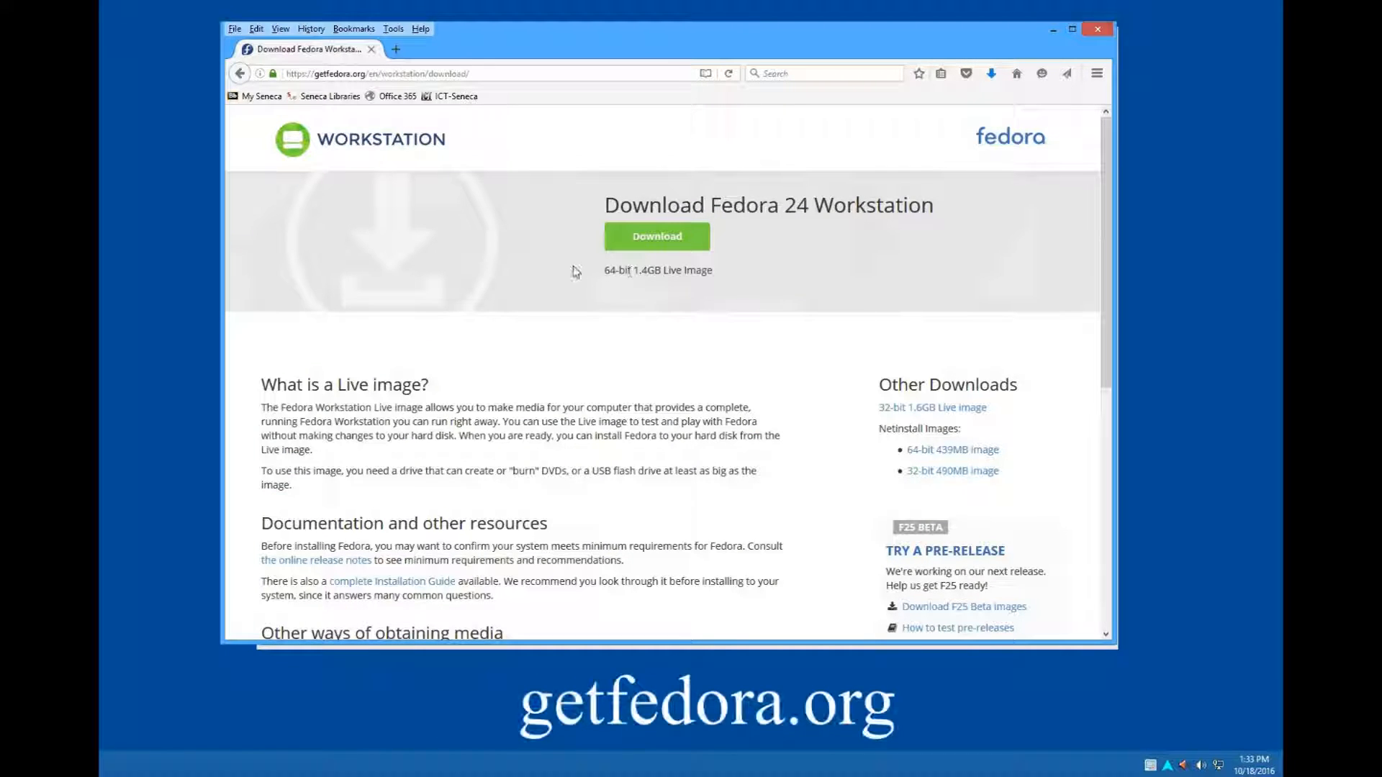
left_click(670, 242)
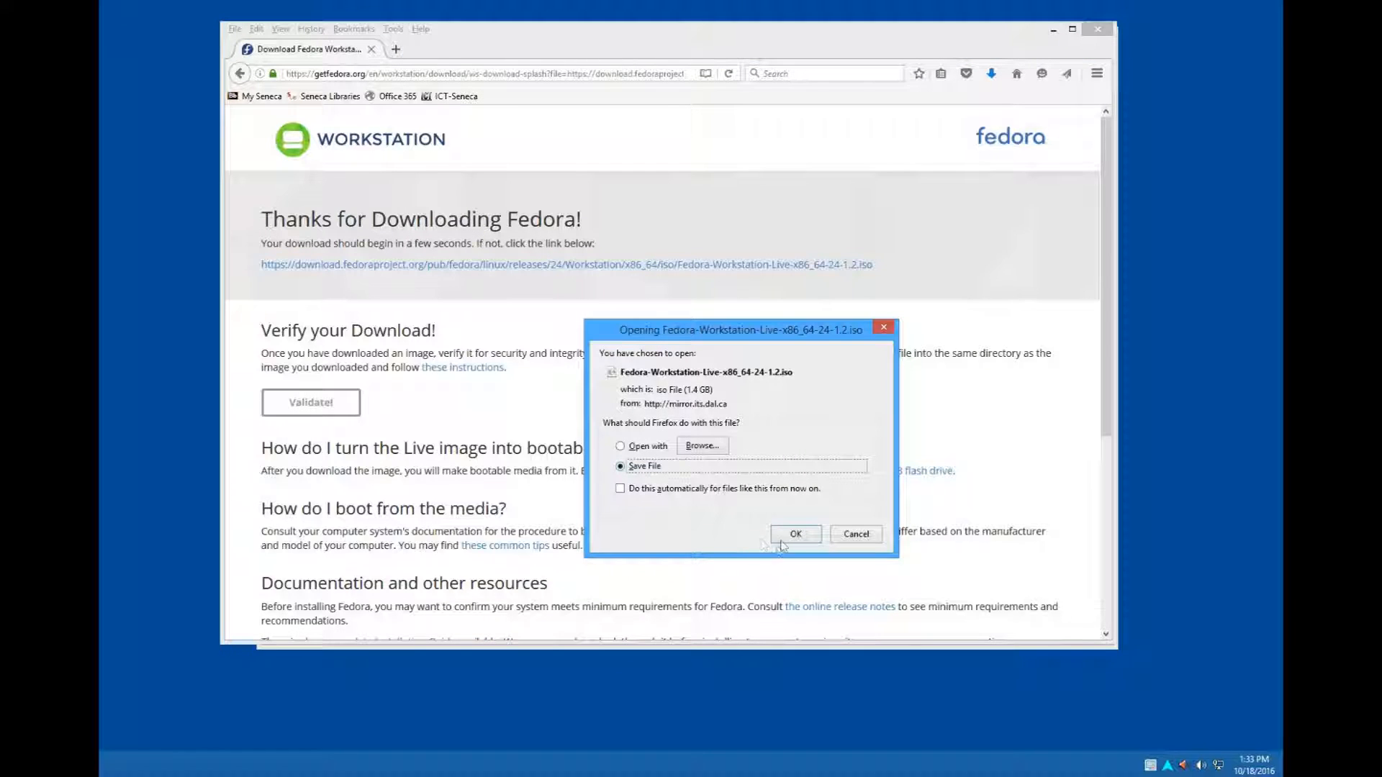
left_click(786, 536)
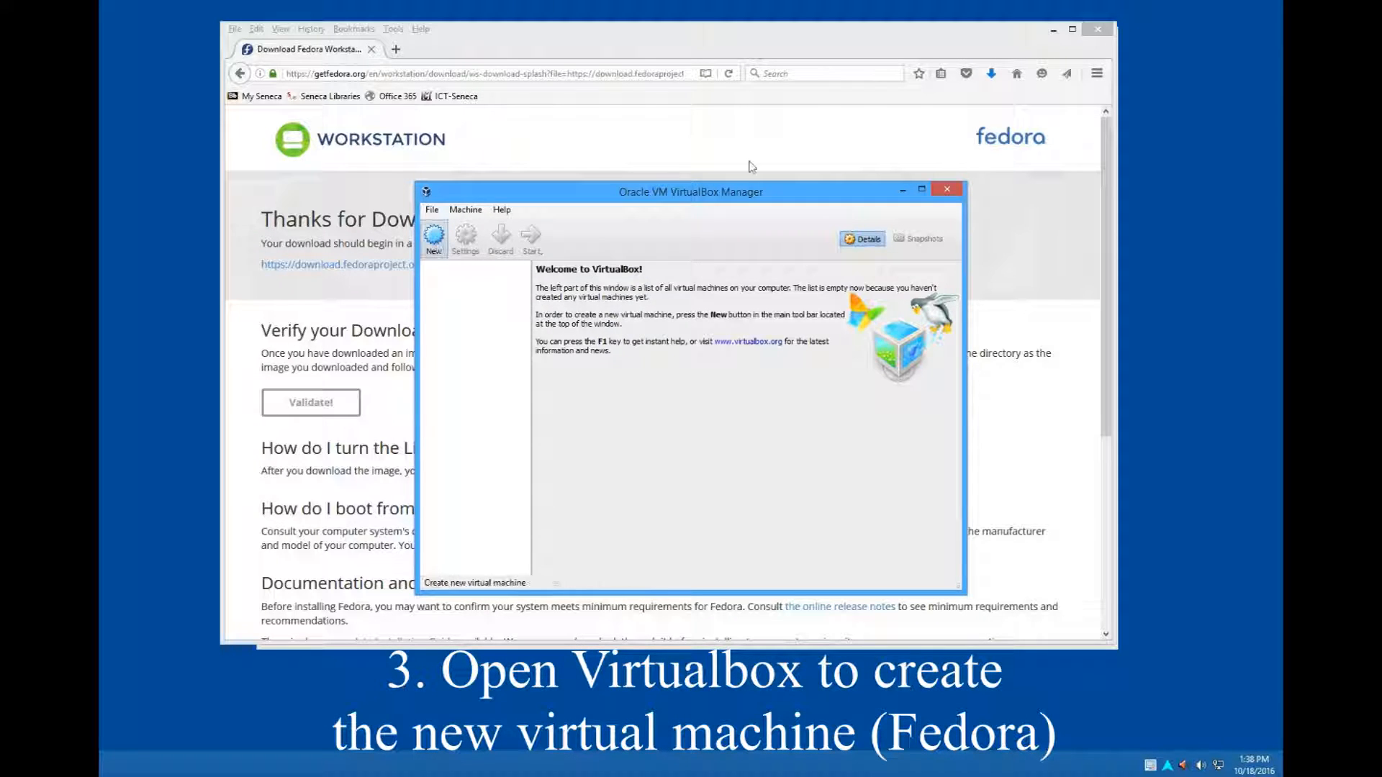
- Switch to Oracle VM VirtualBox Manager, minimizing the browser windows and repositioning the manager window on the desktop
left_click(1053, 32)
left_click(1051, 33)
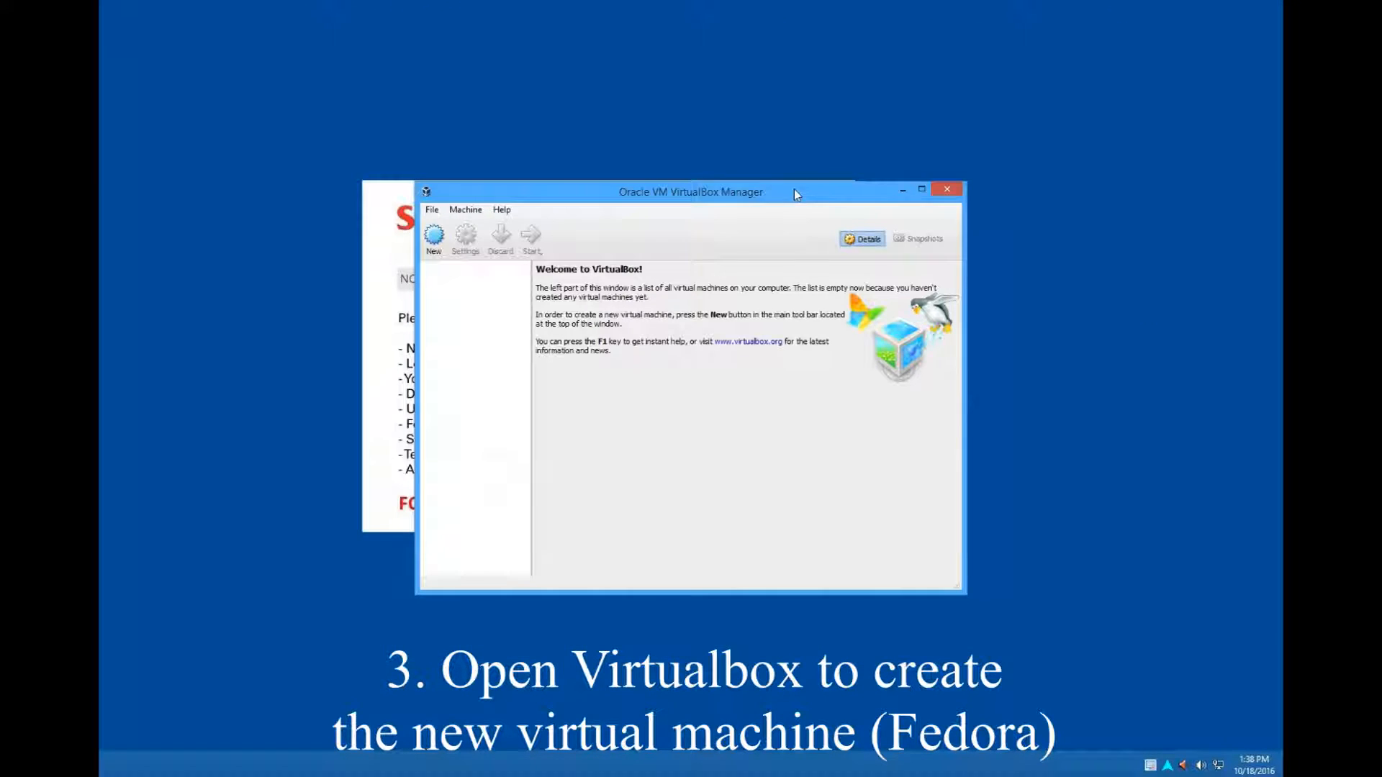
left_click_drag(797, 190, 749, 172)
left_click_drag(487, 171, 463, 164)
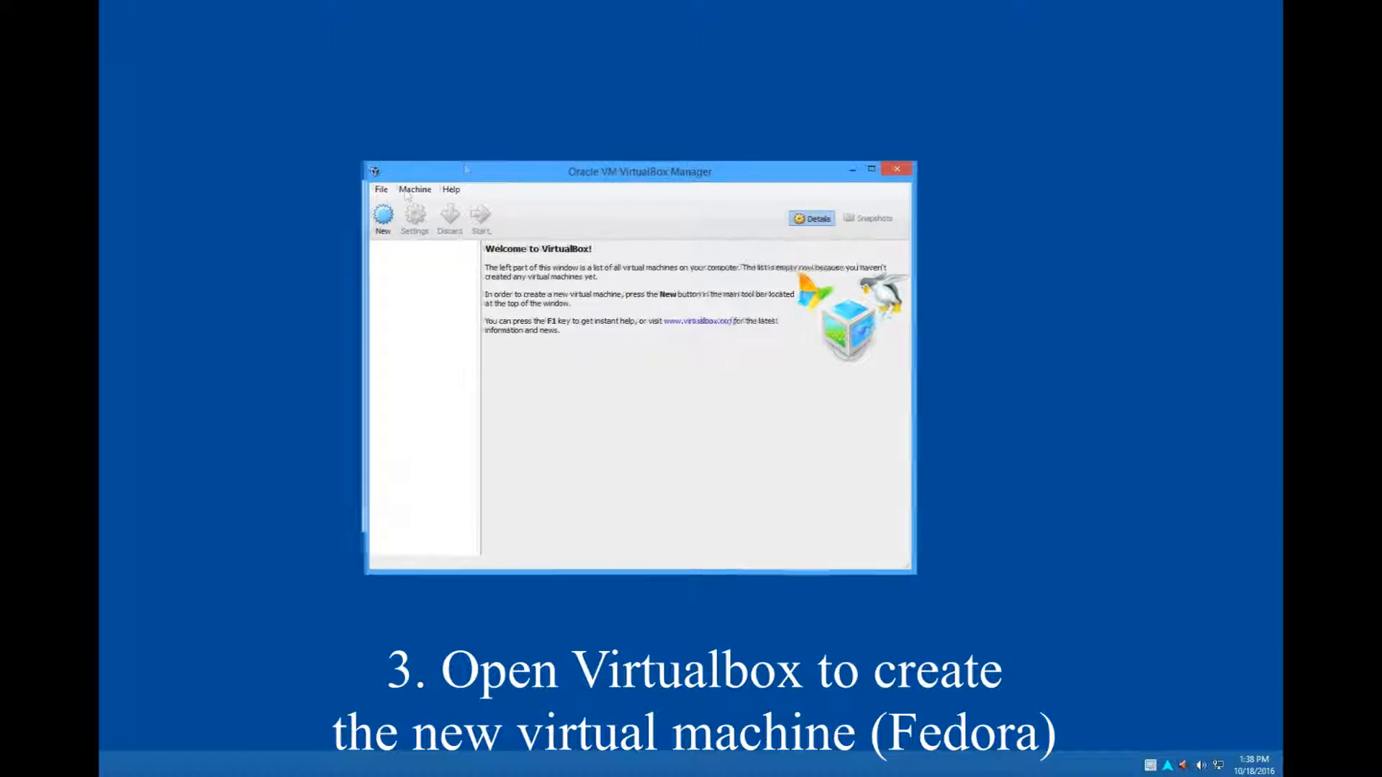
- Begin a new virtual machine named fedora24 and allocate 2048 MB of memory to it
left_click(365, 210)
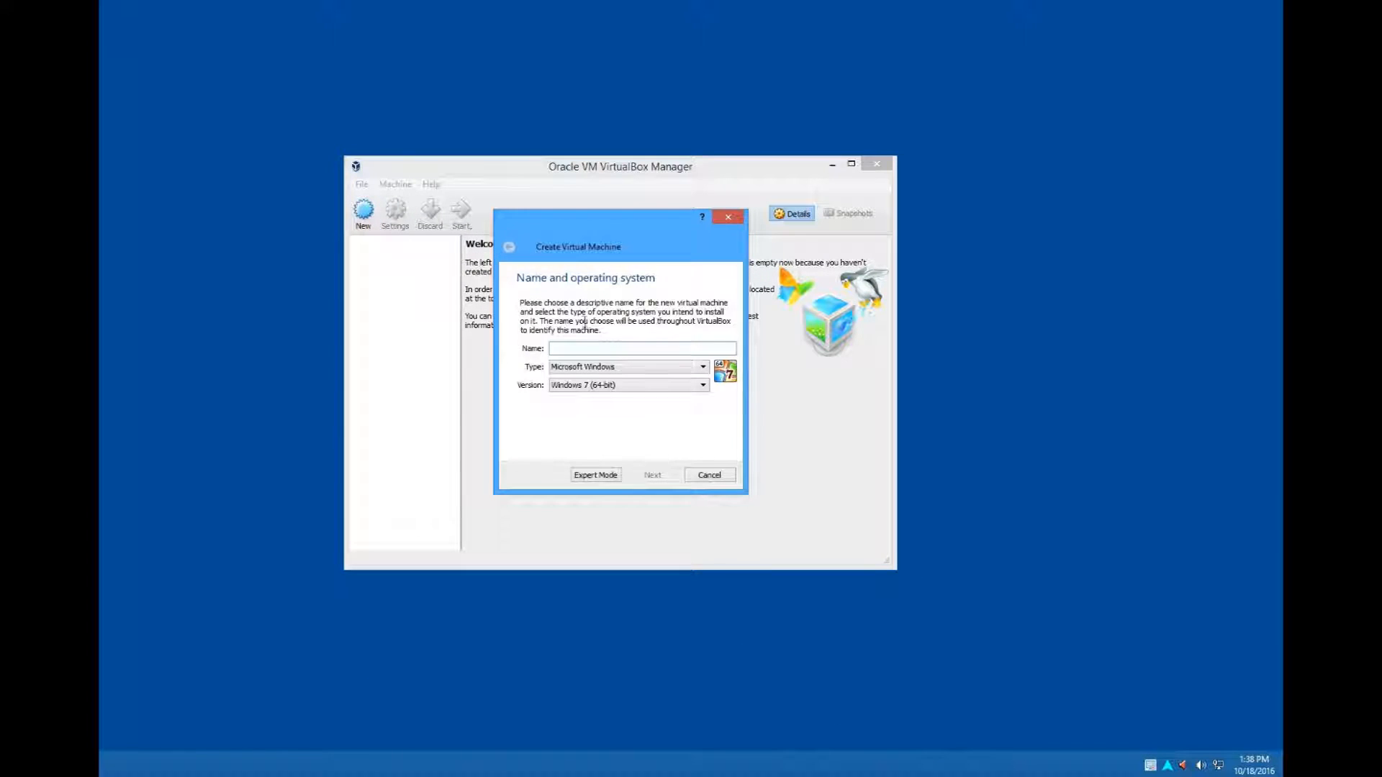
type("fedo")
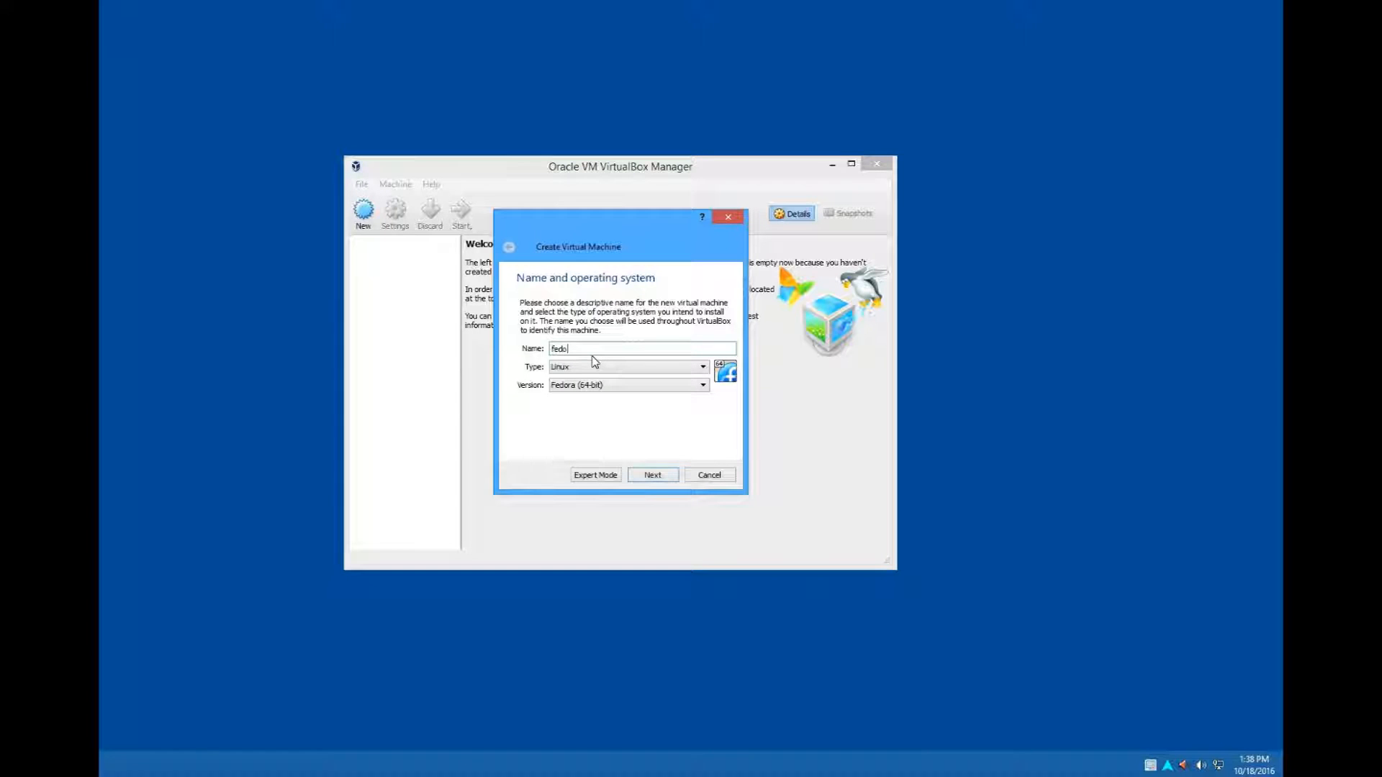
type("ra24")
left_click(656, 475)
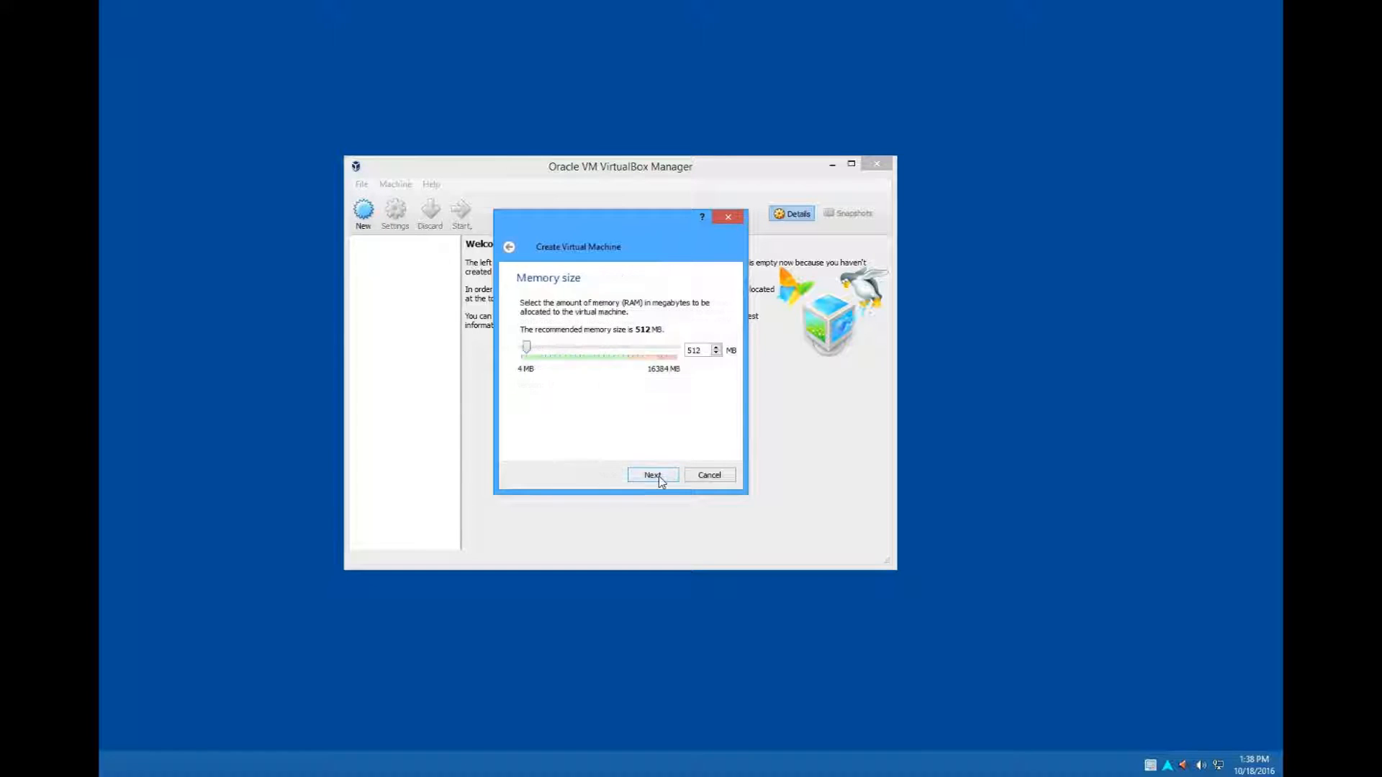
left_click(539, 351)
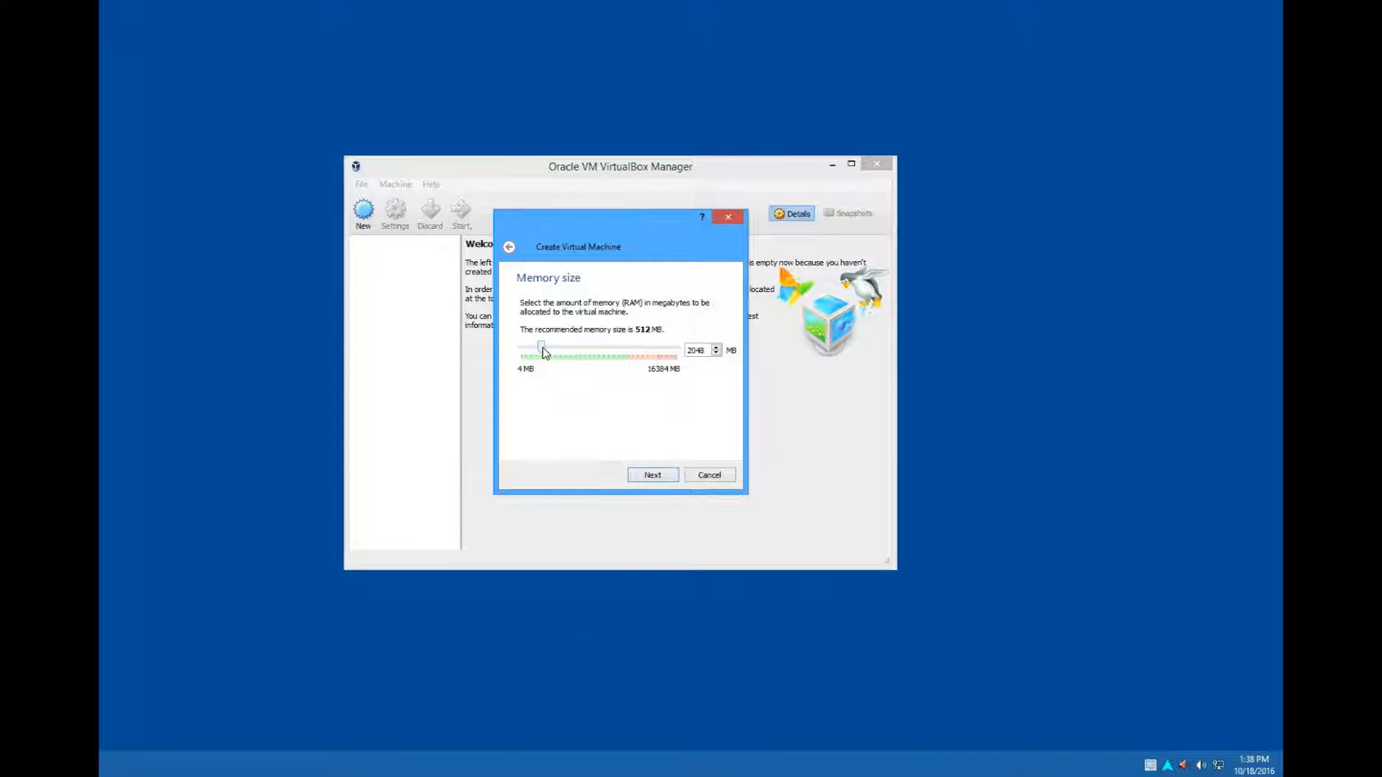
left_click(660, 476)
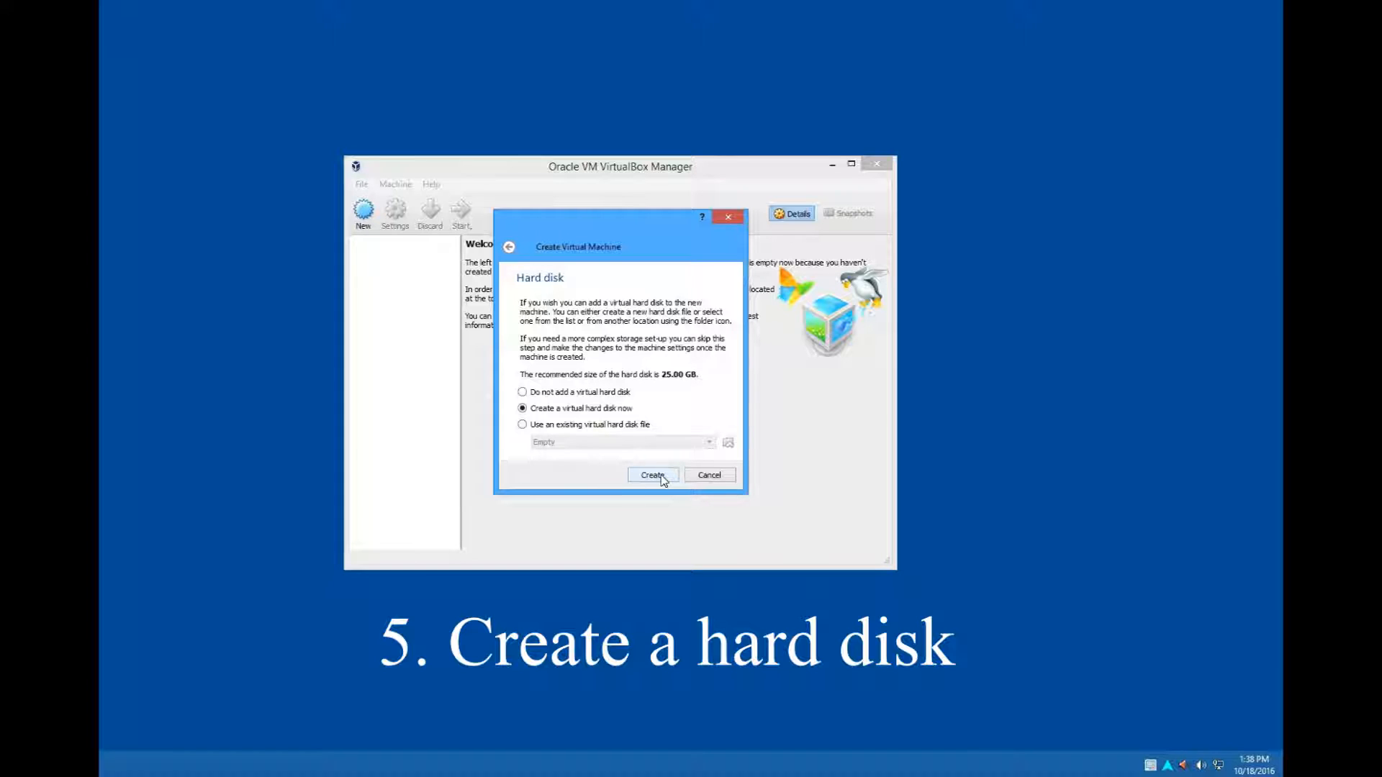
- Create a dynamically allocated VDI virtual hard disk of 30 GB for the new virtual machine
left_click(661, 476)
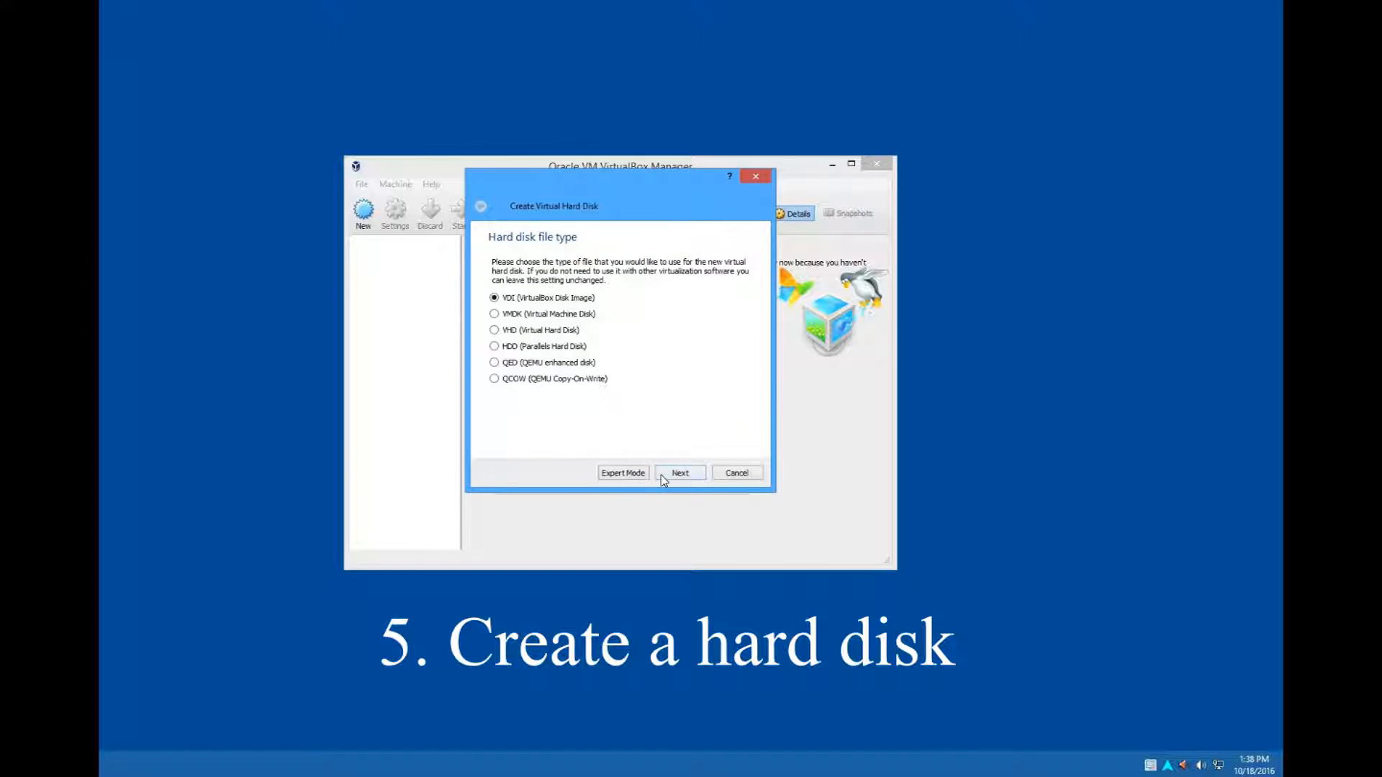
left_click(665, 475)
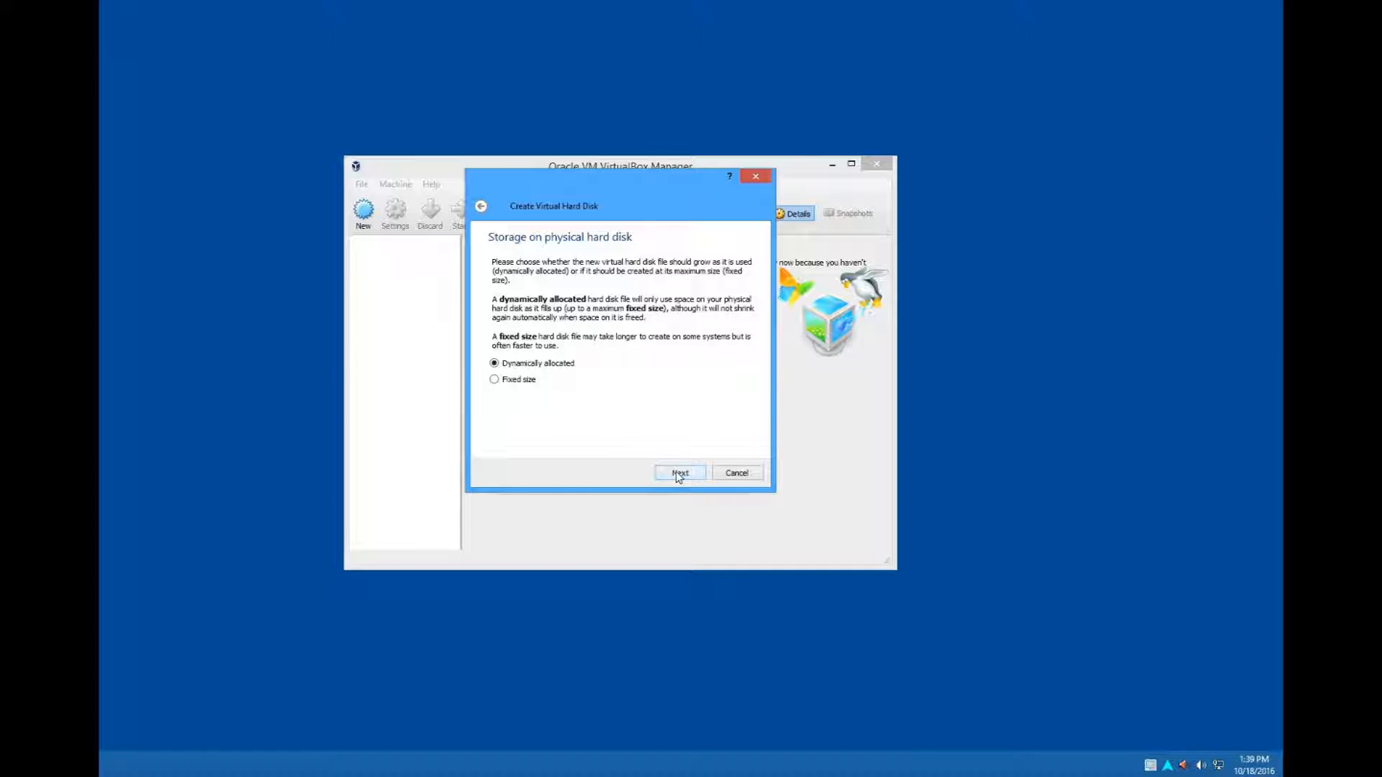
left_click(676, 473)
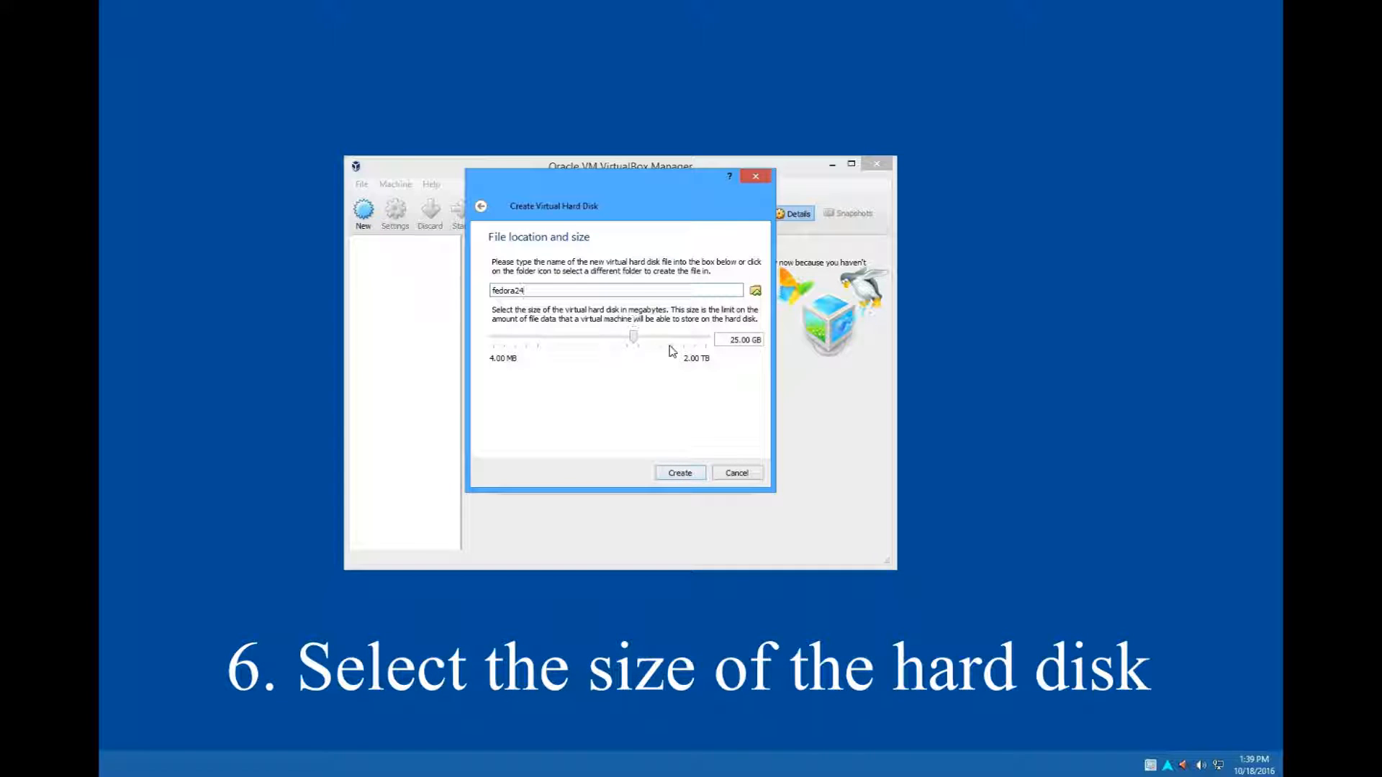
mouse_move(672, 350)
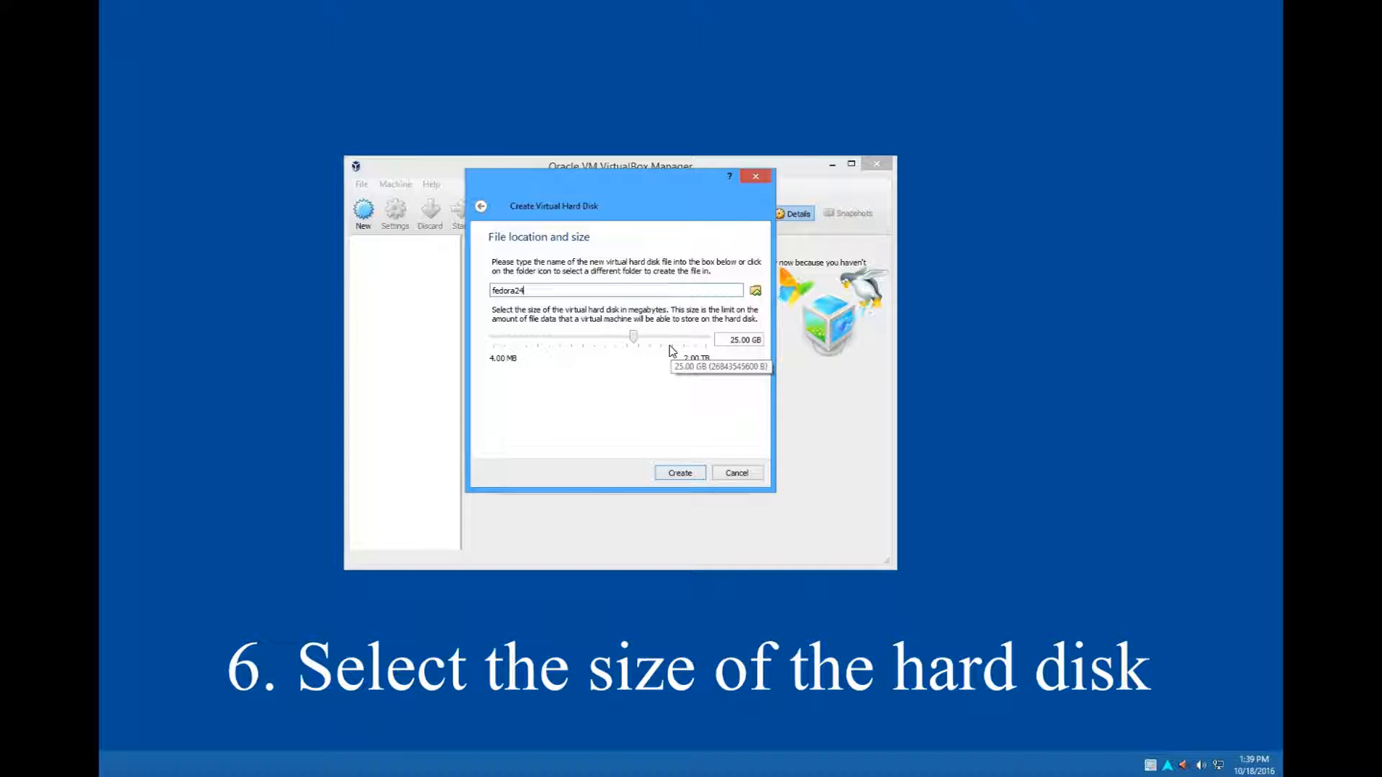
left_click(734, 340)
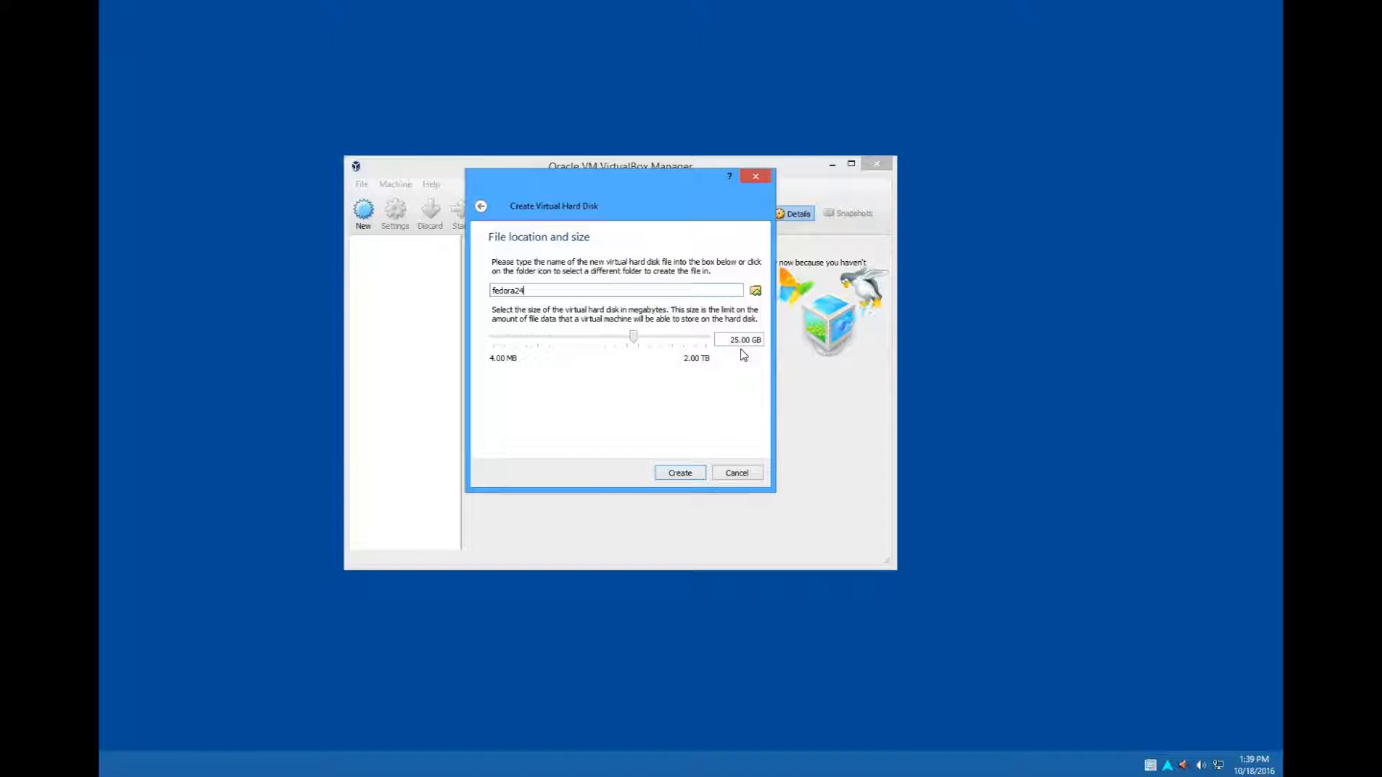
key("BackSpace")
key("BackSpace")
type("30")
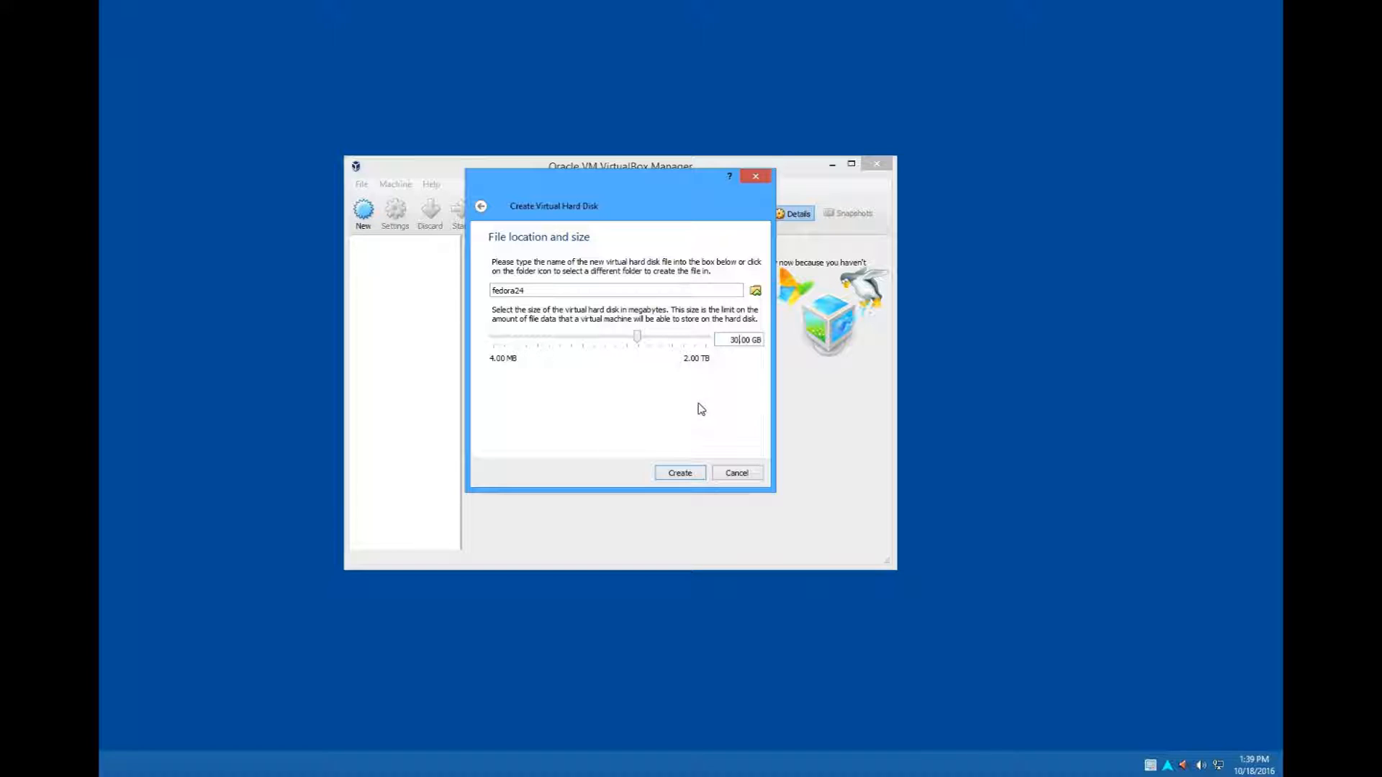
left_click(689, 473)
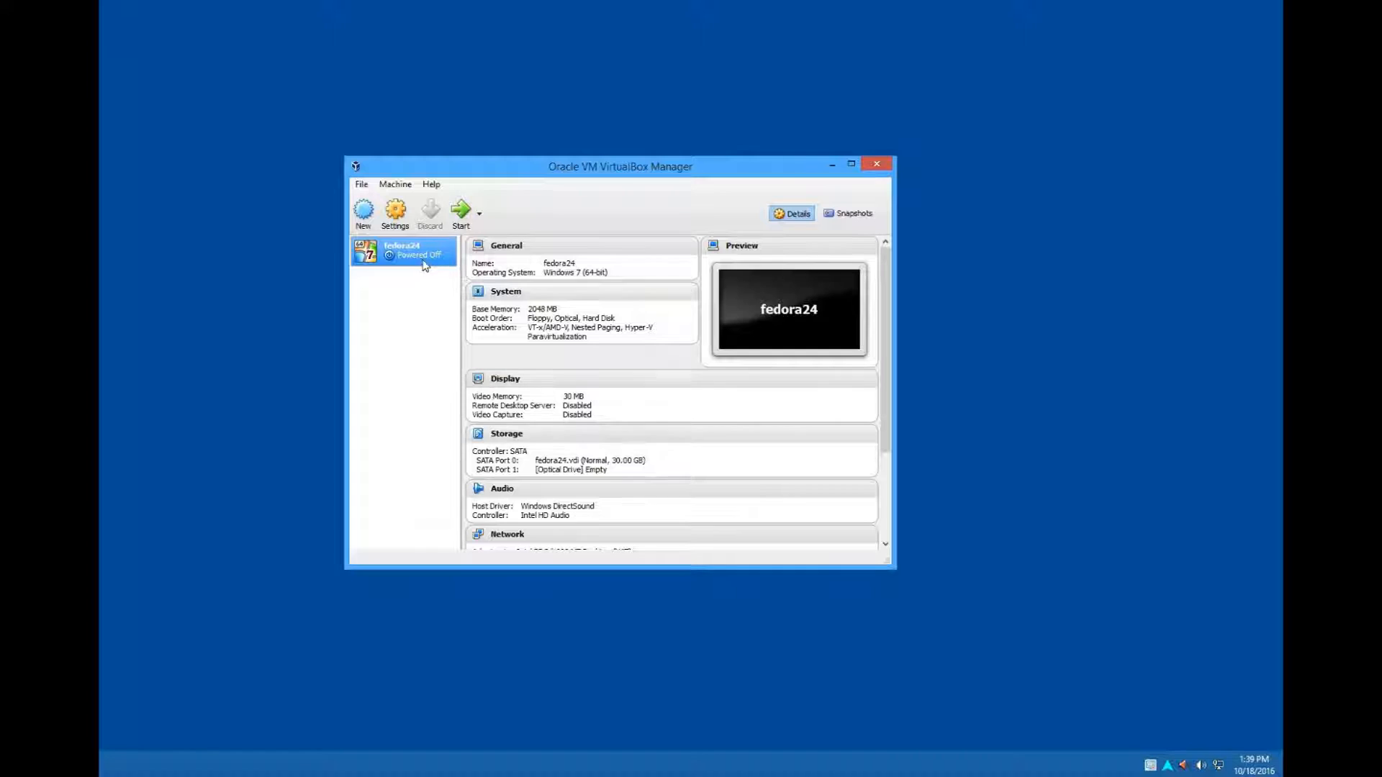
- In the fedora24 settings, set both the shared clipboard and drag and drop to Bidirectional
left_click(392, 217)
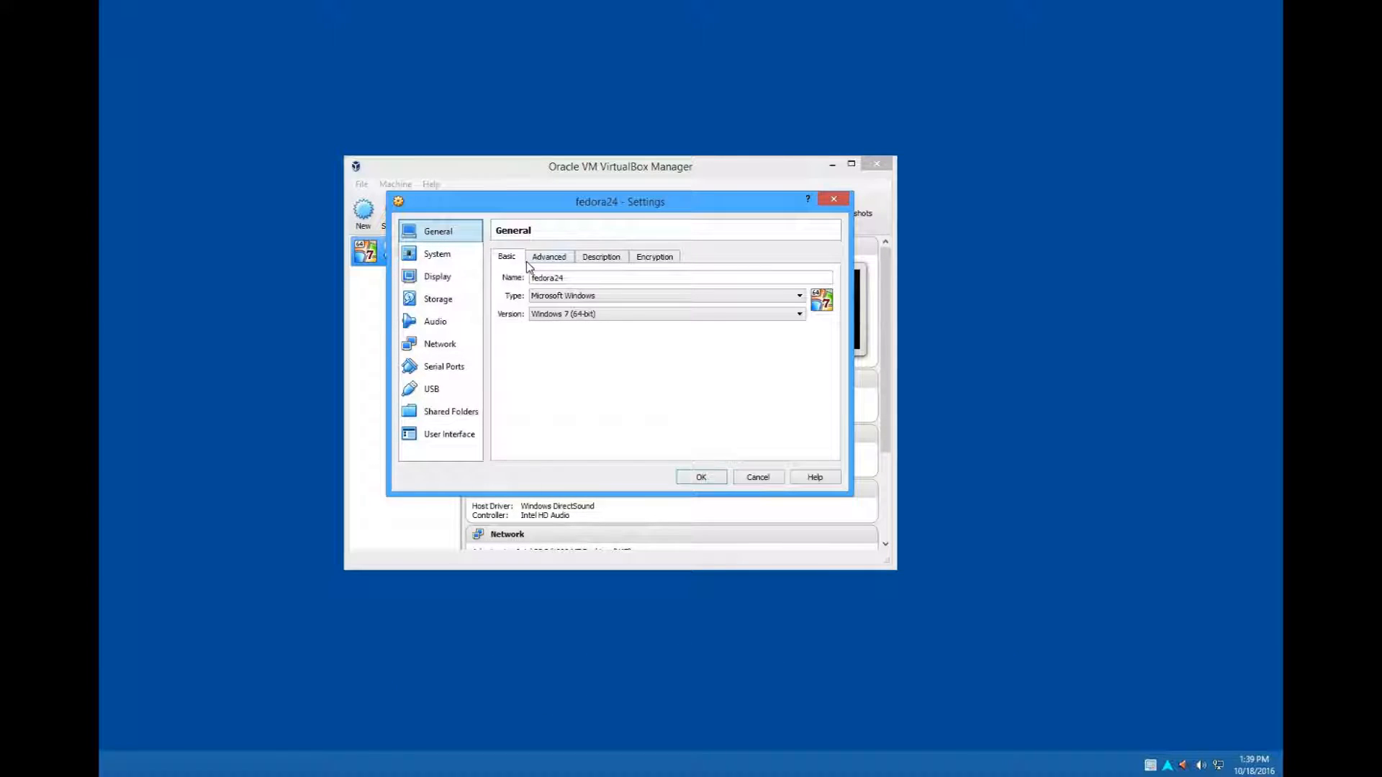
left_click(546, 259)
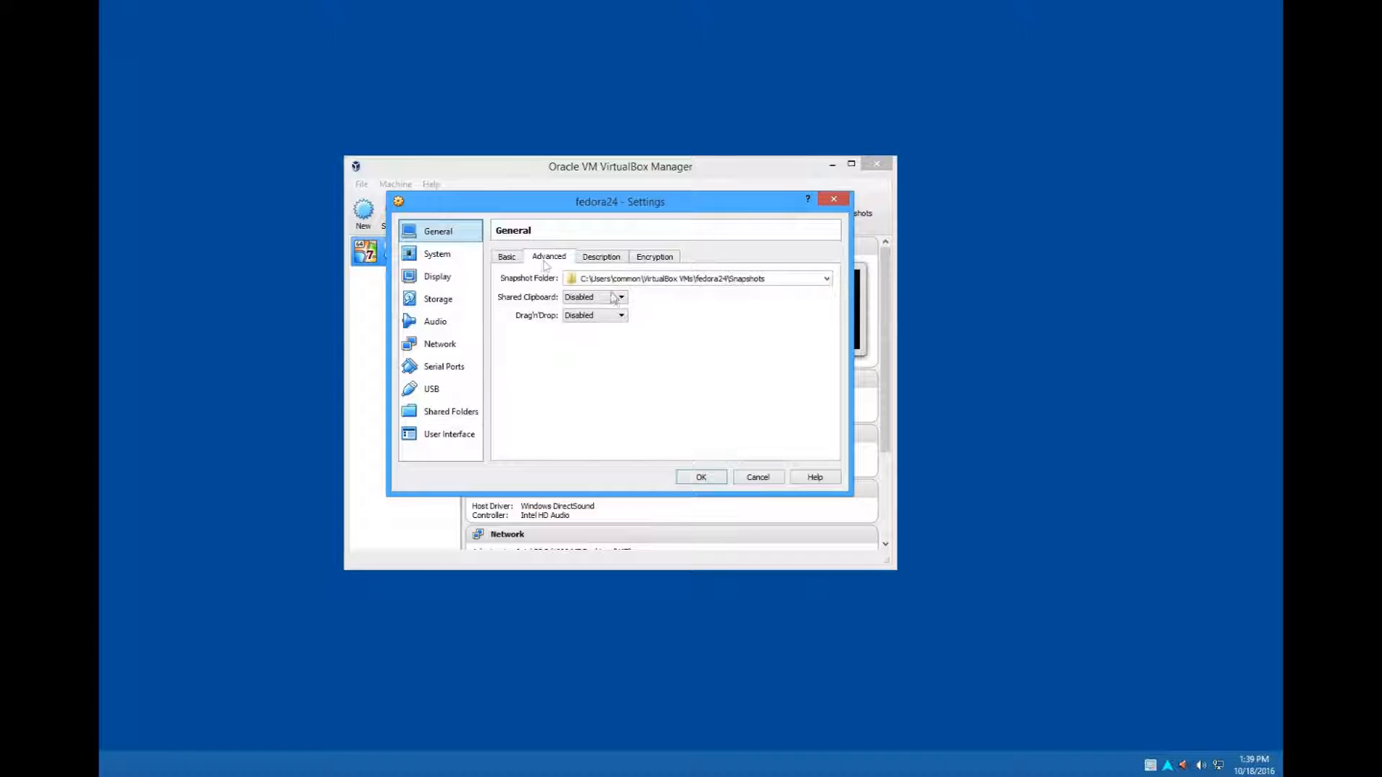
left_click(613, 298)
left_click(602, 341)
left_click(603, 321)
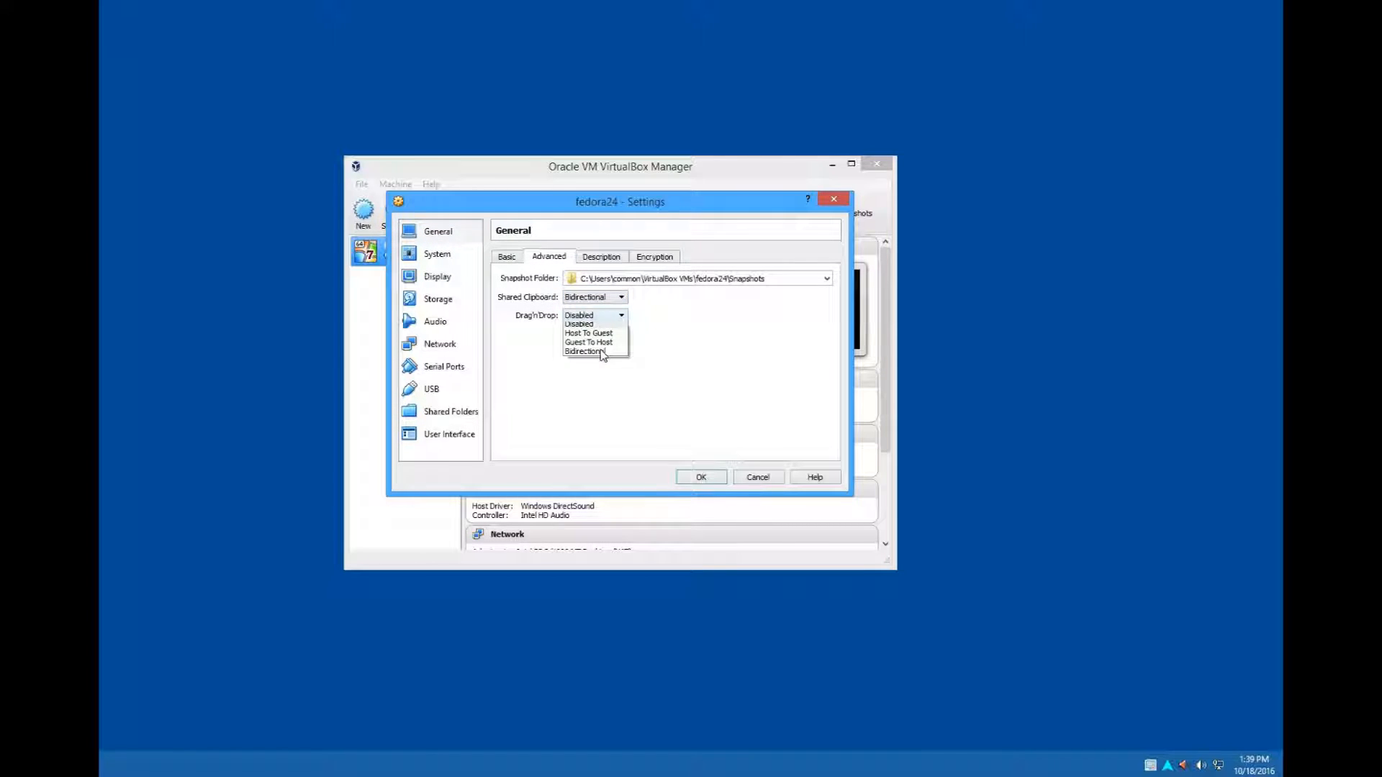
left_click(602, 356)
- Exclude Floppy from the virtual machine's boot order in the system settings
left_click(605, 259)
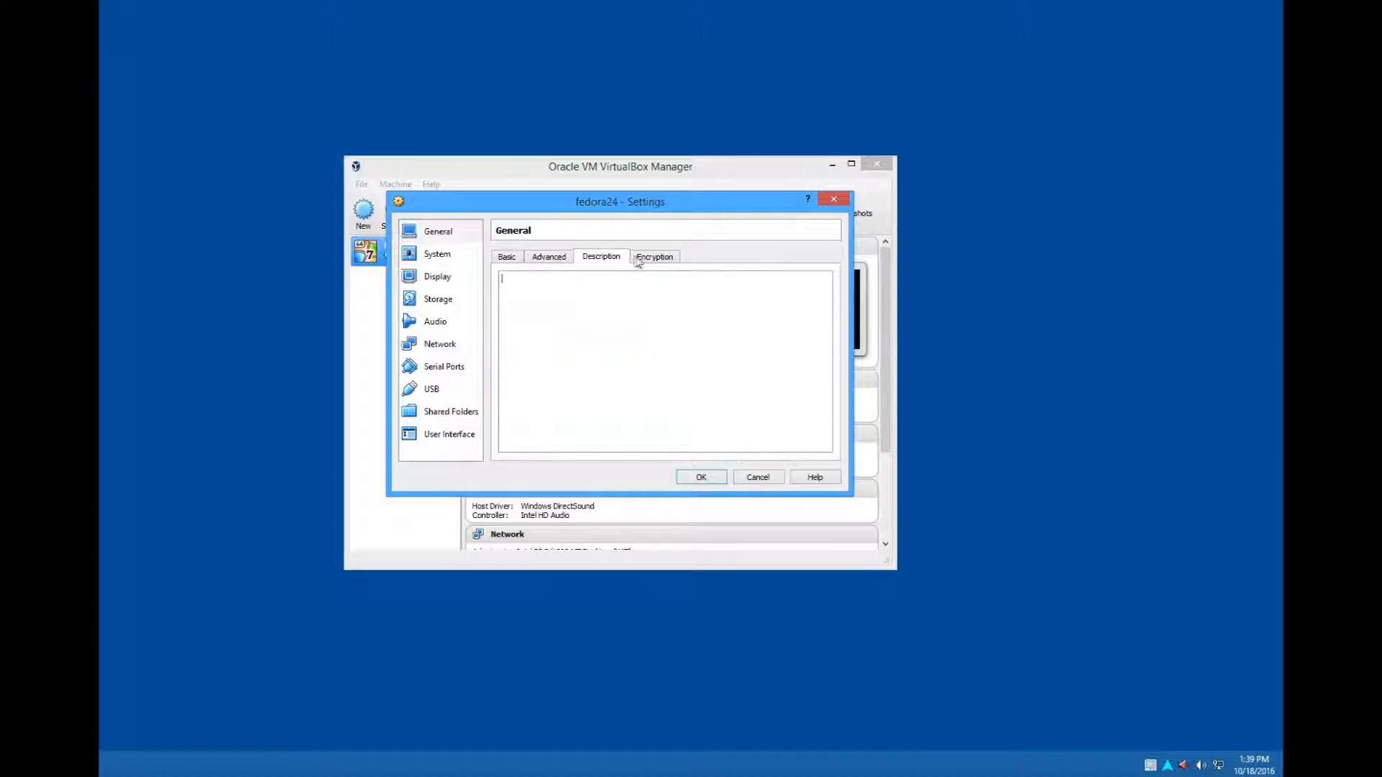
left_click(653, 257)
left_click(439, 254)
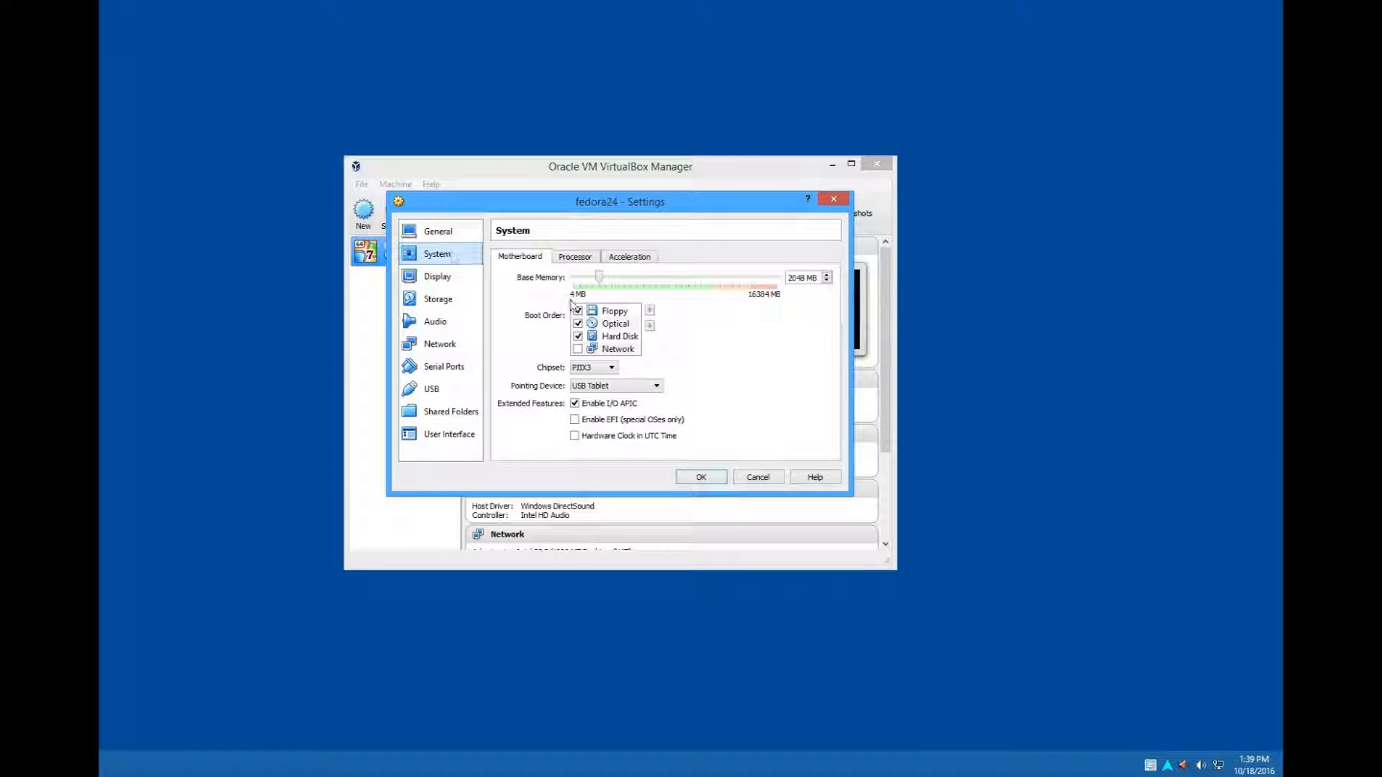
left_click(580, 312)
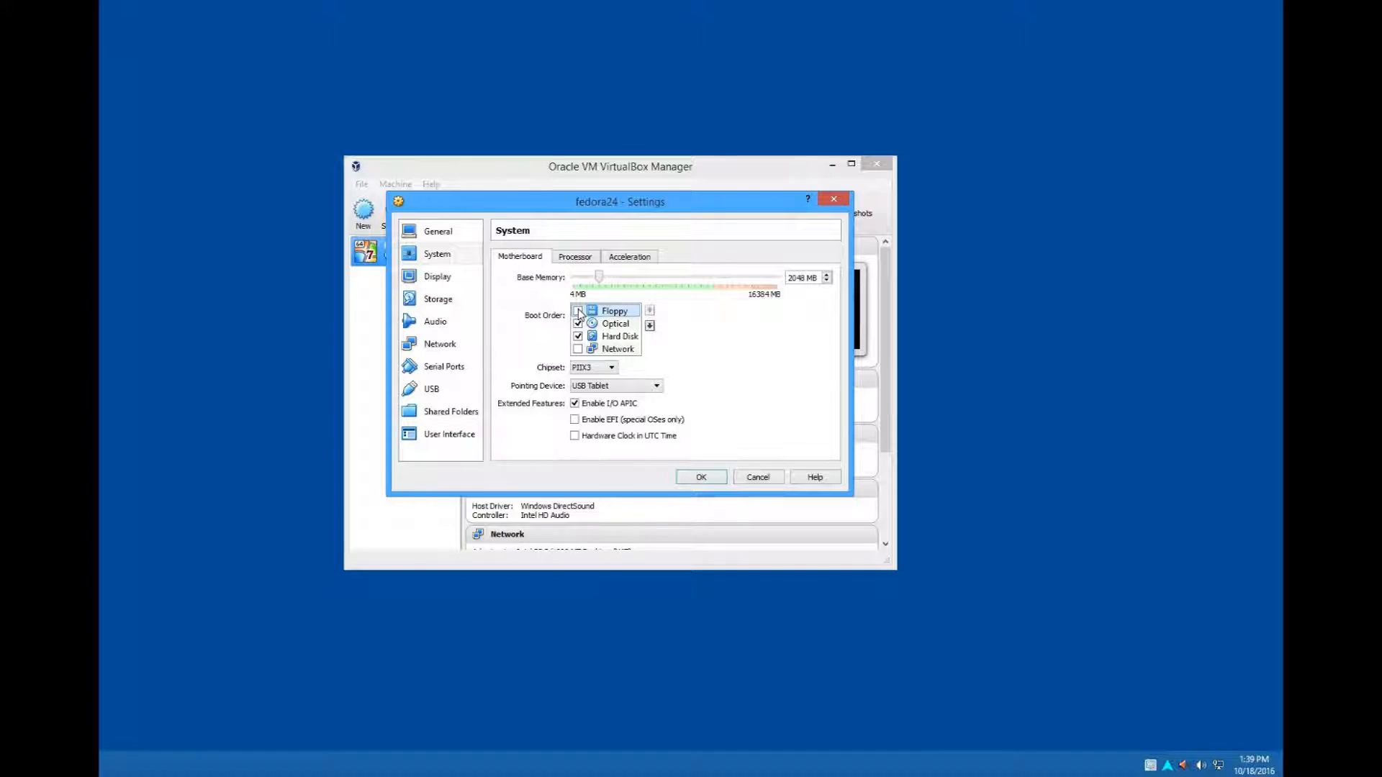
- Increase the virtual machine's processor count by one and enable PAE/NX
left_click(575, 256)
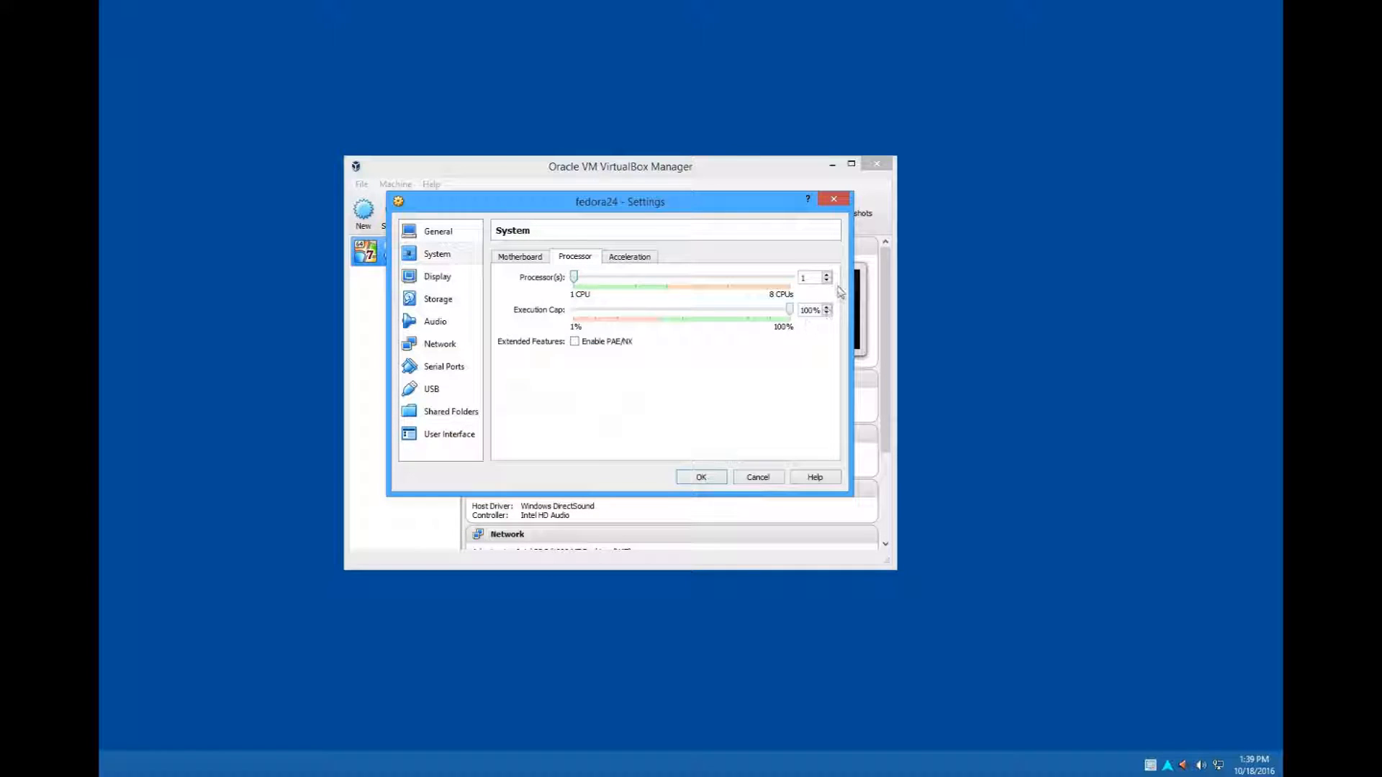
left_click(827, 276)
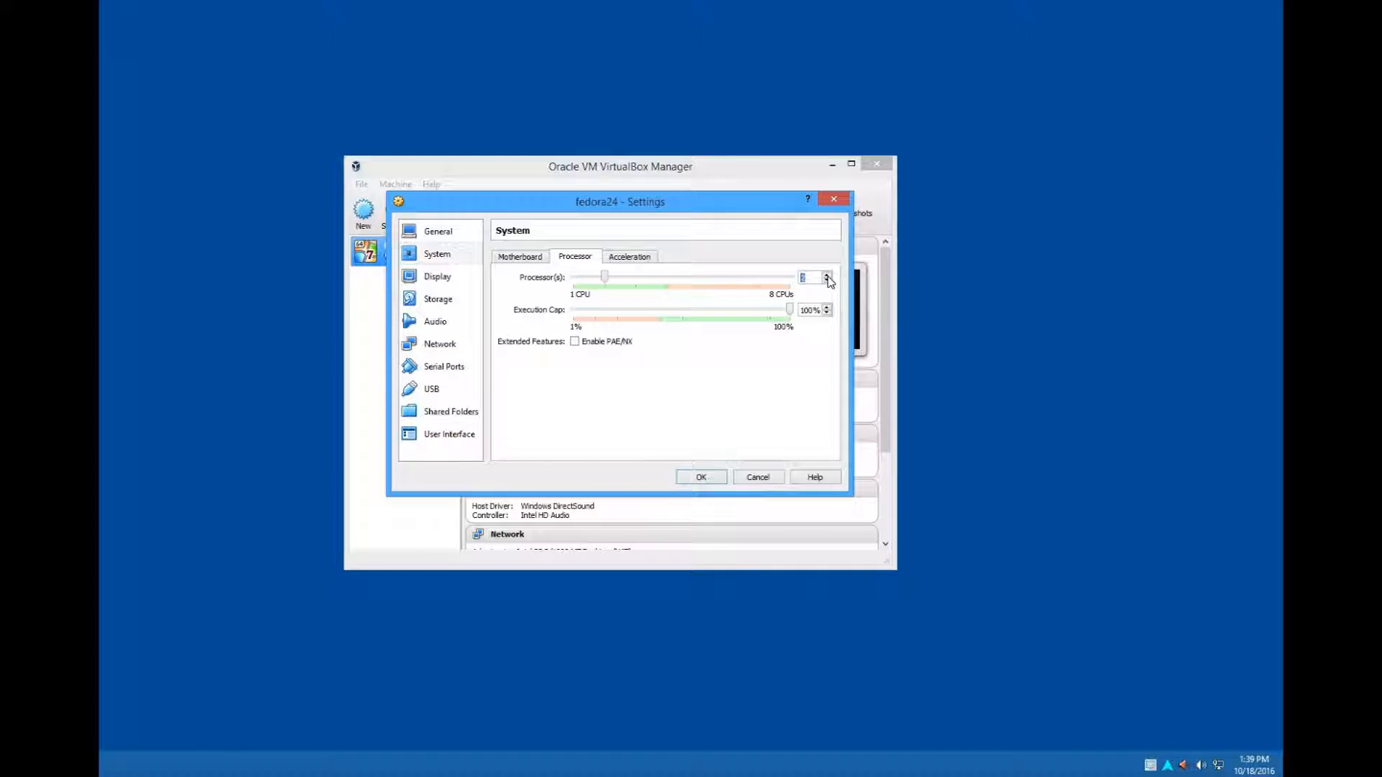
left_click(574, 343)
- Load the Fedora-Workstation-Live-x86_64-24-1.2.iso image from Downloads into the virtual machine's empty optical drive and save the settings
left_click(453, 280)
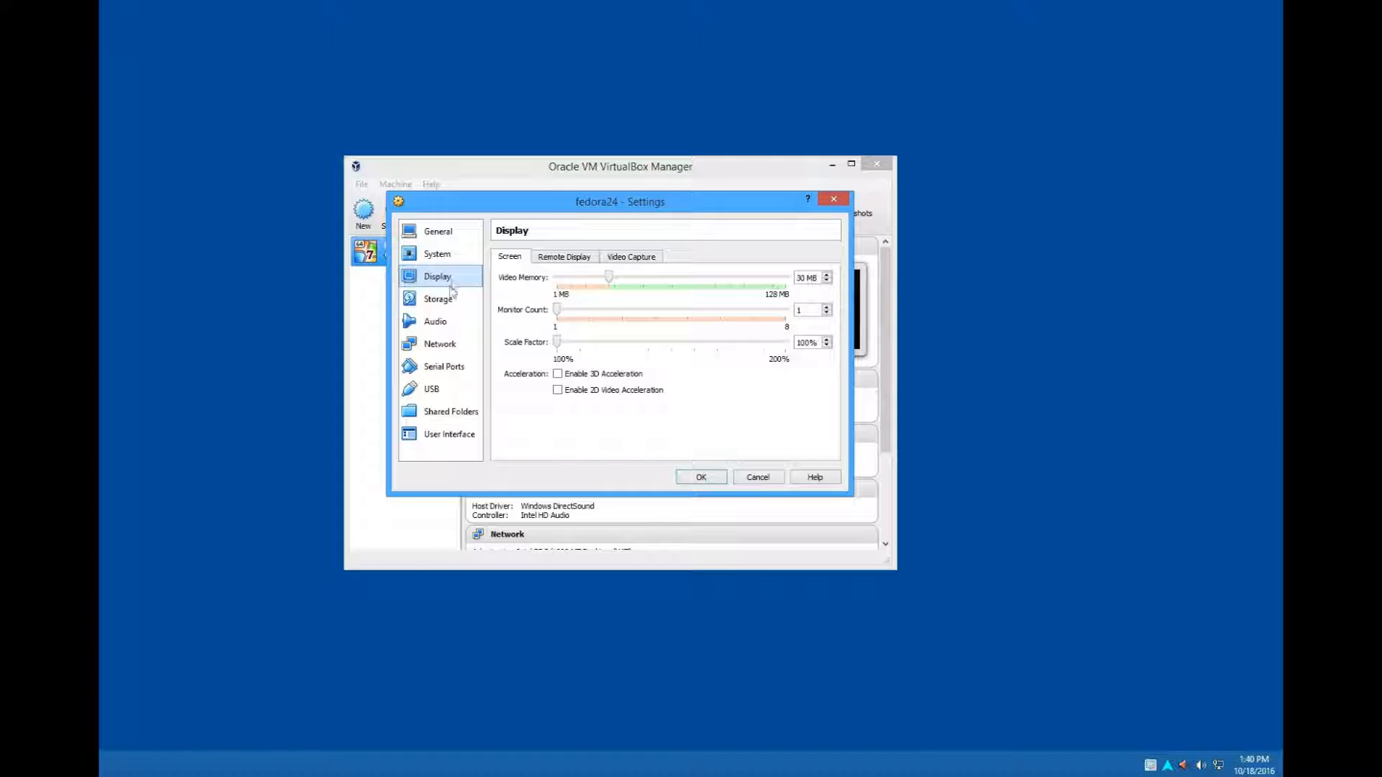
left_click(448, 301)
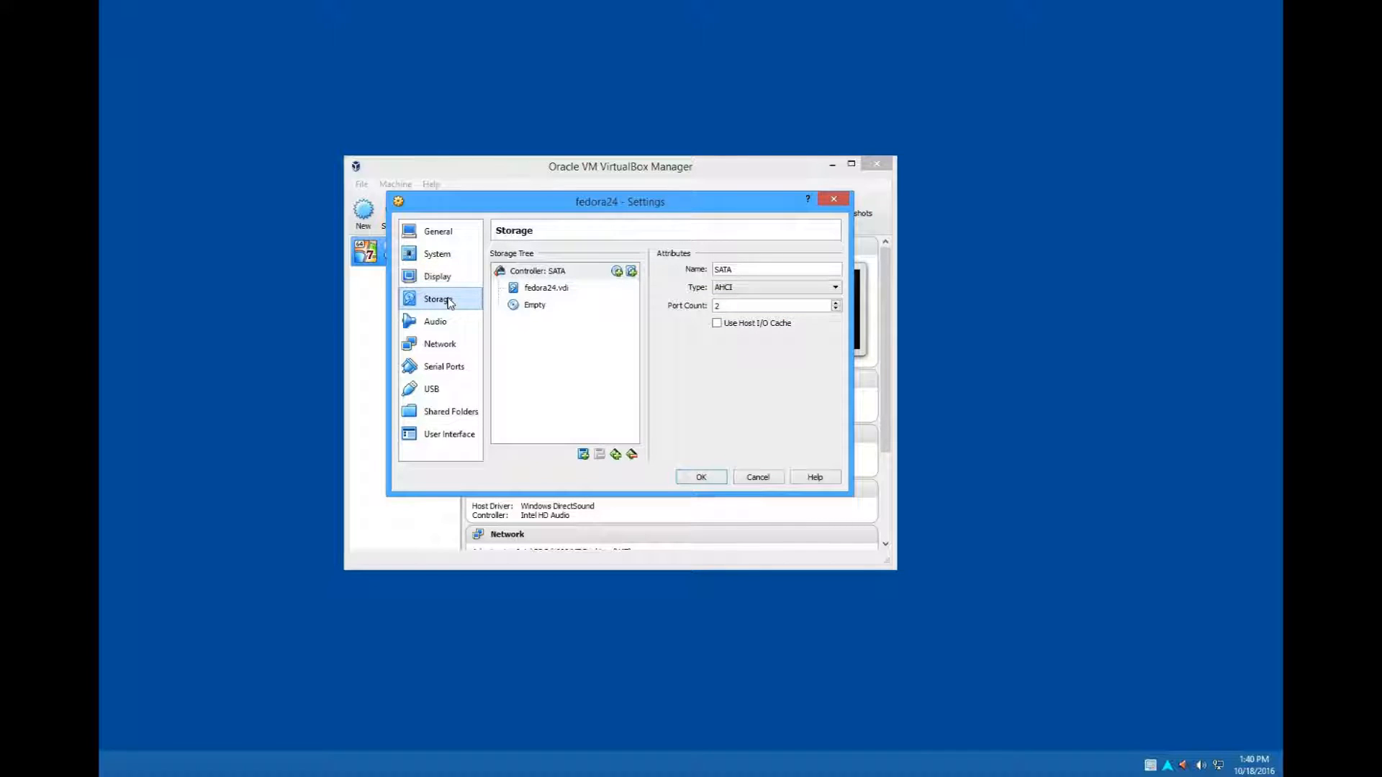
left_click(536, 305)
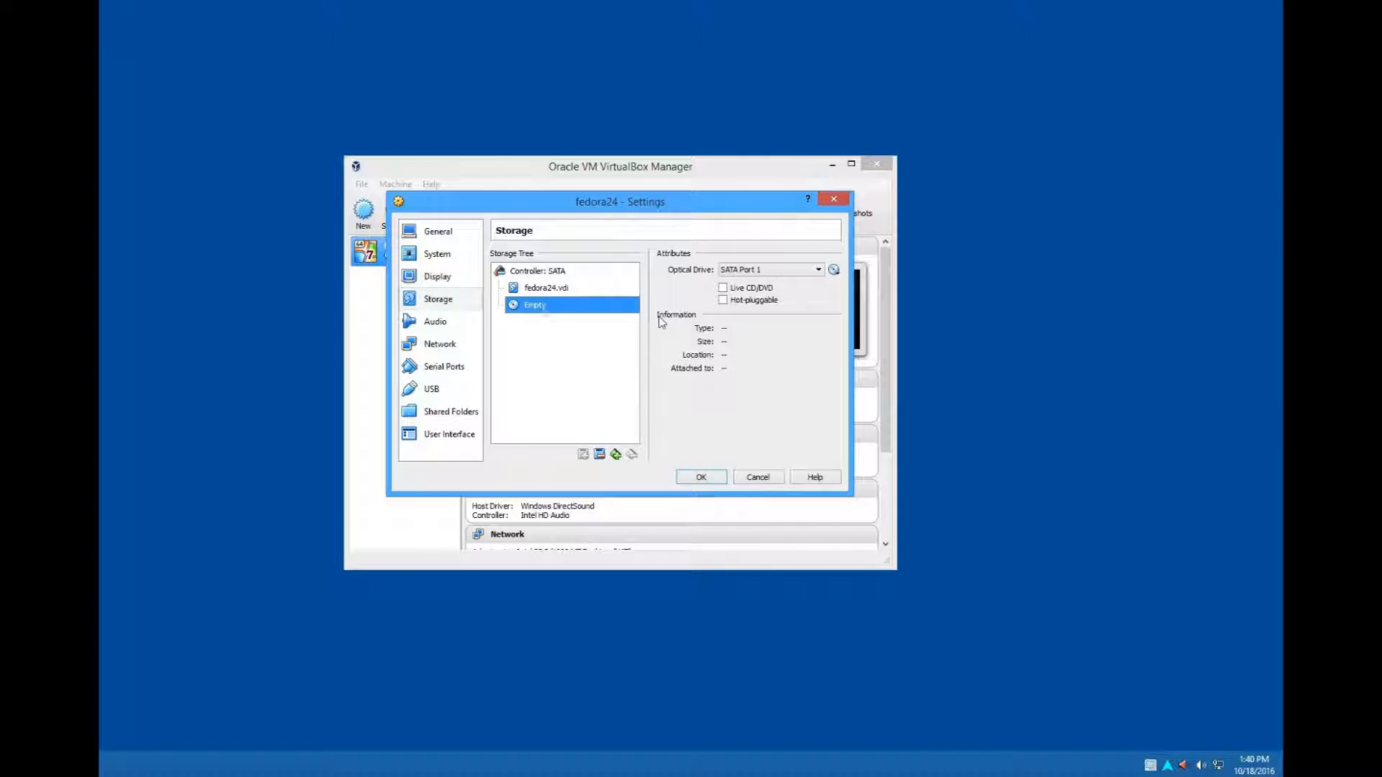
left_click(834, 271)
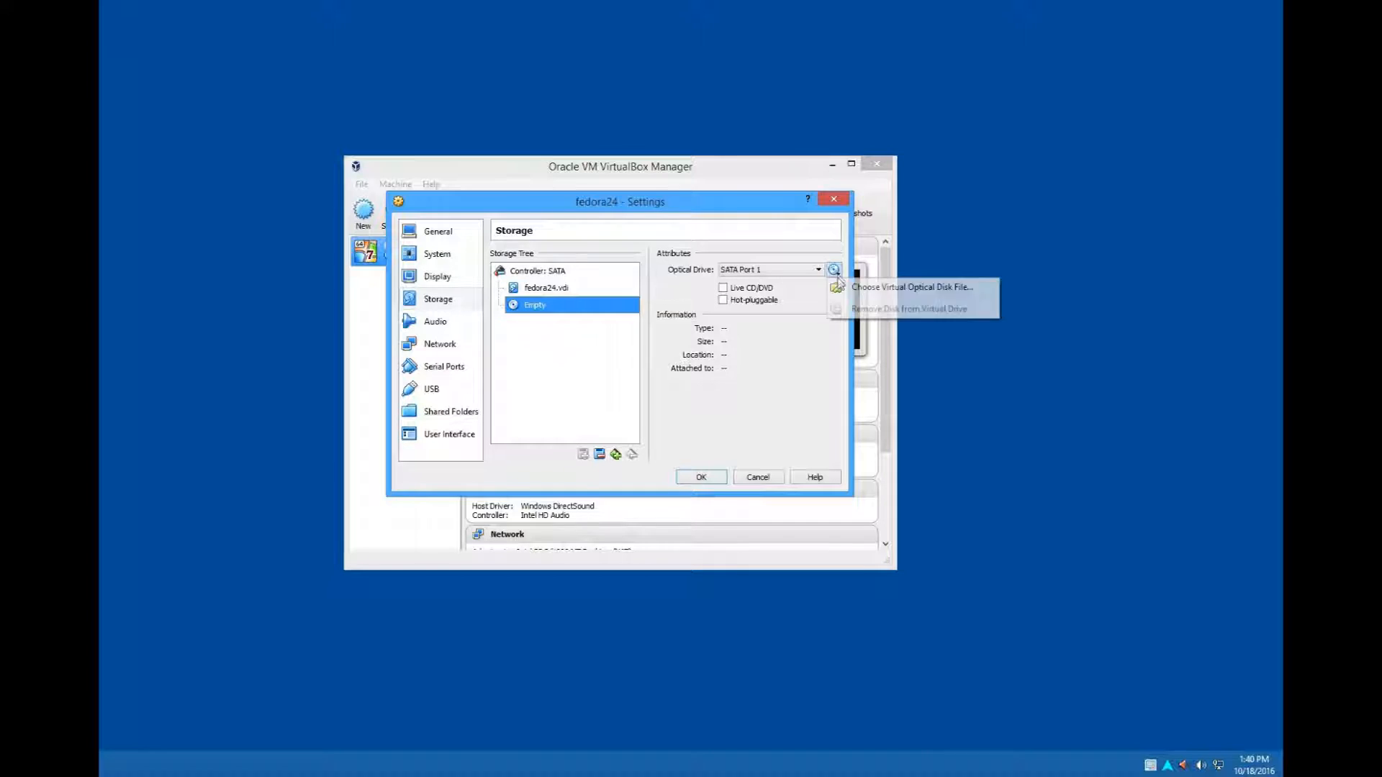
left_click(847, 289)
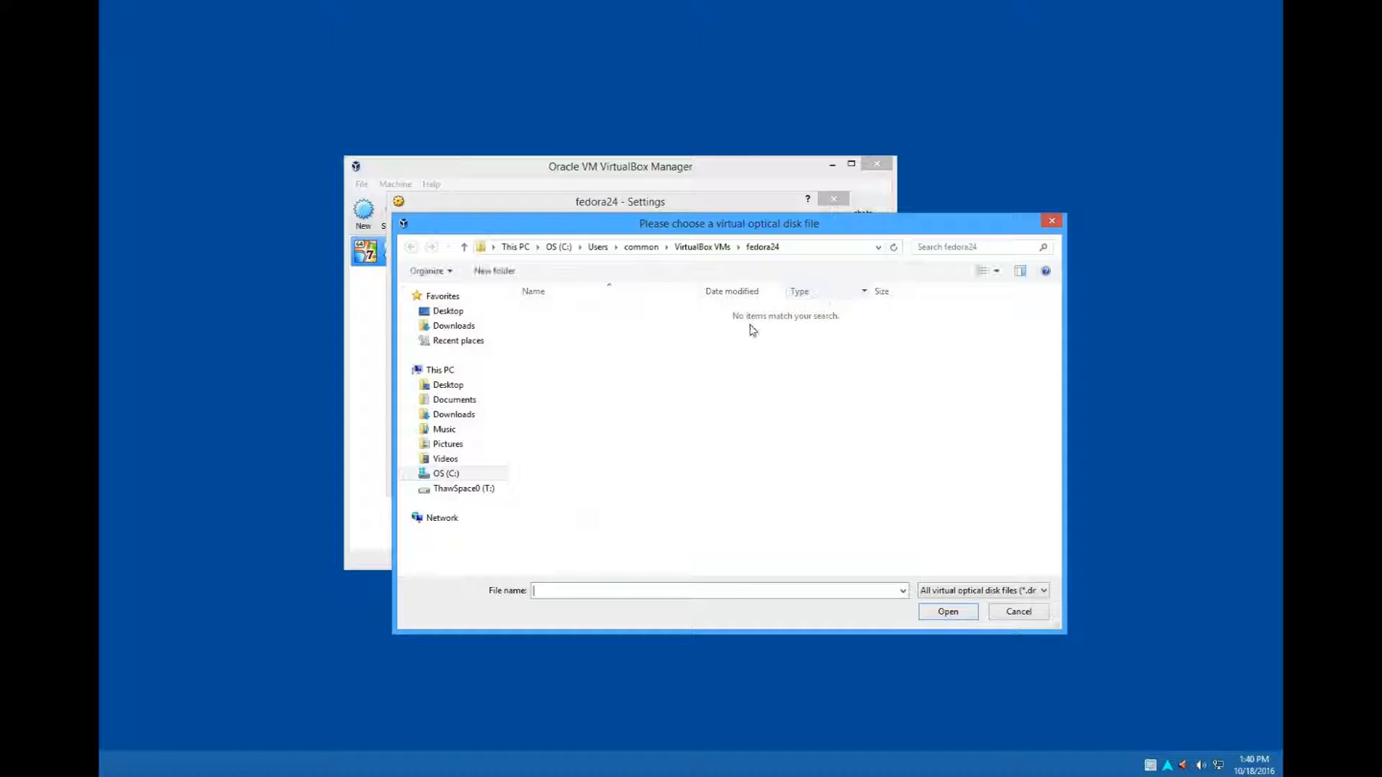
left_click(453, 414)
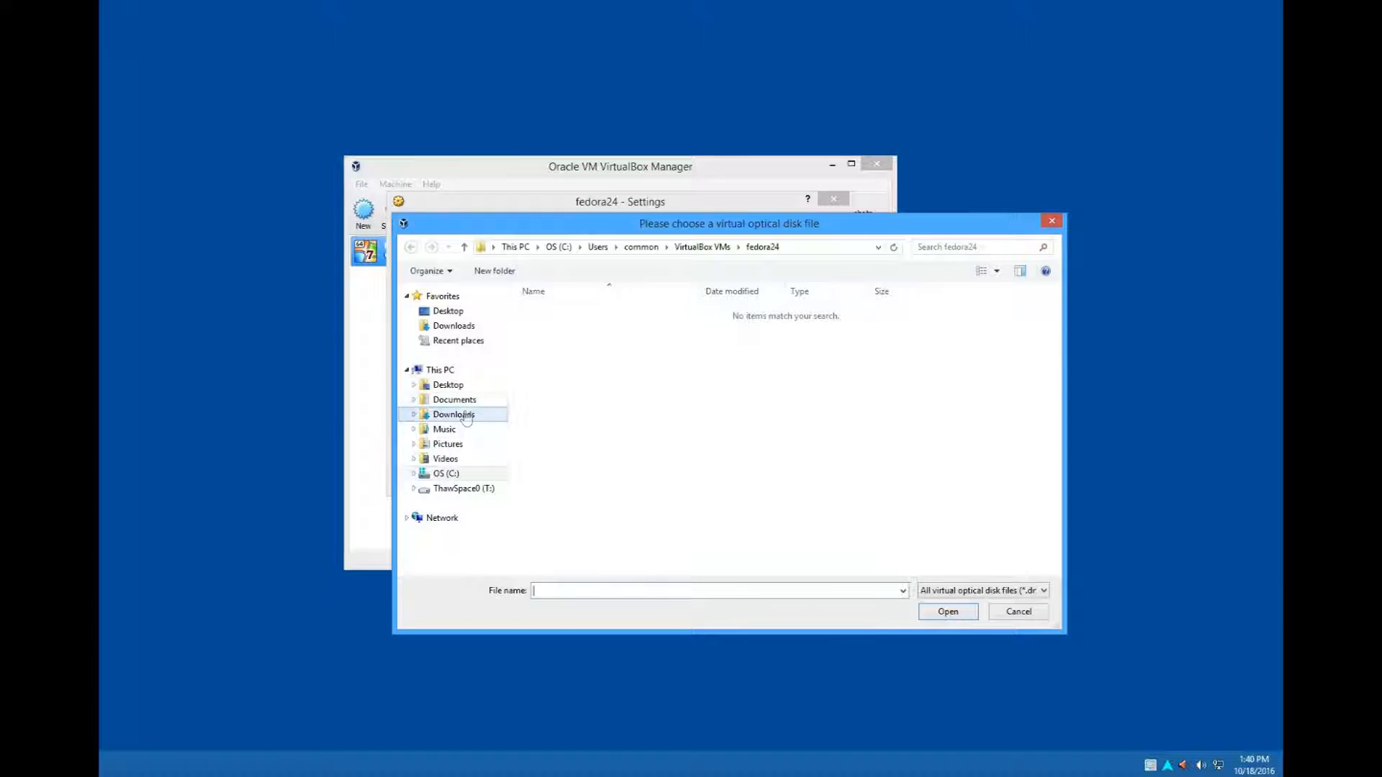
left_click(627, 313)
left_click(933, 612)
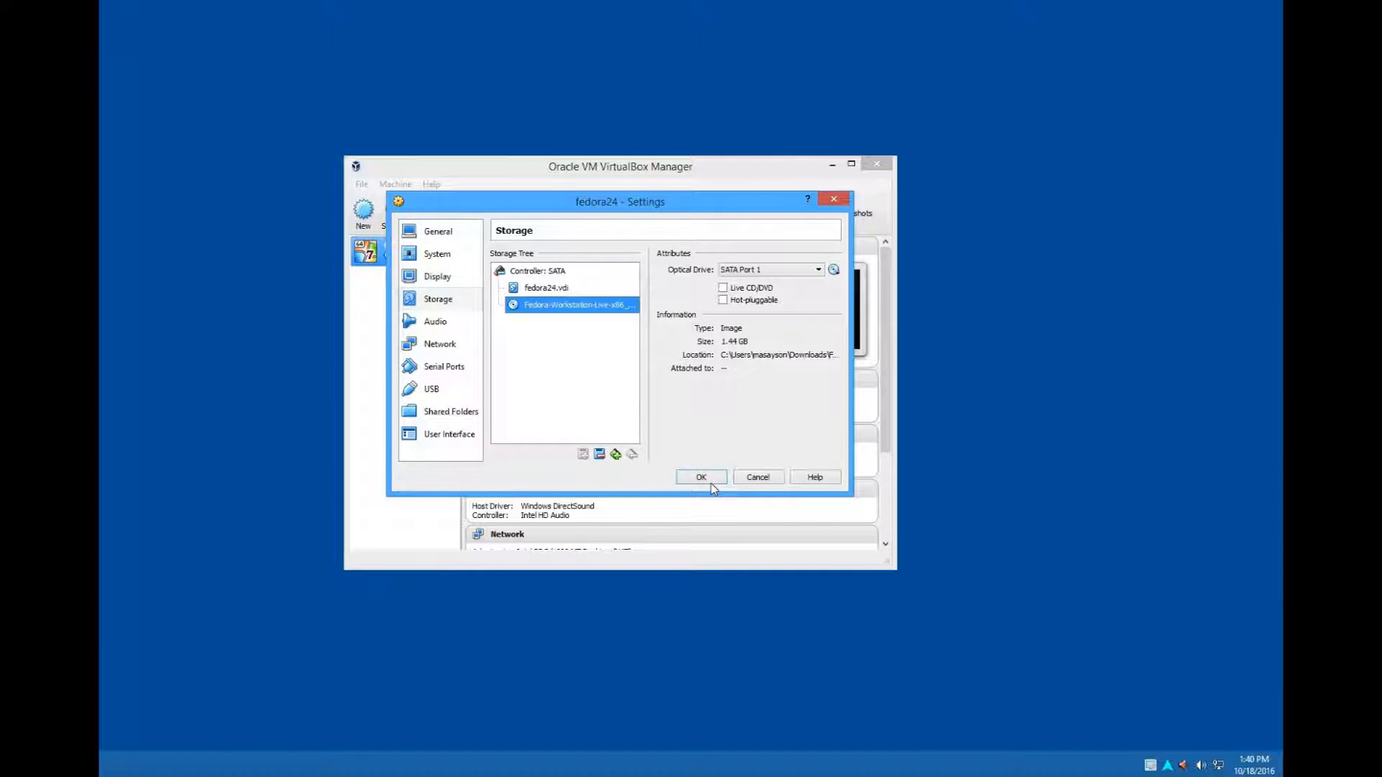
left_click(702, 477)
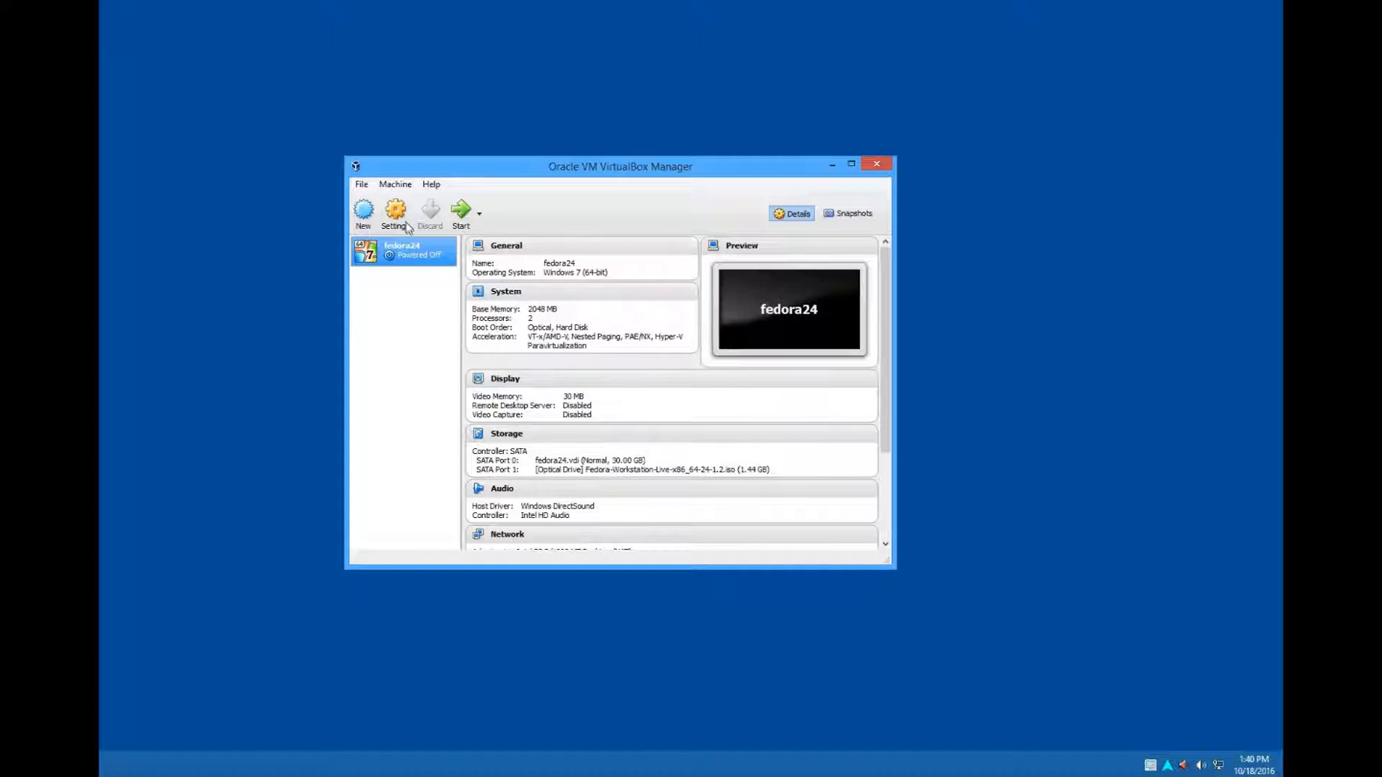
- Attach network Adapter 1 of the fedora24 machine to Bridged Adapter using Intel(R) Ethernet Connection I217-LM, and save the settings
left_click(405, 222)
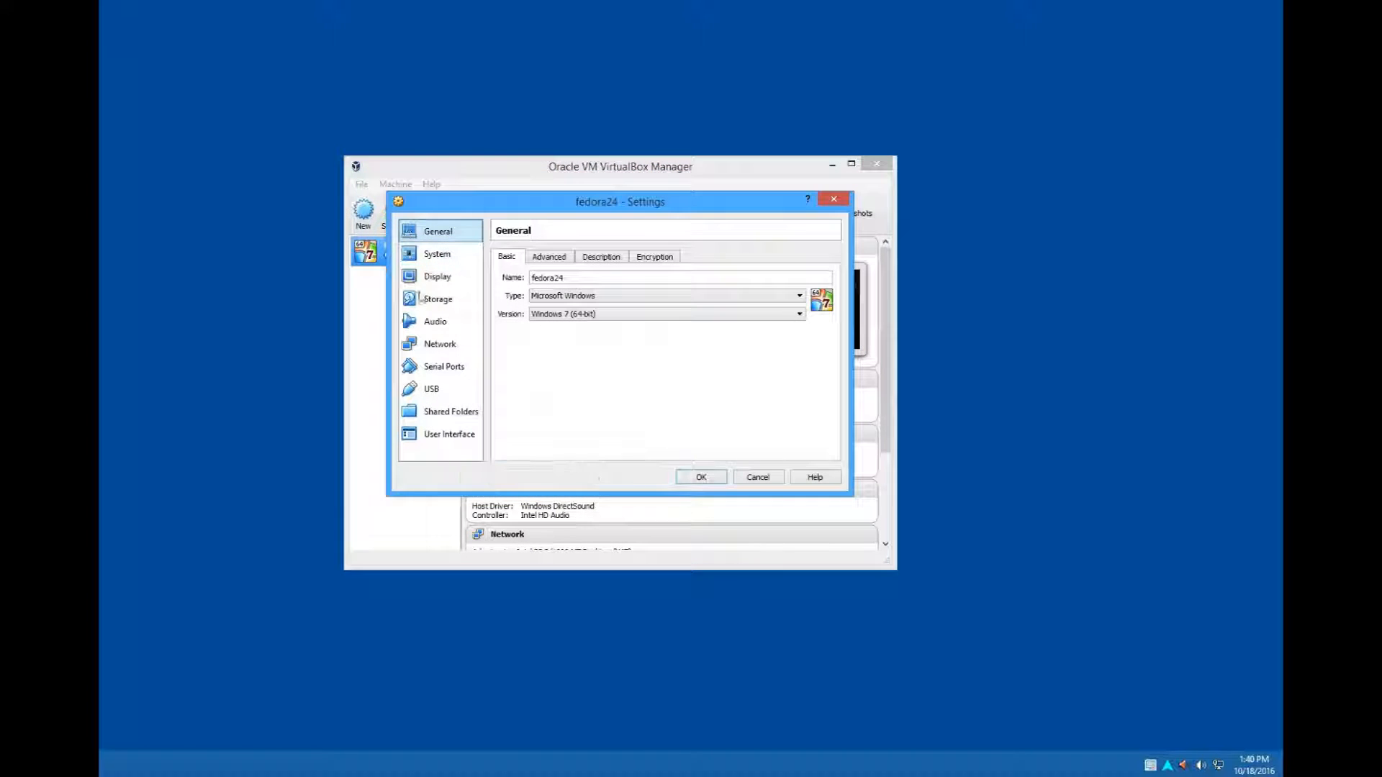
left_click(441, 345)
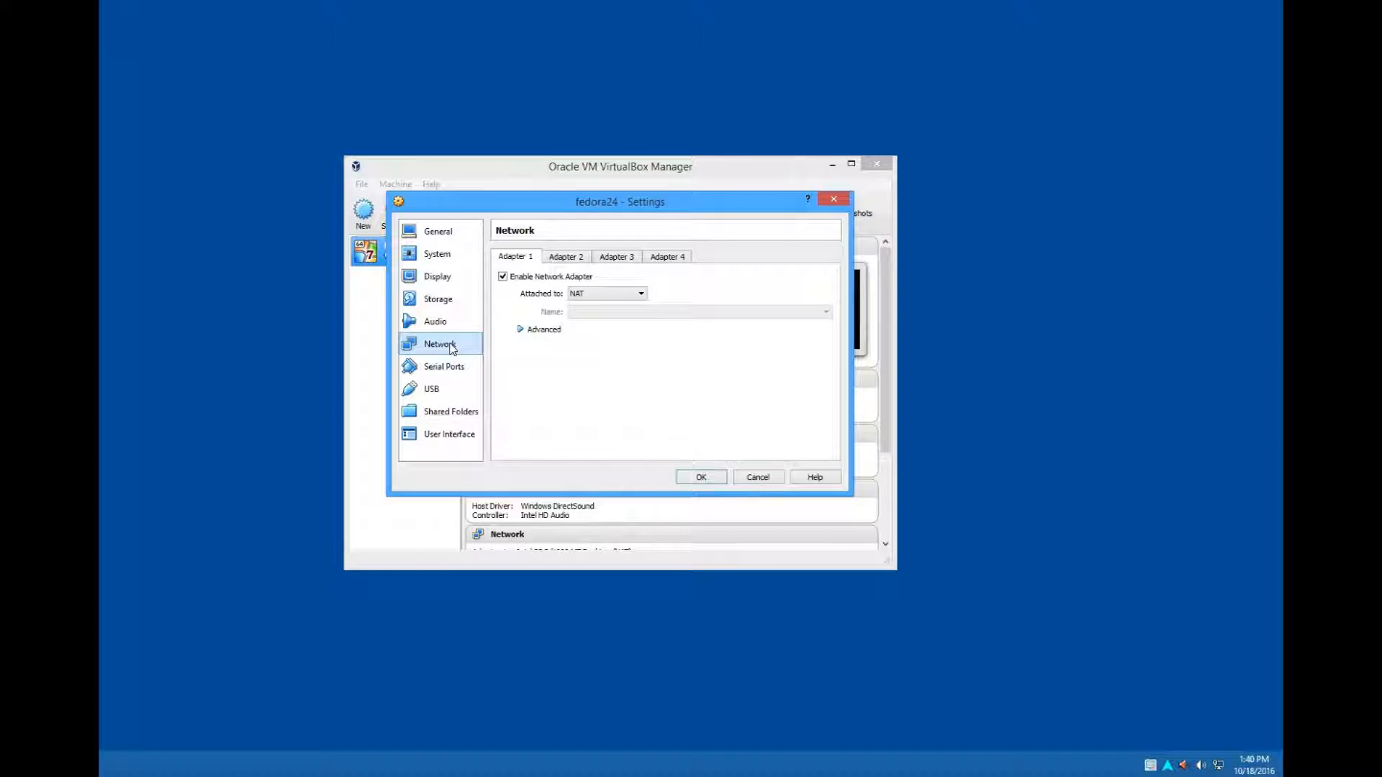
left_click(635, 295)
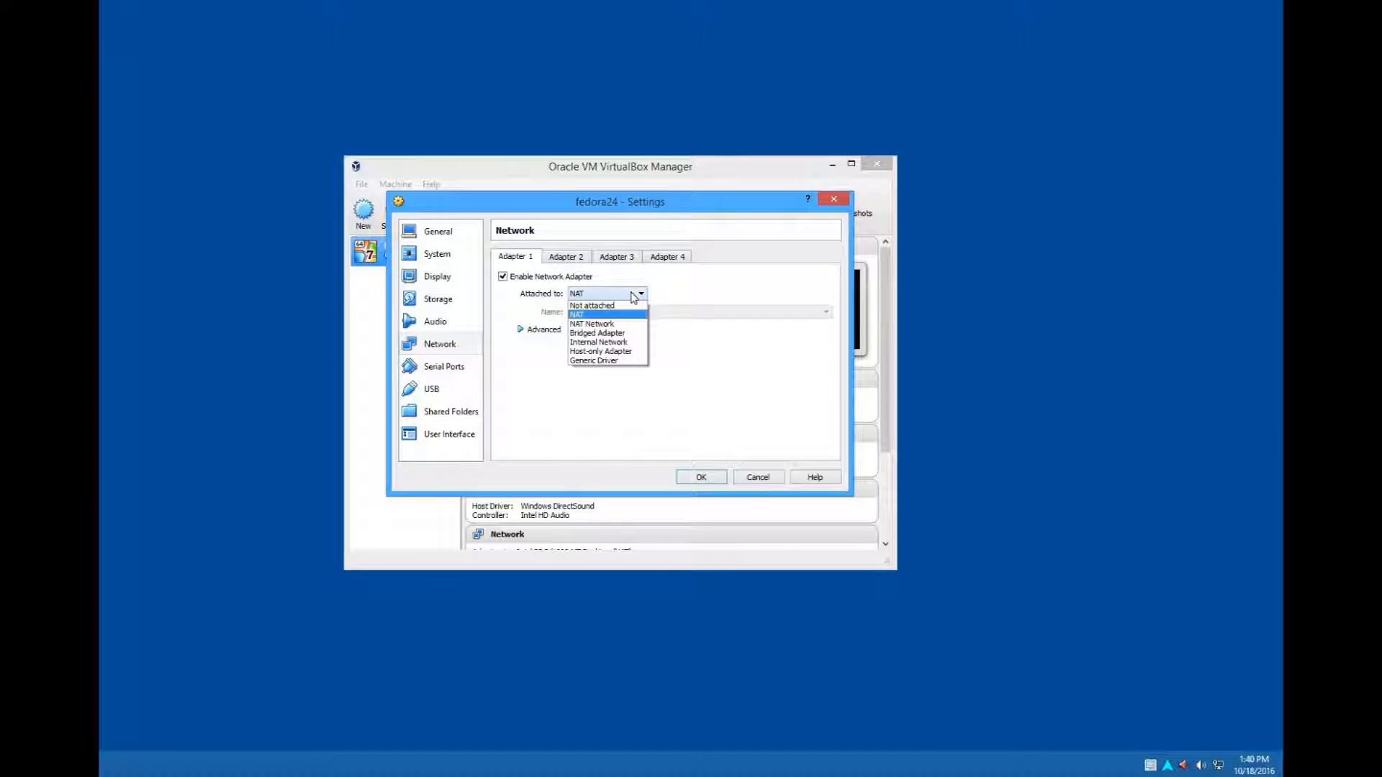
left_click(621, 334)
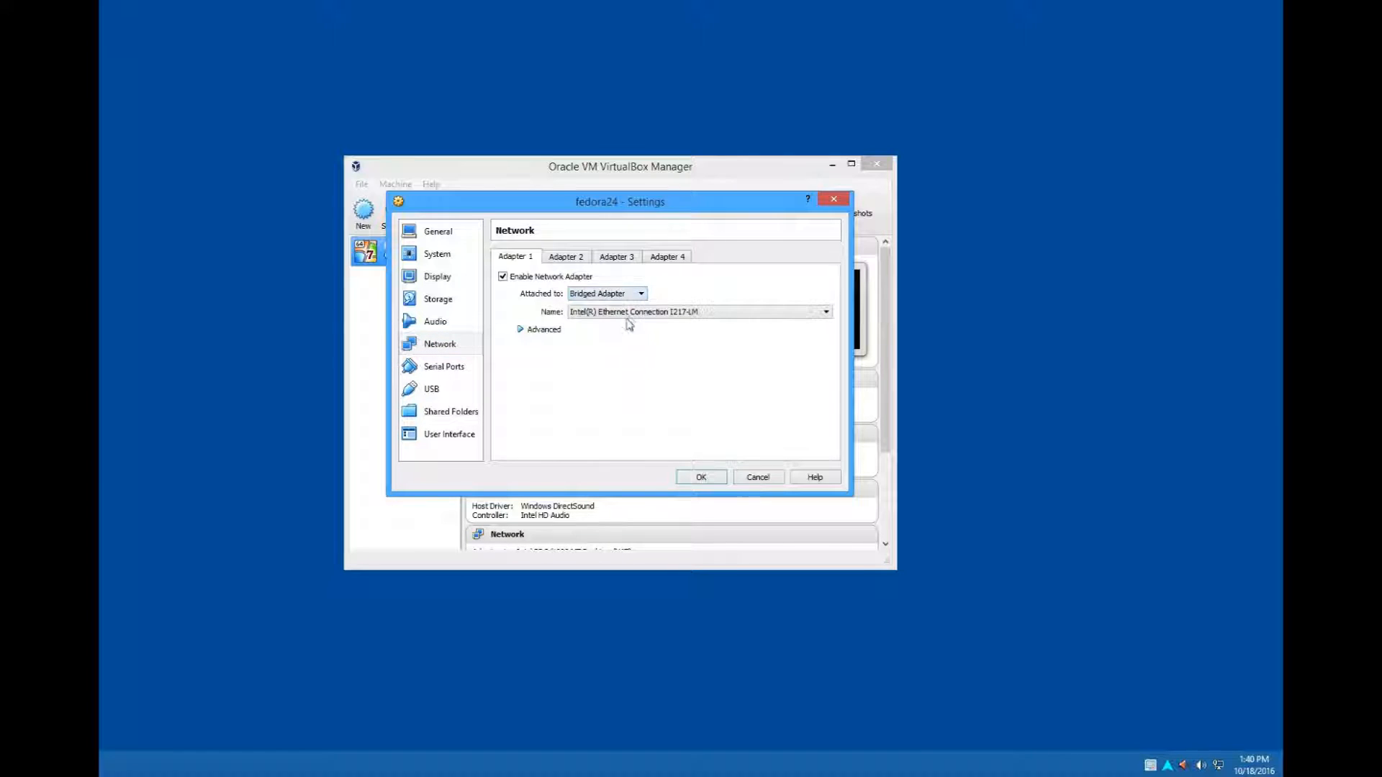
left_click(633, 315)
left_click(632, 322)
left_click(546, 331)
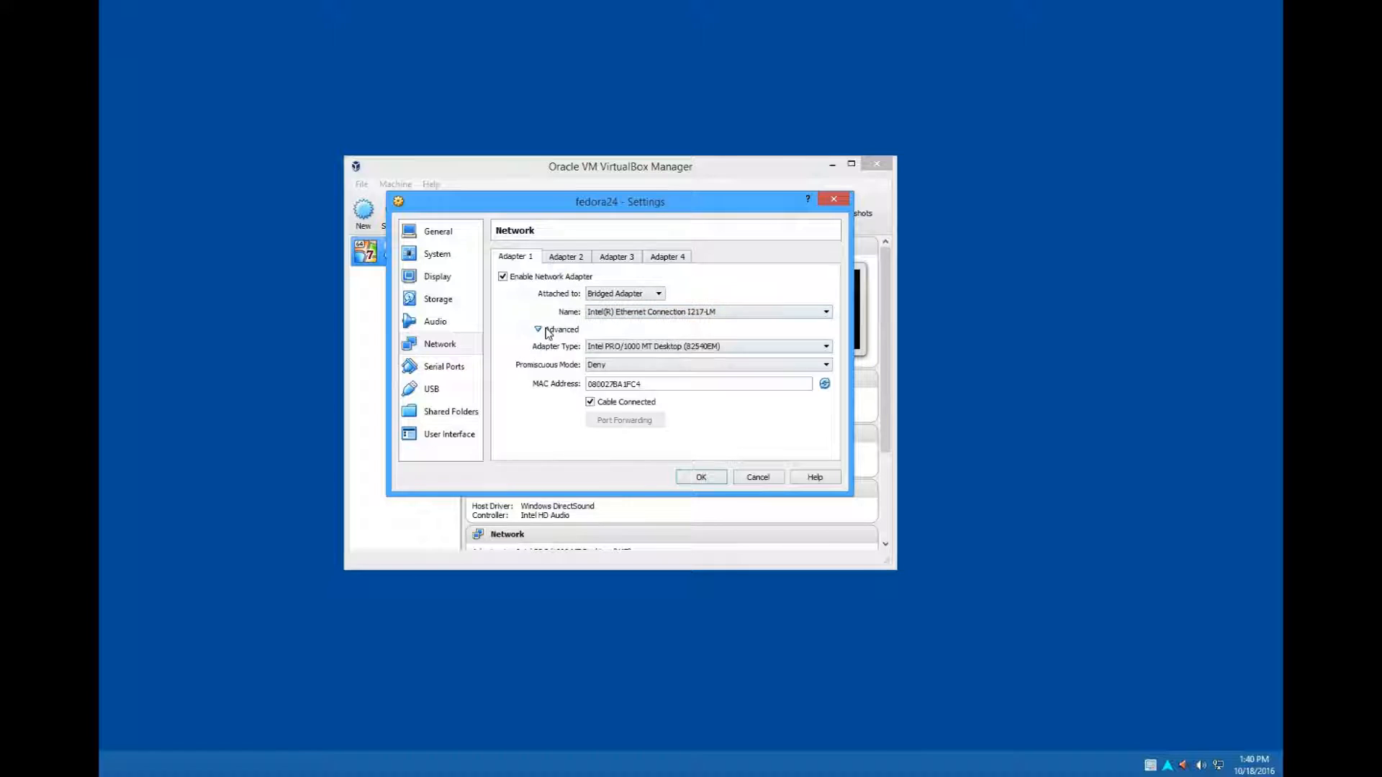
left_click(702, 477)
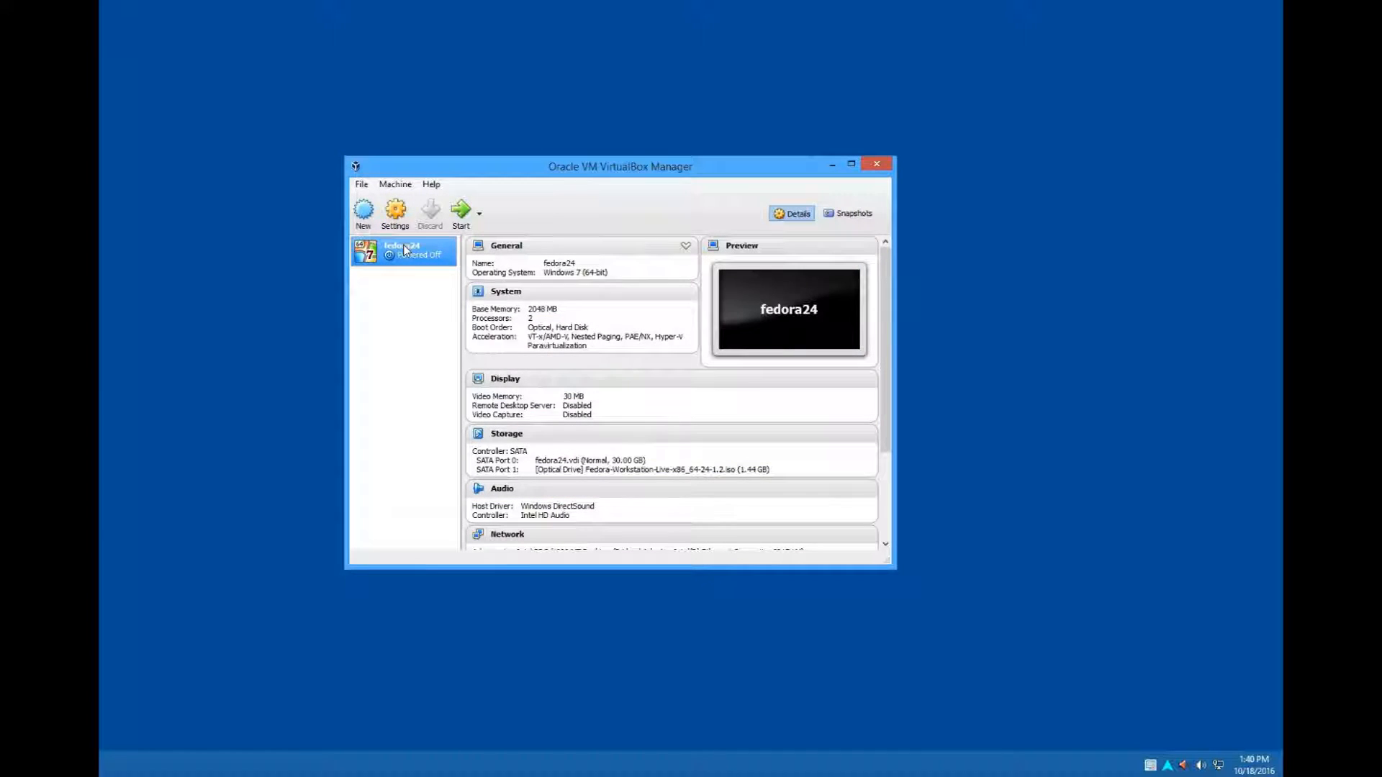
- Start the fedora24 virtual machine and boot Fedora-Workstation-Live 24 from the boot menu, declining the mouse capture
left_click(461, 215)
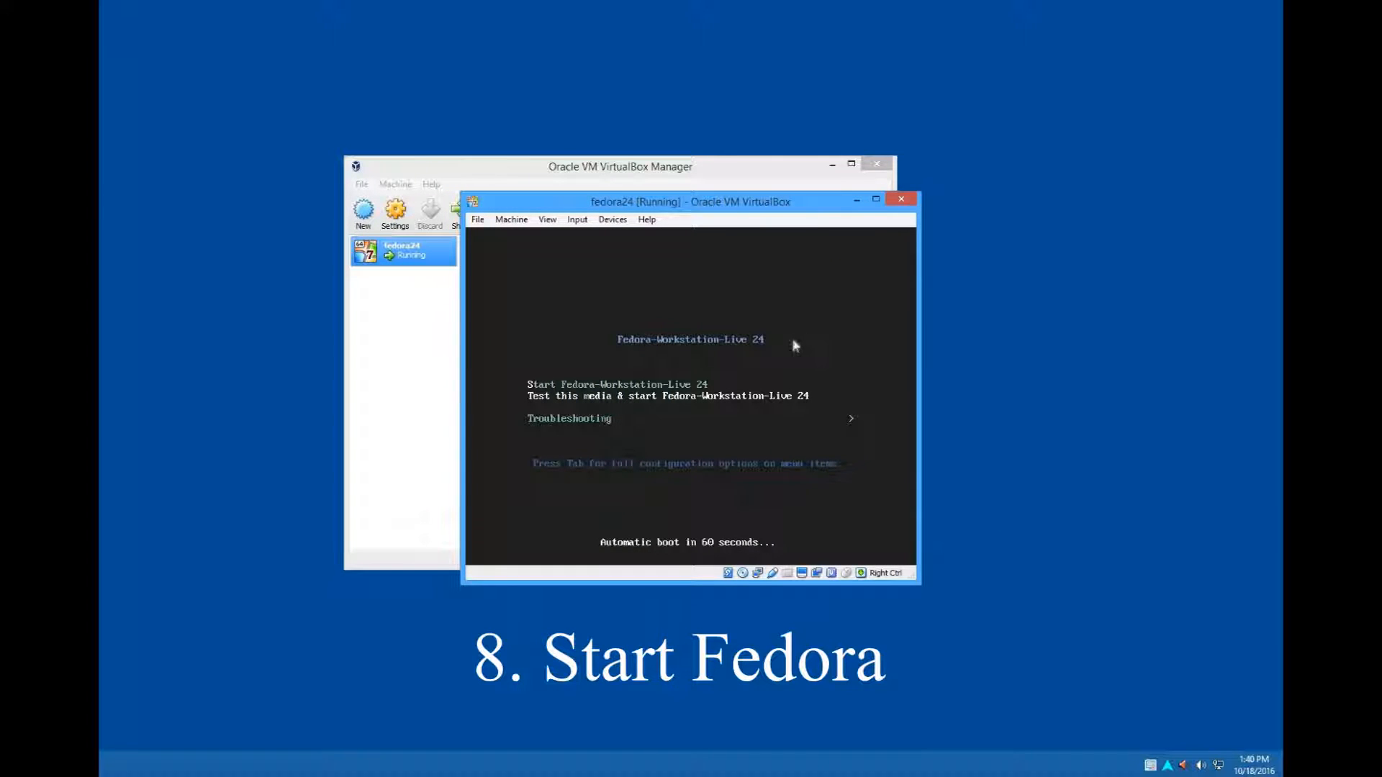
left_click(745, 398)
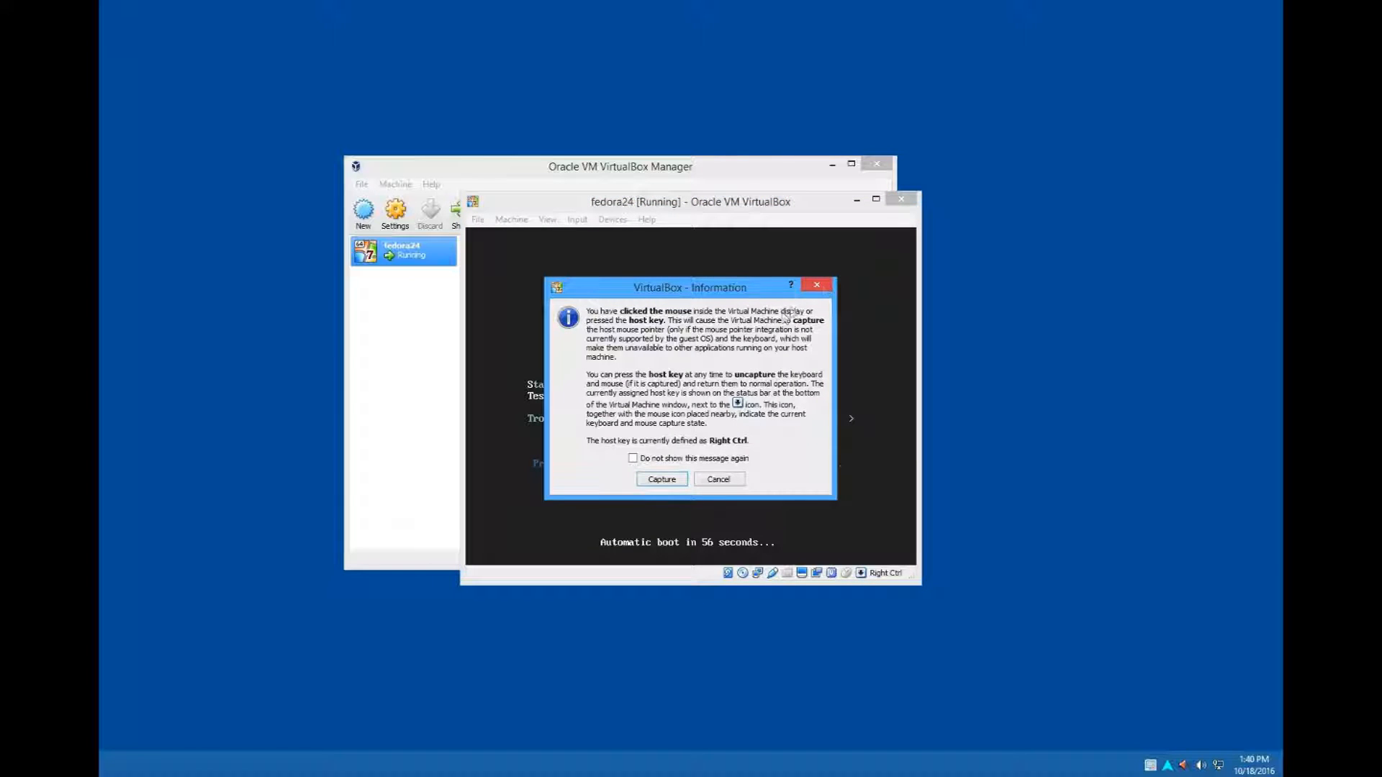
left_click(717, 480)
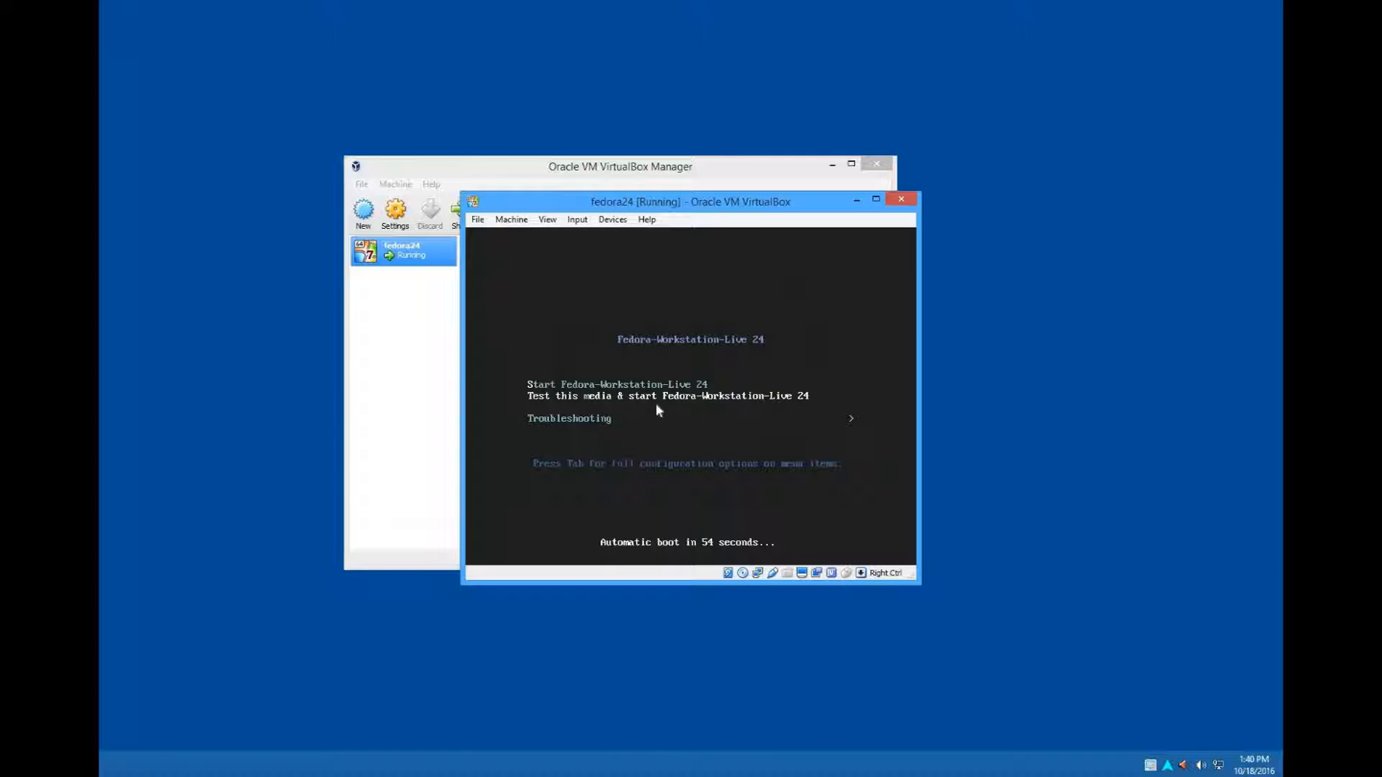
key("Up")
key("Down")
key("Return")
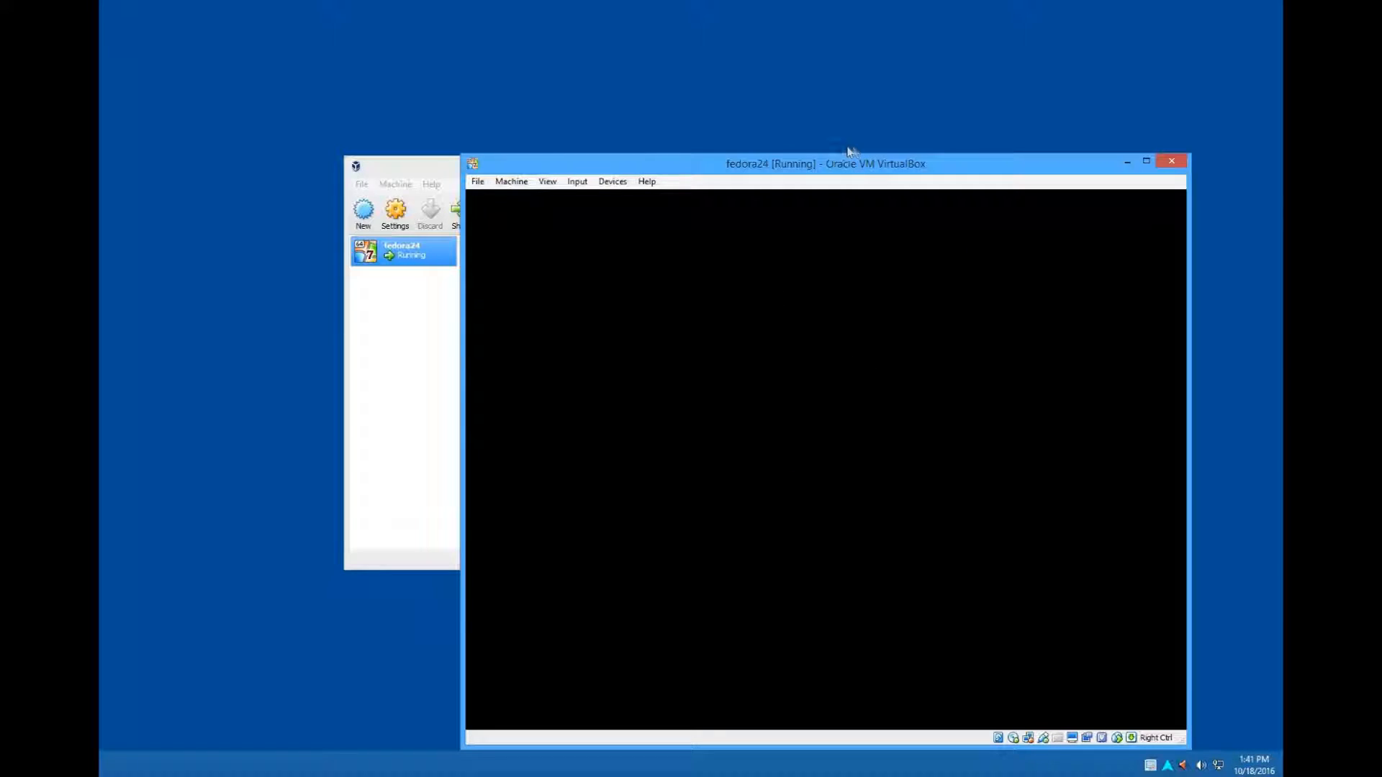
- Launch the installation to hard drive from the Fedora welcome window and continue with English (Canada) as the installer language
left_click_drag(826, 166, 695, 67)
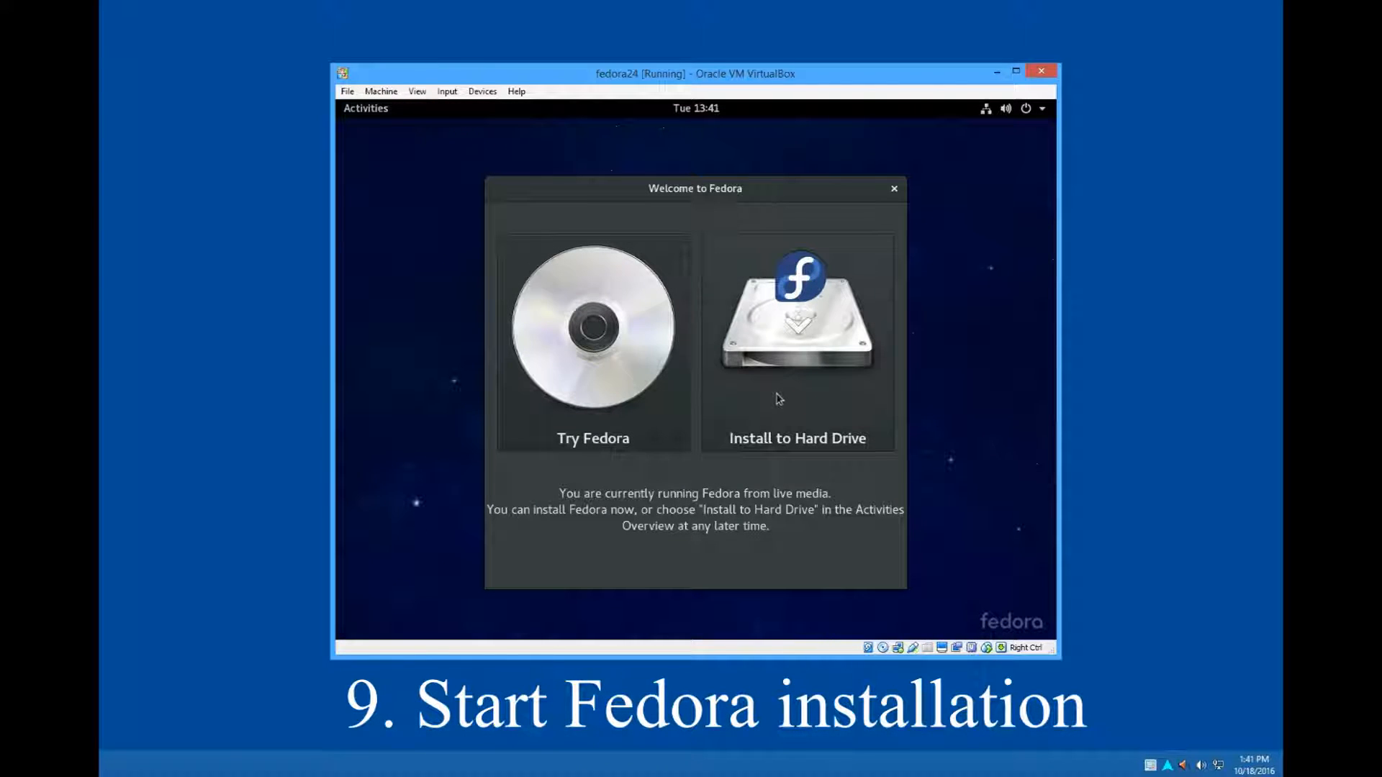
left_click(779, 397)
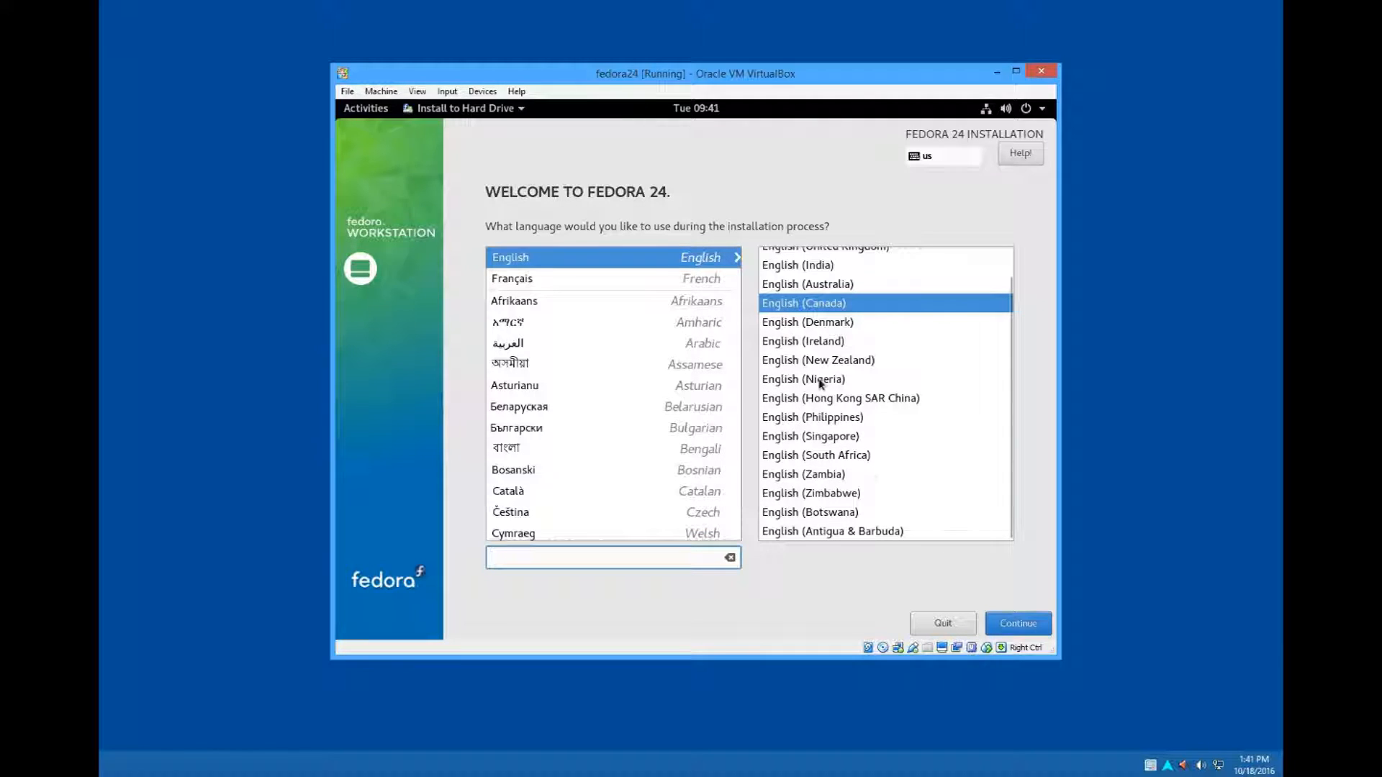
left_click(1011, 631)
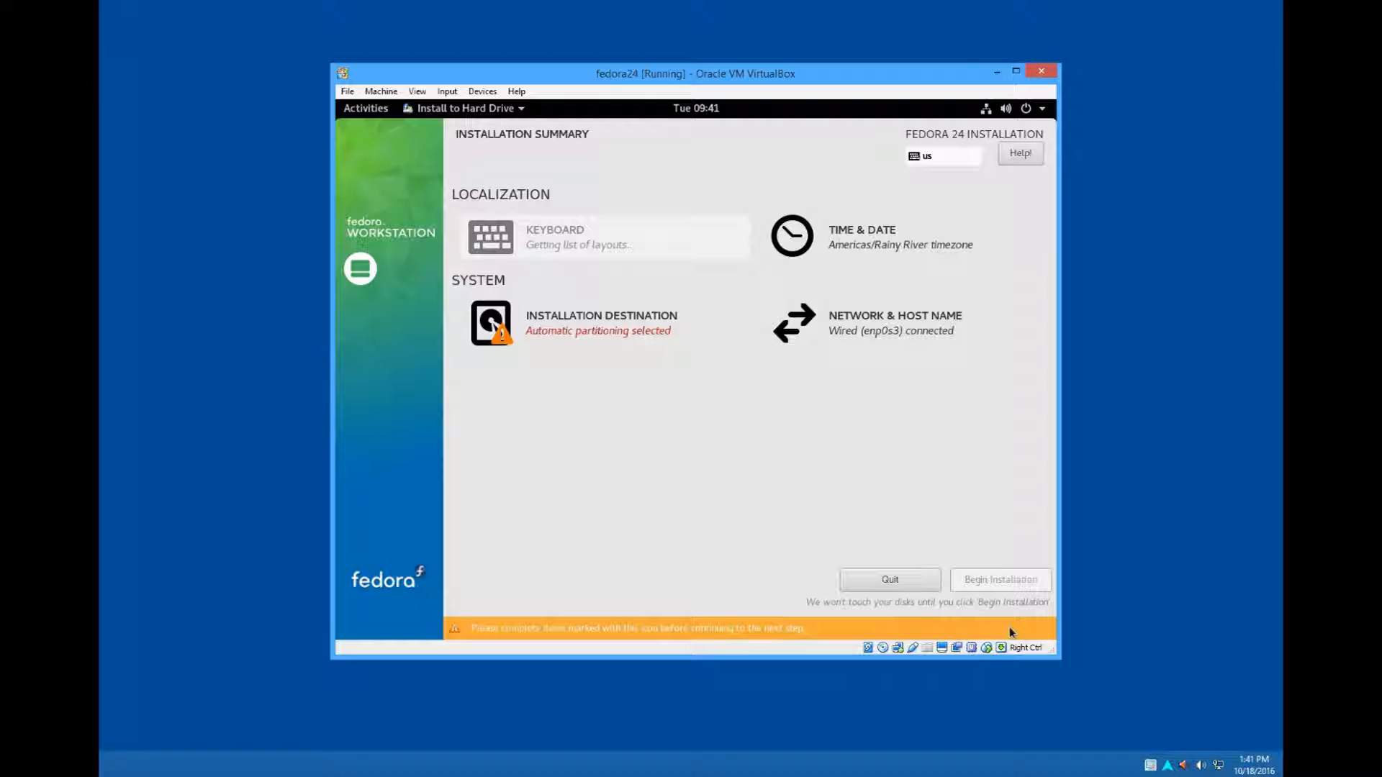
- Review the installer's keyboard layout settings and the layouts available to add, without adding one
left_click(545, 245)
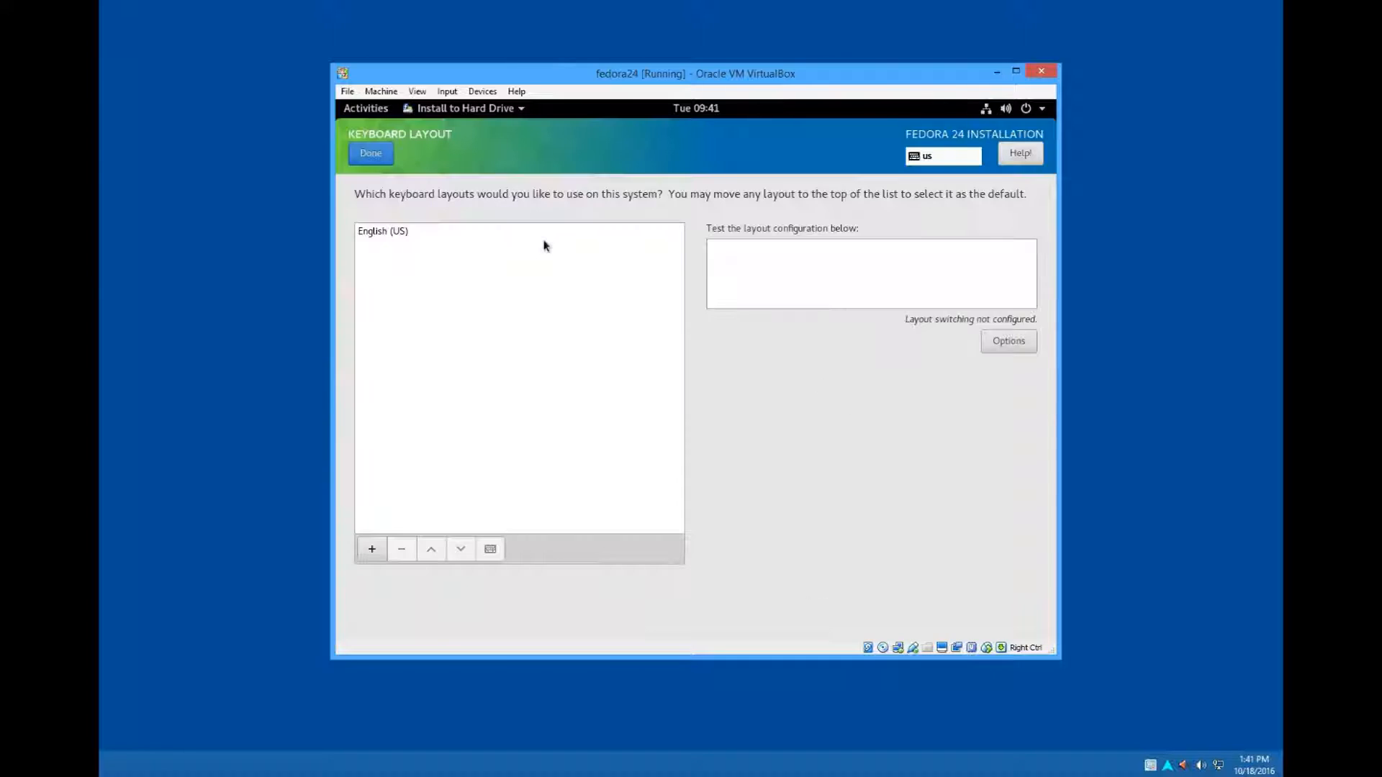
left_click(372, 549)
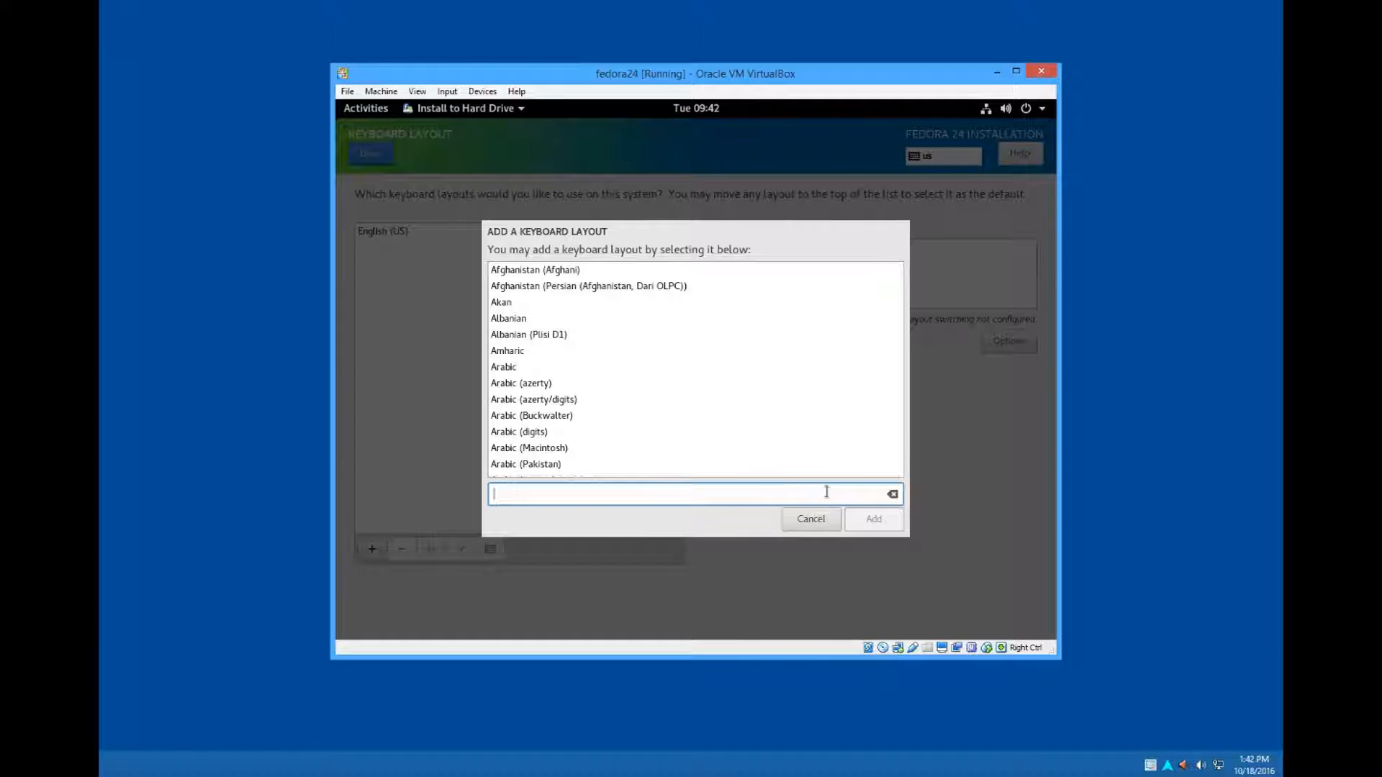
left_click(821, 519)
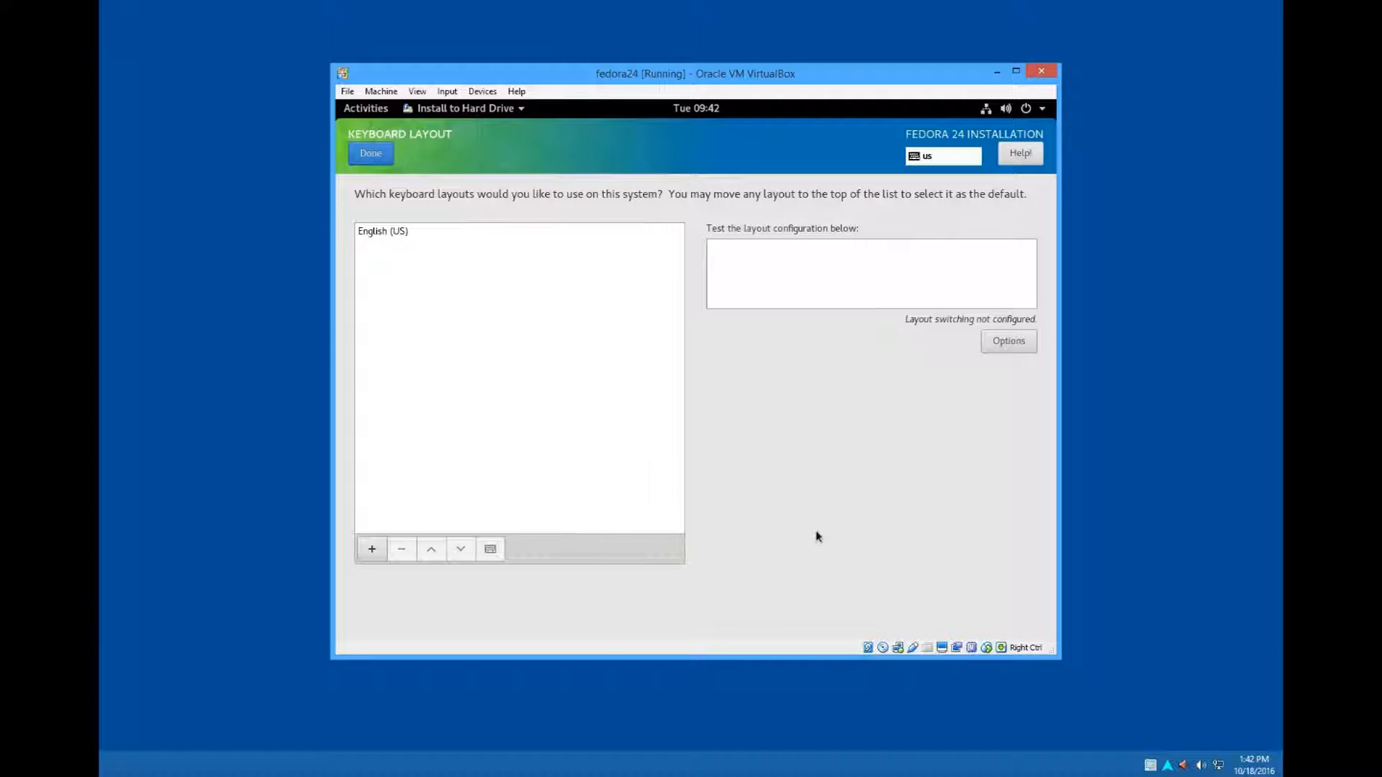
left_click(367, 154)
- Set the installation's time zone to Americas/Toronto on the world map
left_click(802, 249)
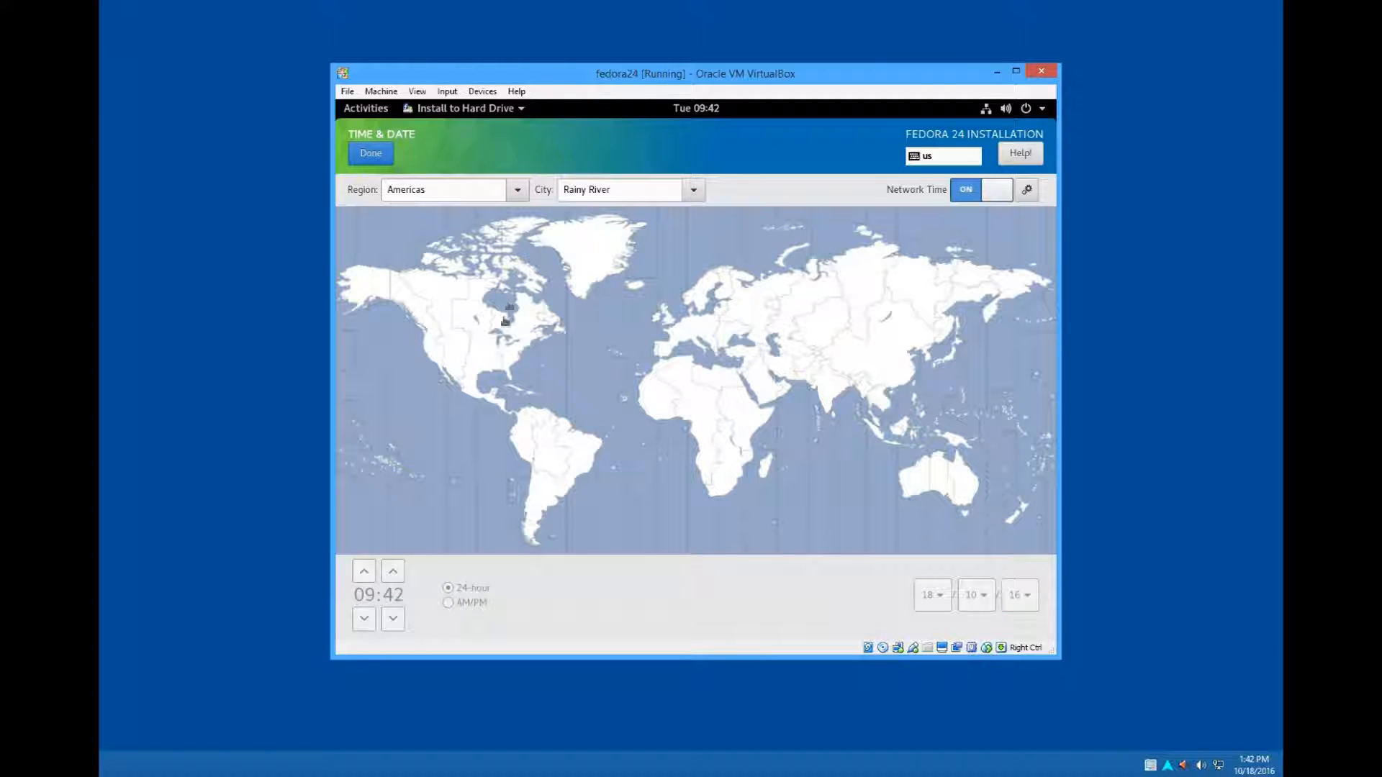
left_click(504, 332)
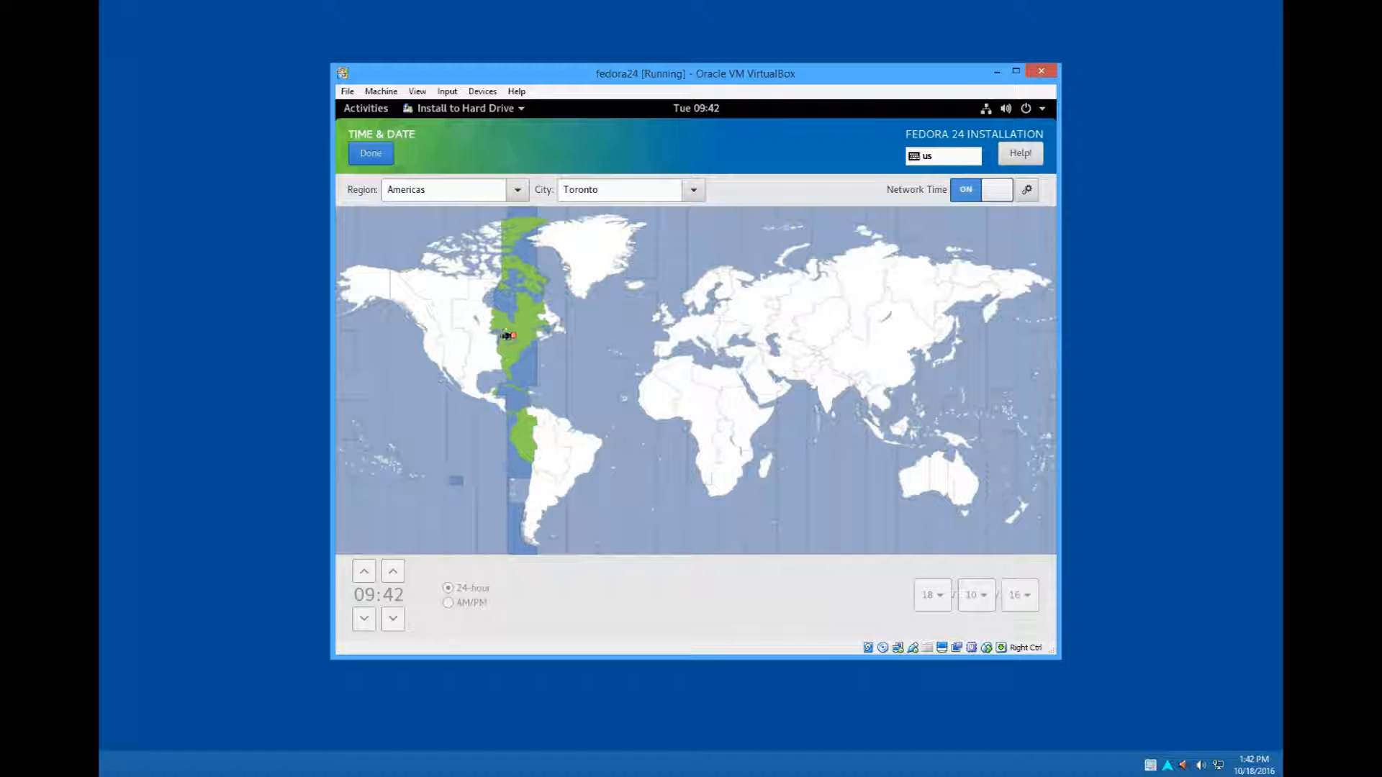
left_click(512, 331)
left_click(382, 153)
- Confirm the 30 GiB ATA VBOX HARDDISK as the installation destination with automatically configured partitioning
left_click(580, 322)
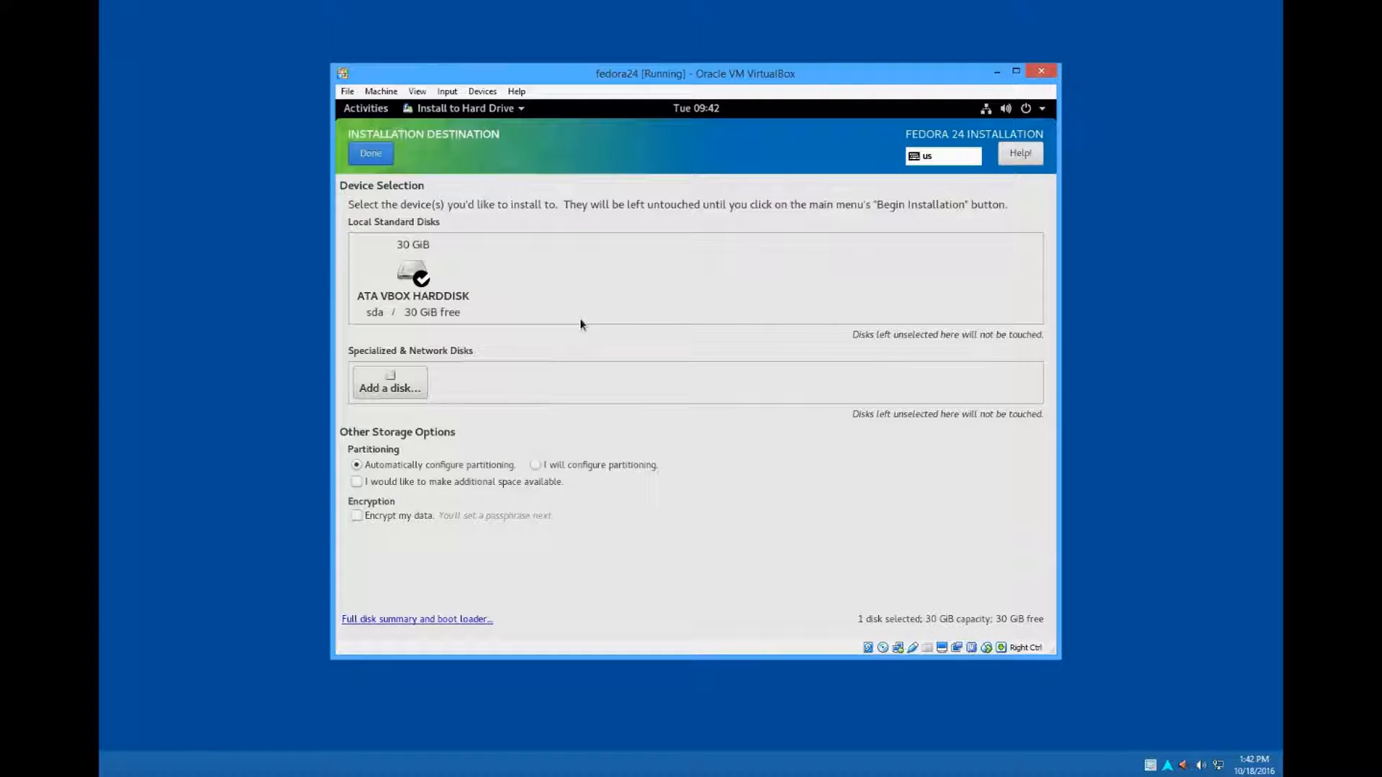
left_click(405, 274)
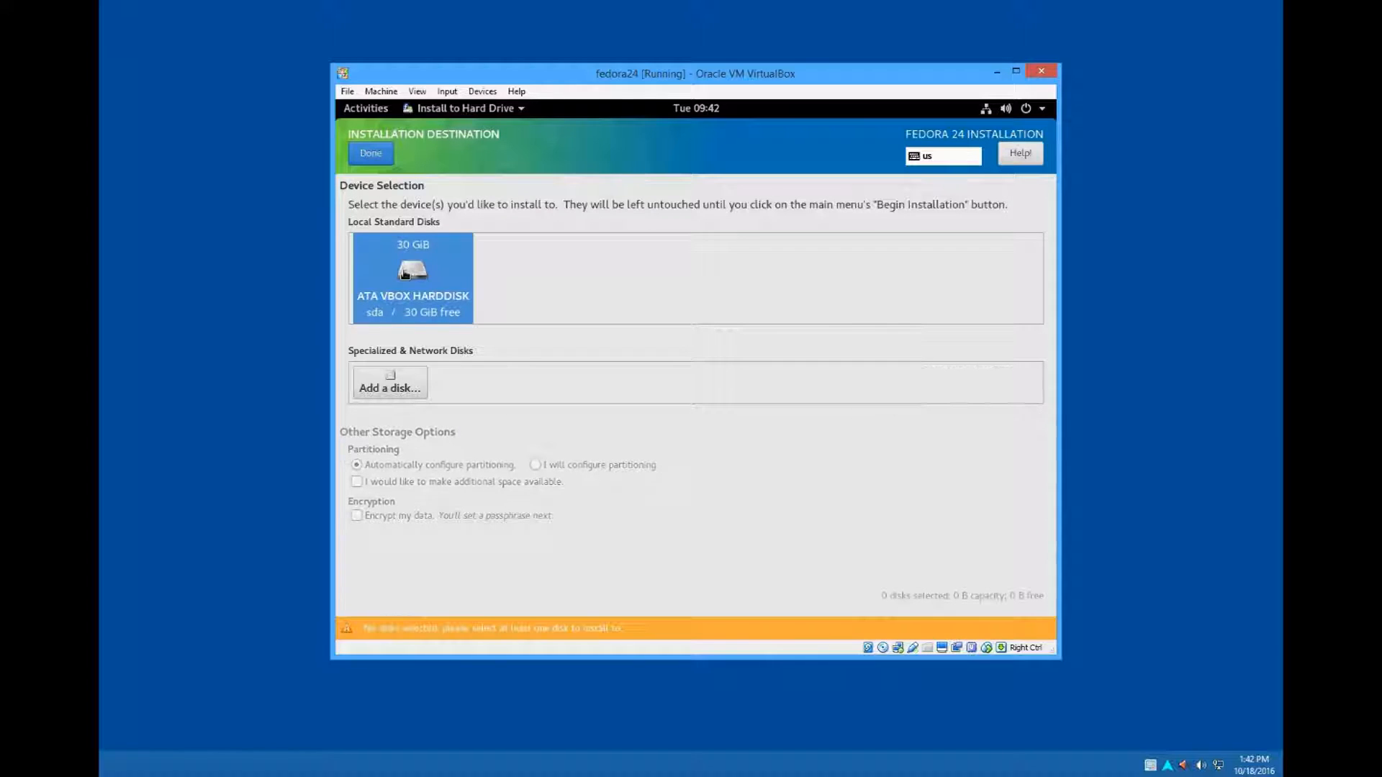
left_click(408, 275)
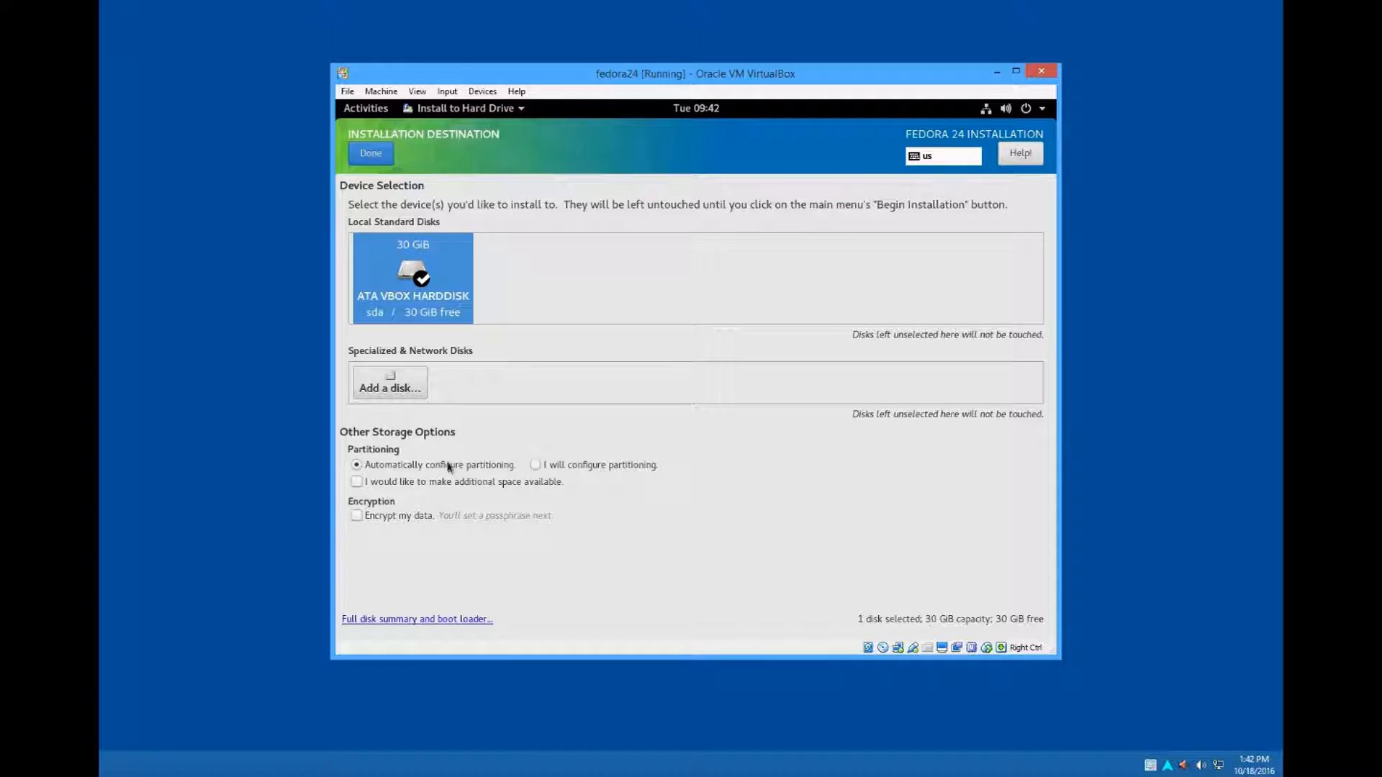
left_click(377, 157)
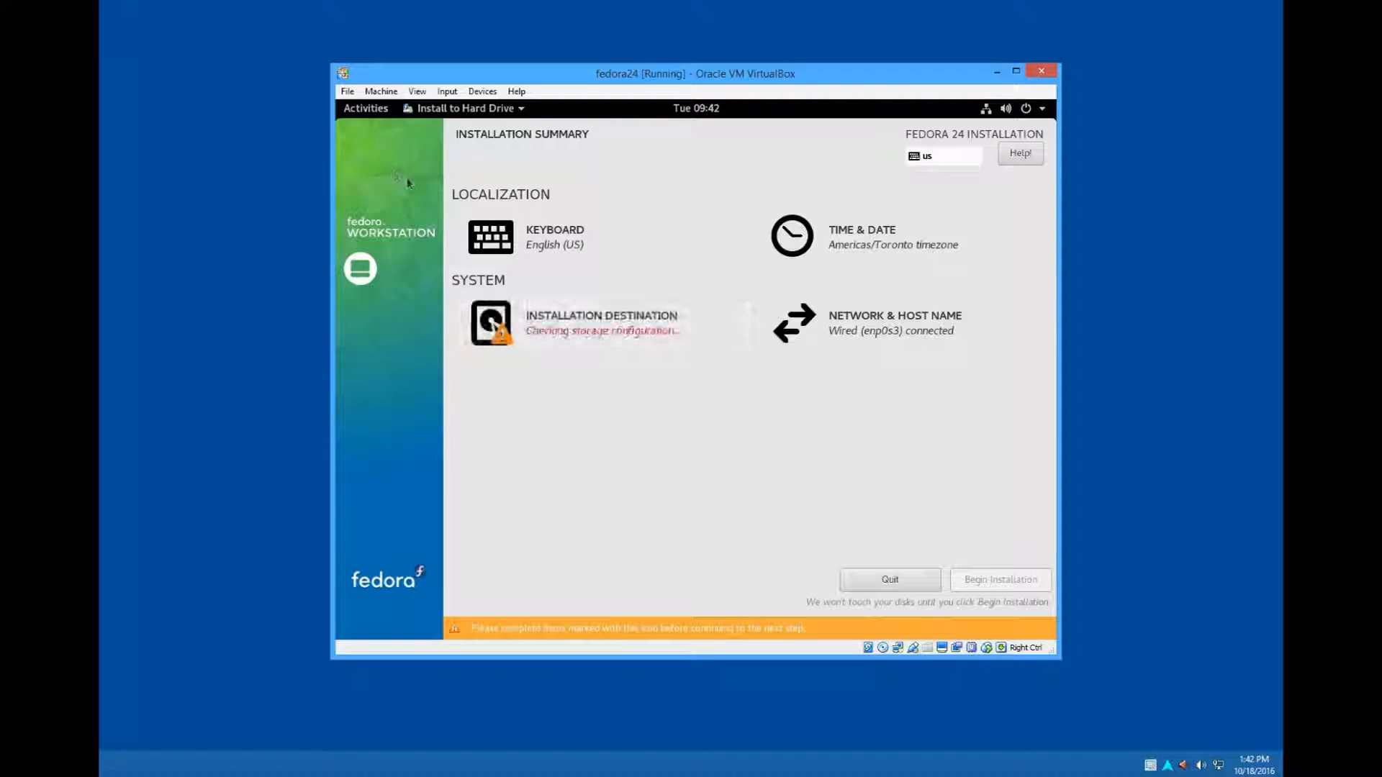
- Set the host name to fedora24 and begin the Fedora installation
left_click(850, 331)
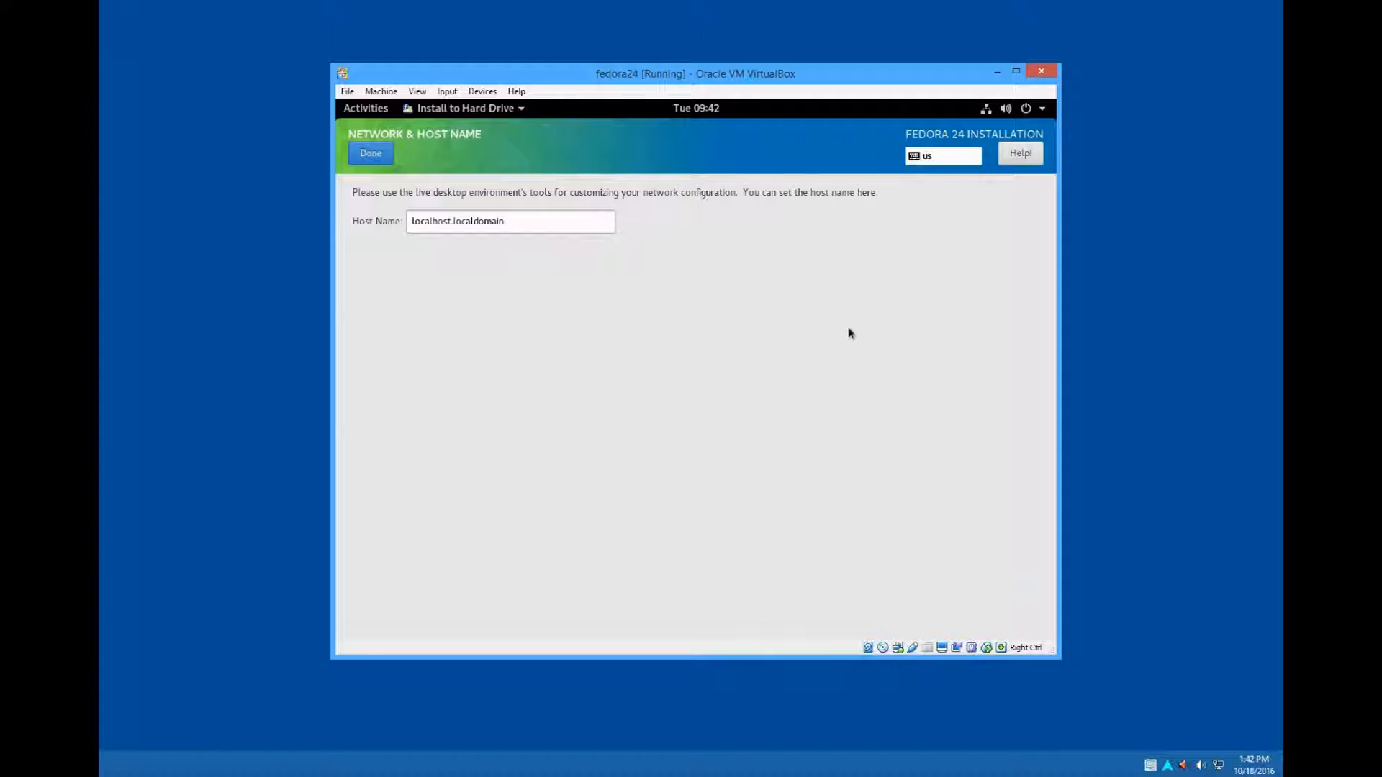
left_click(536, 223)
key("ctrl+a")
key("BackSpace")
type("fedora24")
left_click(360, 156)
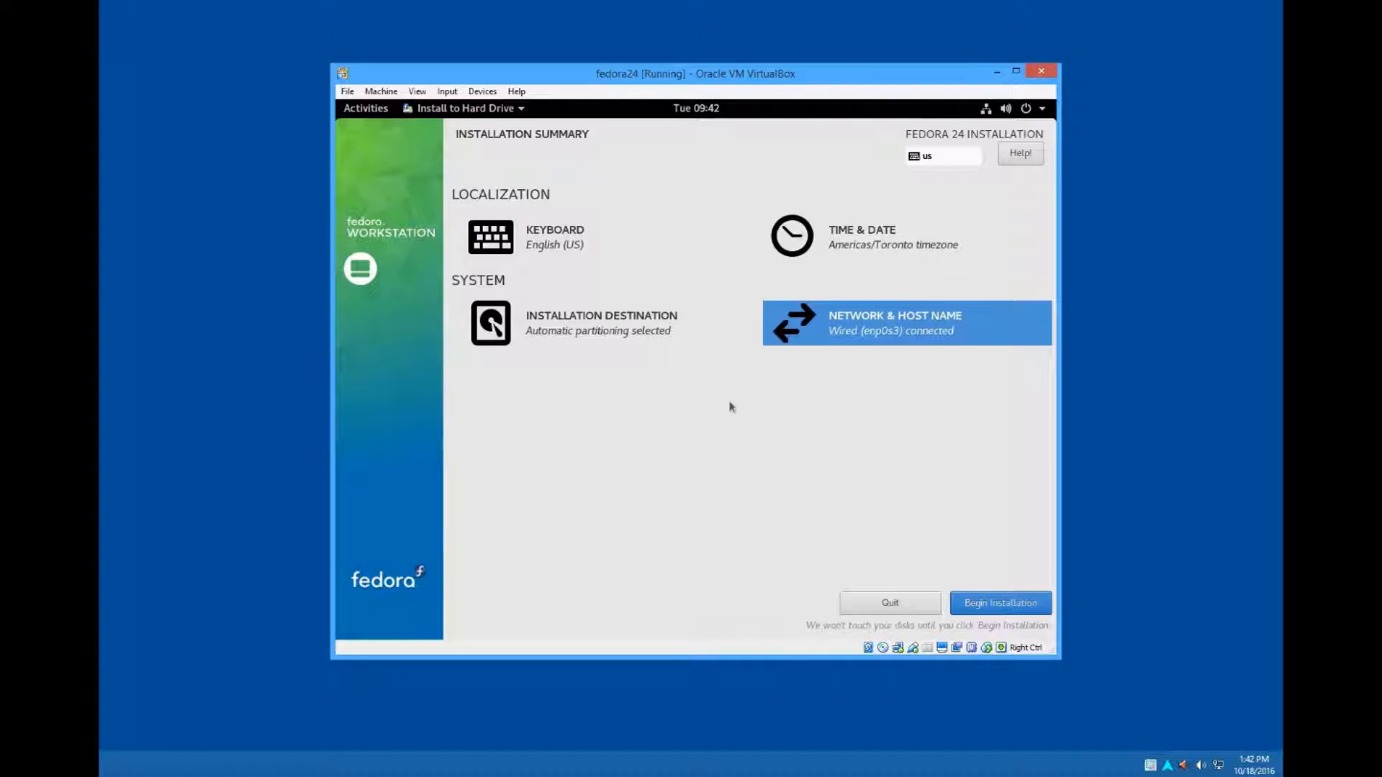
left_click(977, 602)
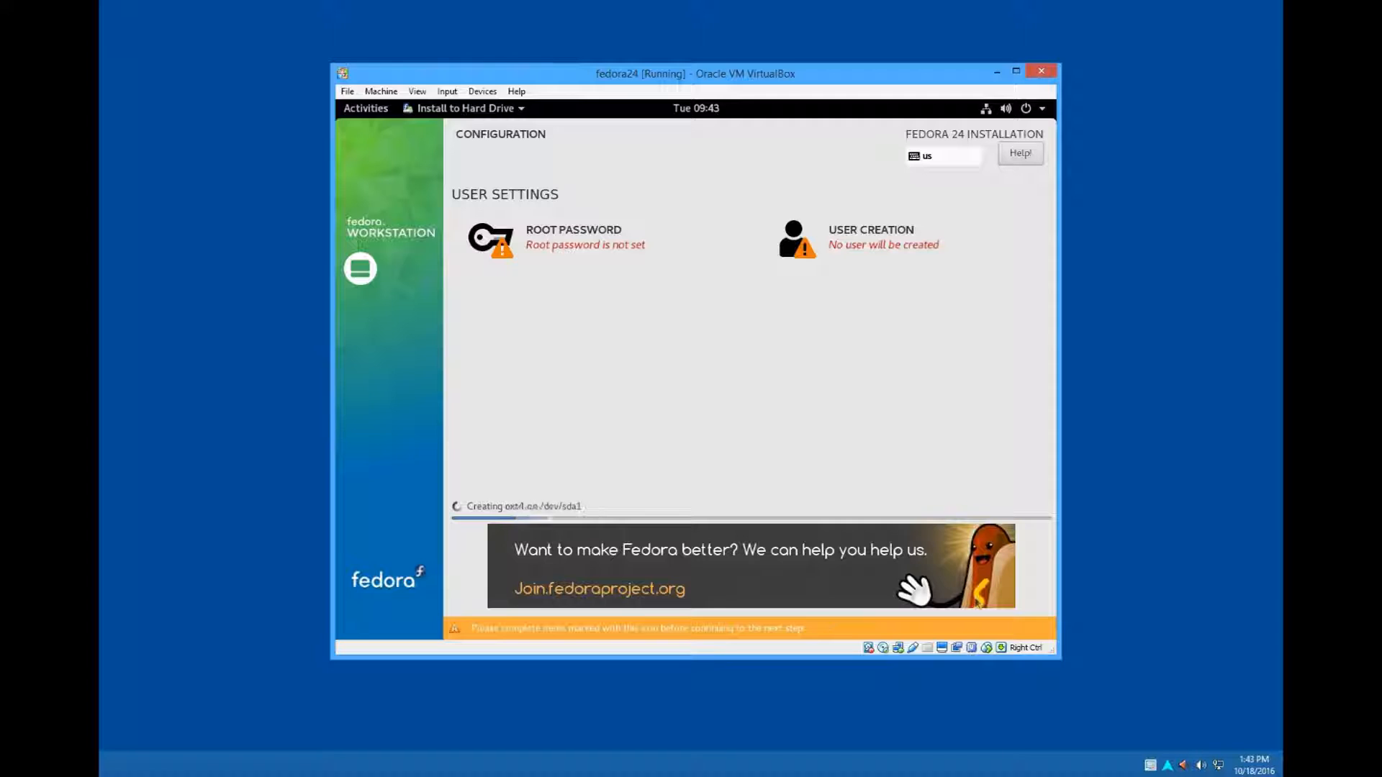
- Set the root account's password, enter it again to confirm, and return to the installer's user settings
left_click(620, 244)
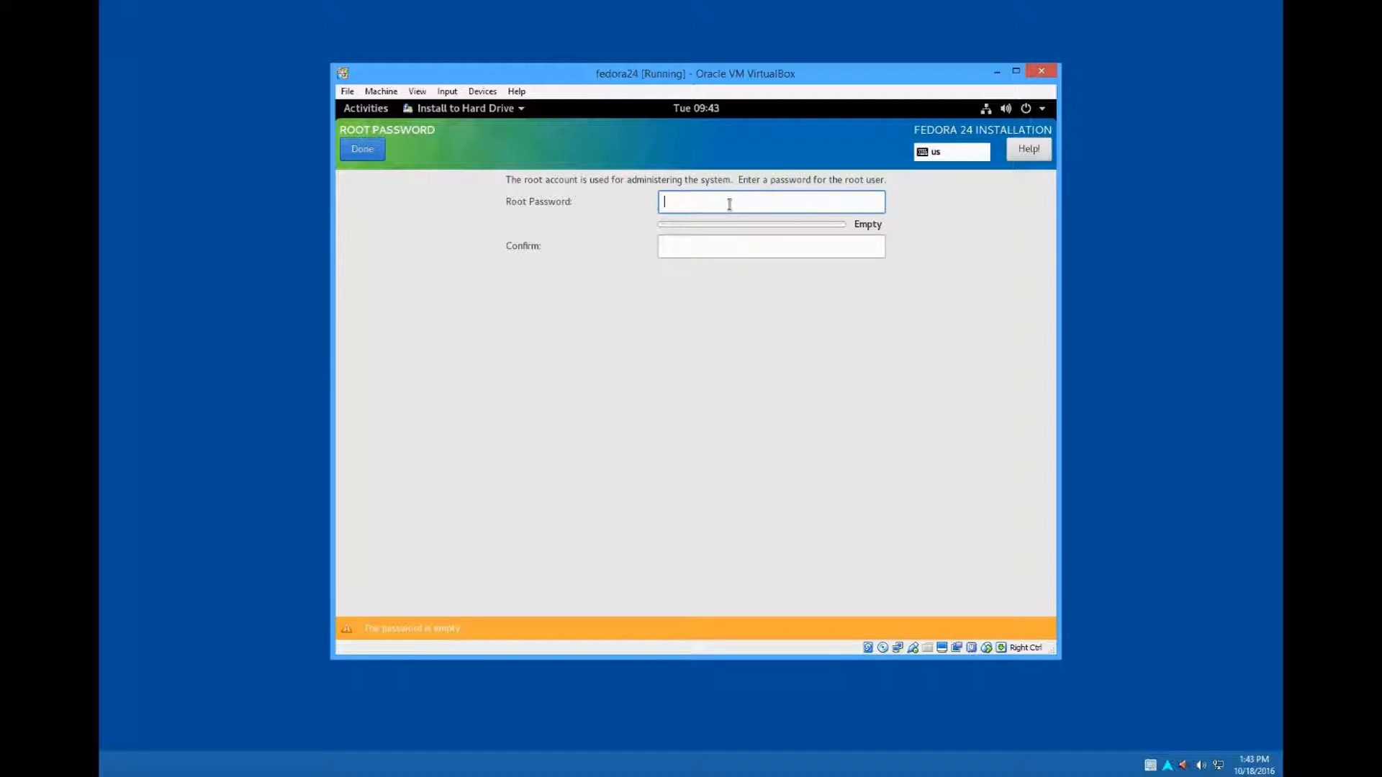
type("••••")
key("Caps_Lock")
key("Caps_Lock")
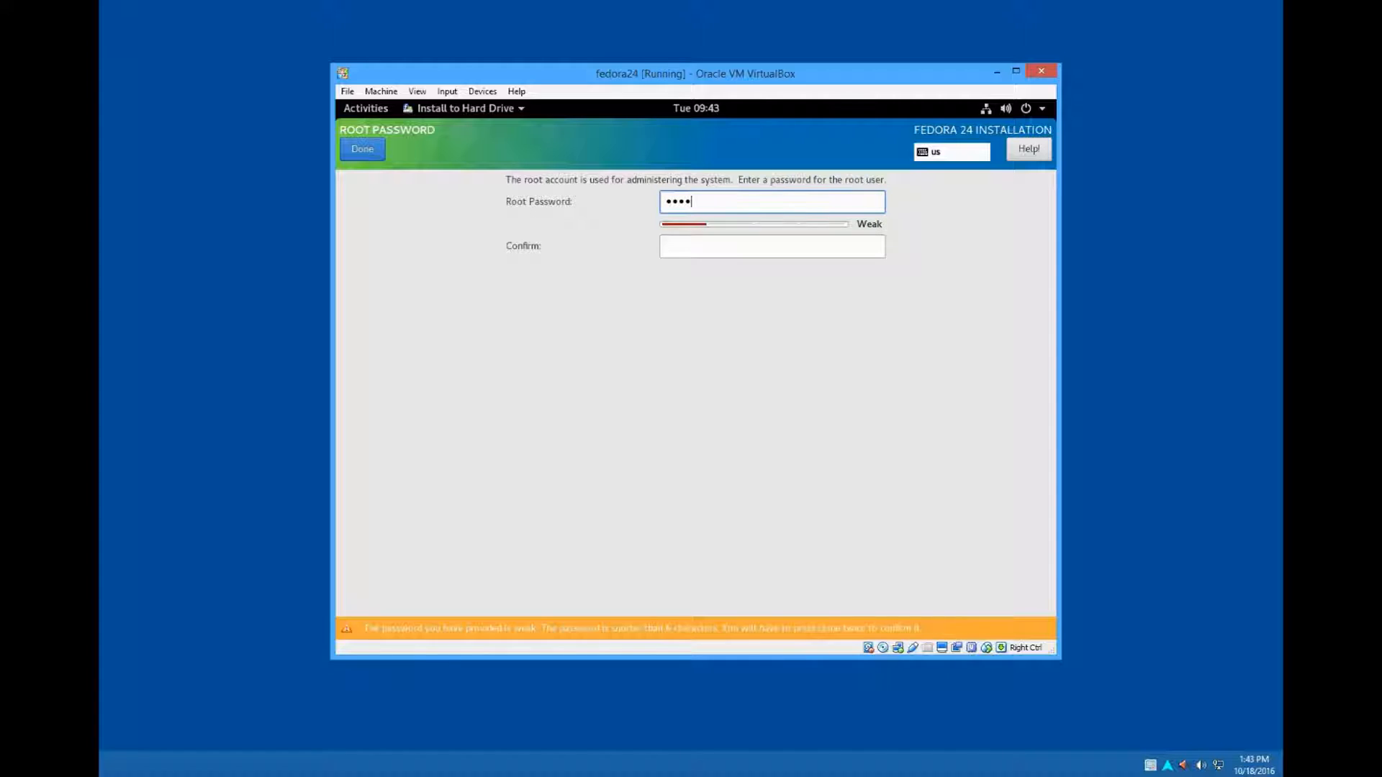
type("••••")
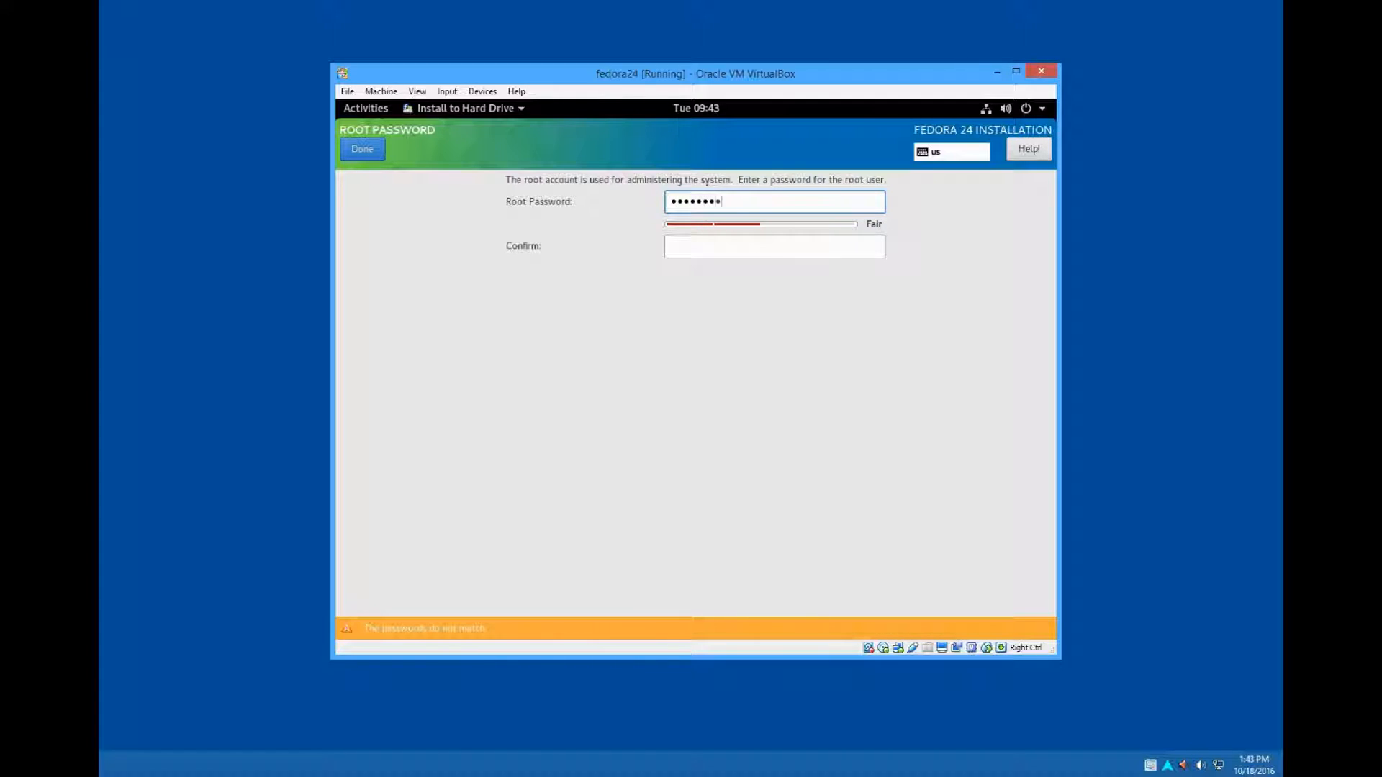
key("Tab")
type("•••")
key("Caps_Lock")
type("•")
key("Caps_Lock")
type("••••")
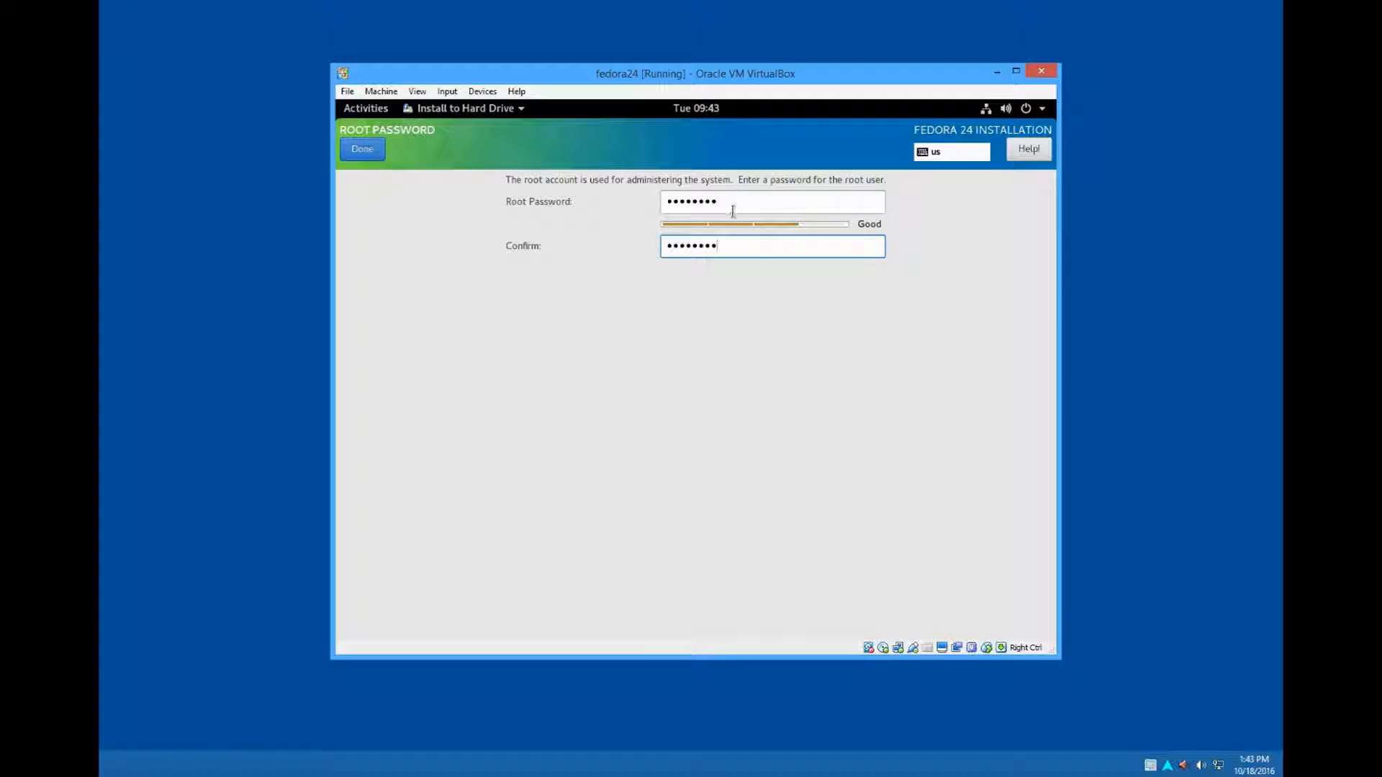
left_click(377, 152)
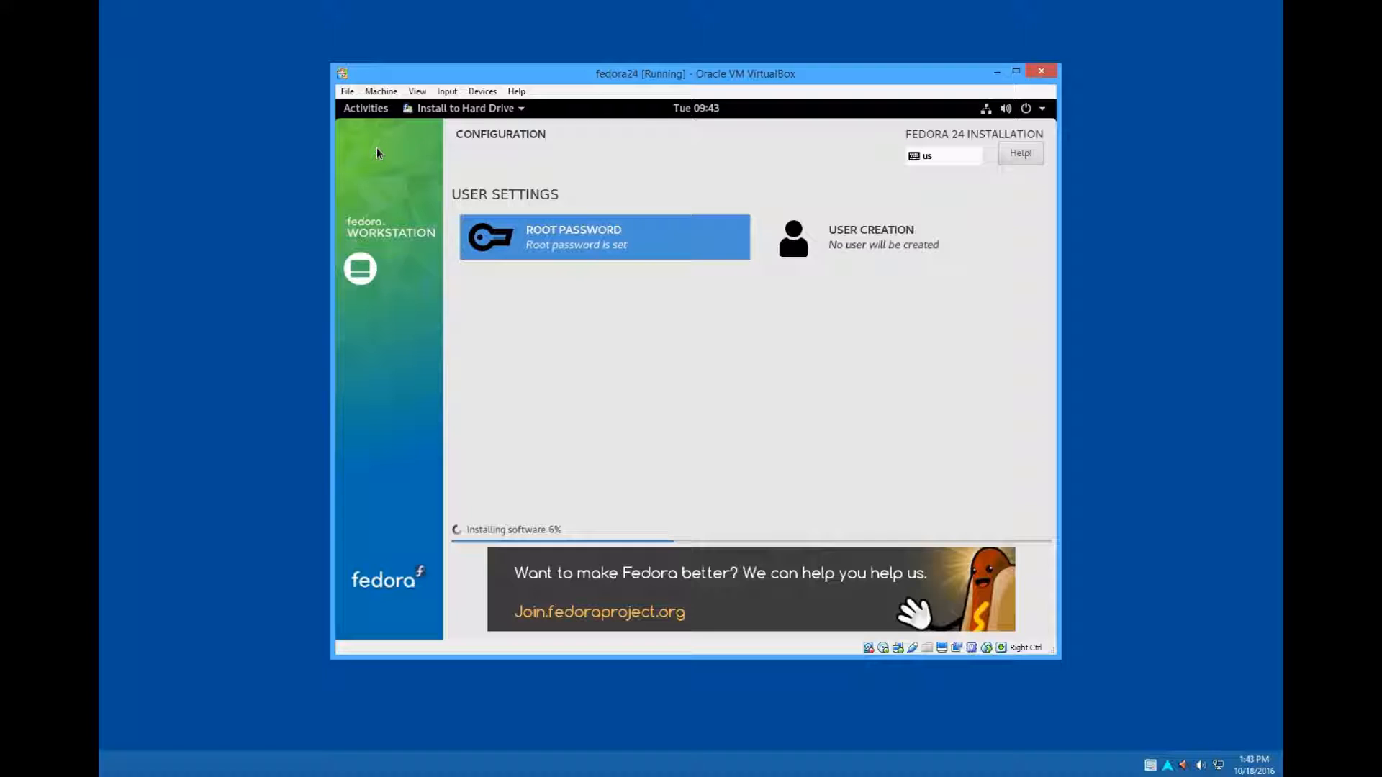
- Create a password-protected user account by entering the user's full name and a confirmed account password
left_click(839, 247)
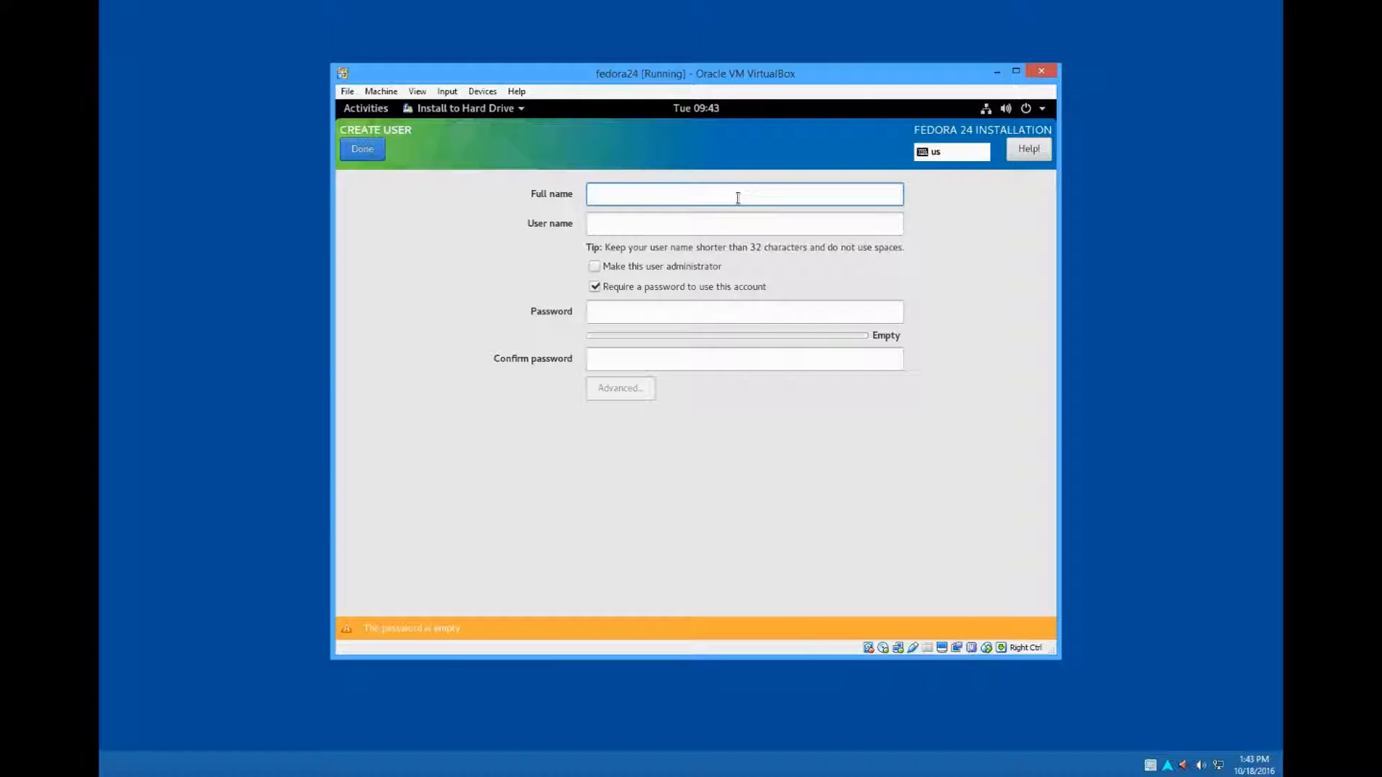
type("Mae")
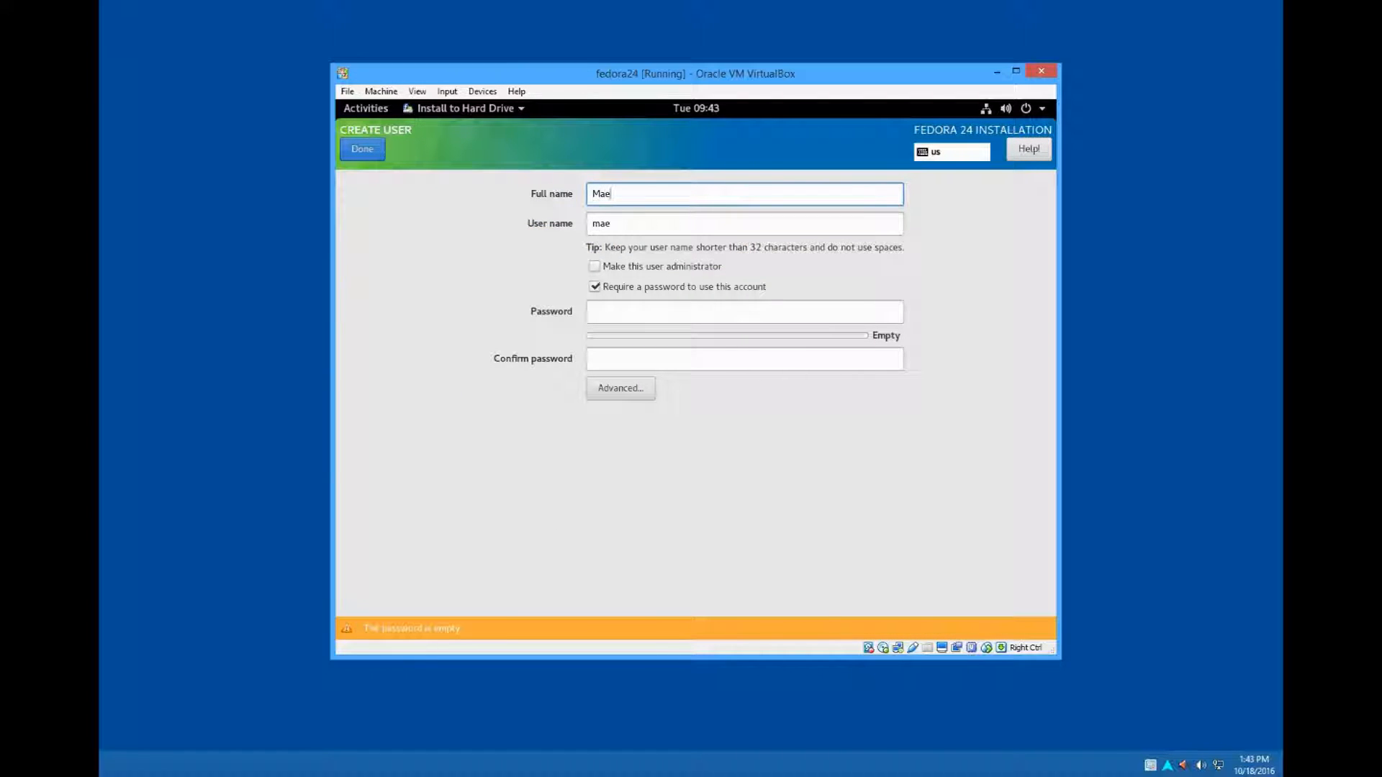
left_click(744, 301)
type("passwor")
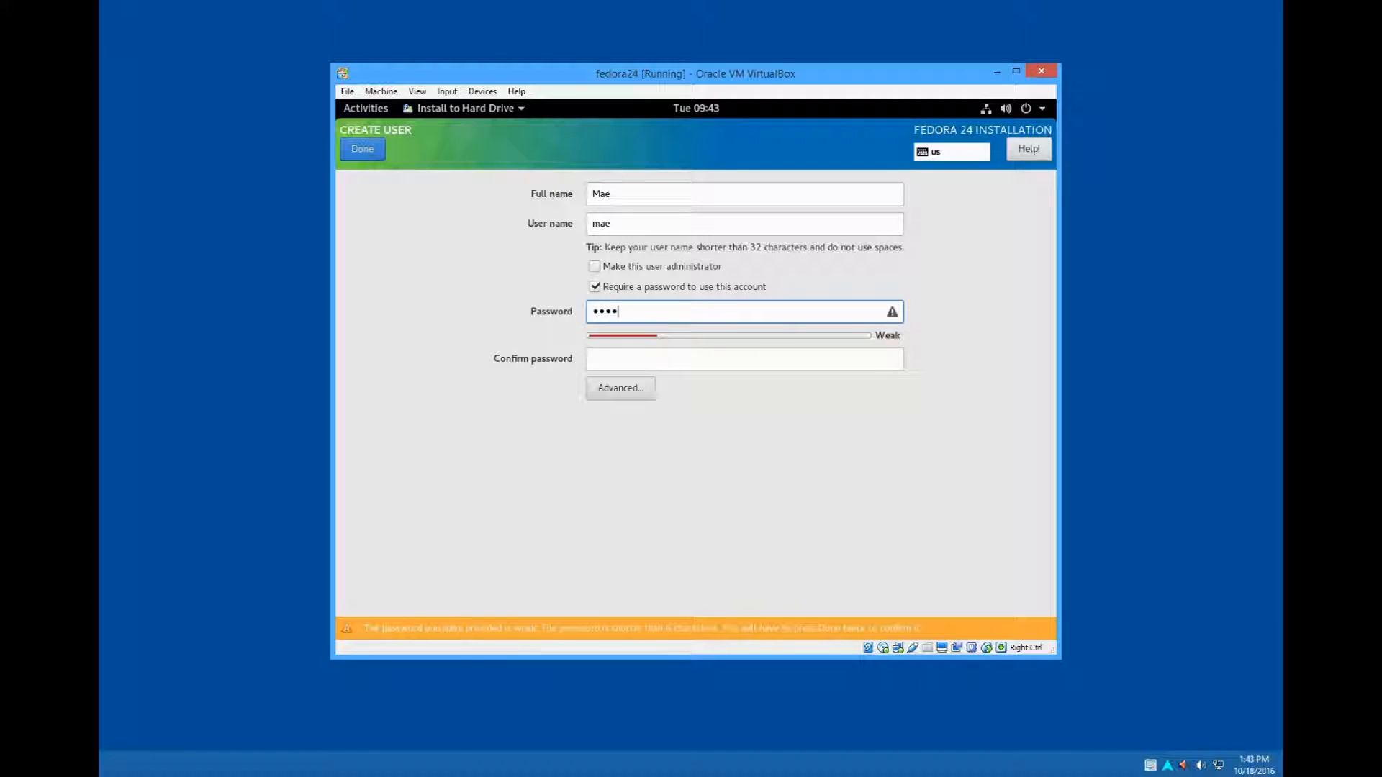
type("d")
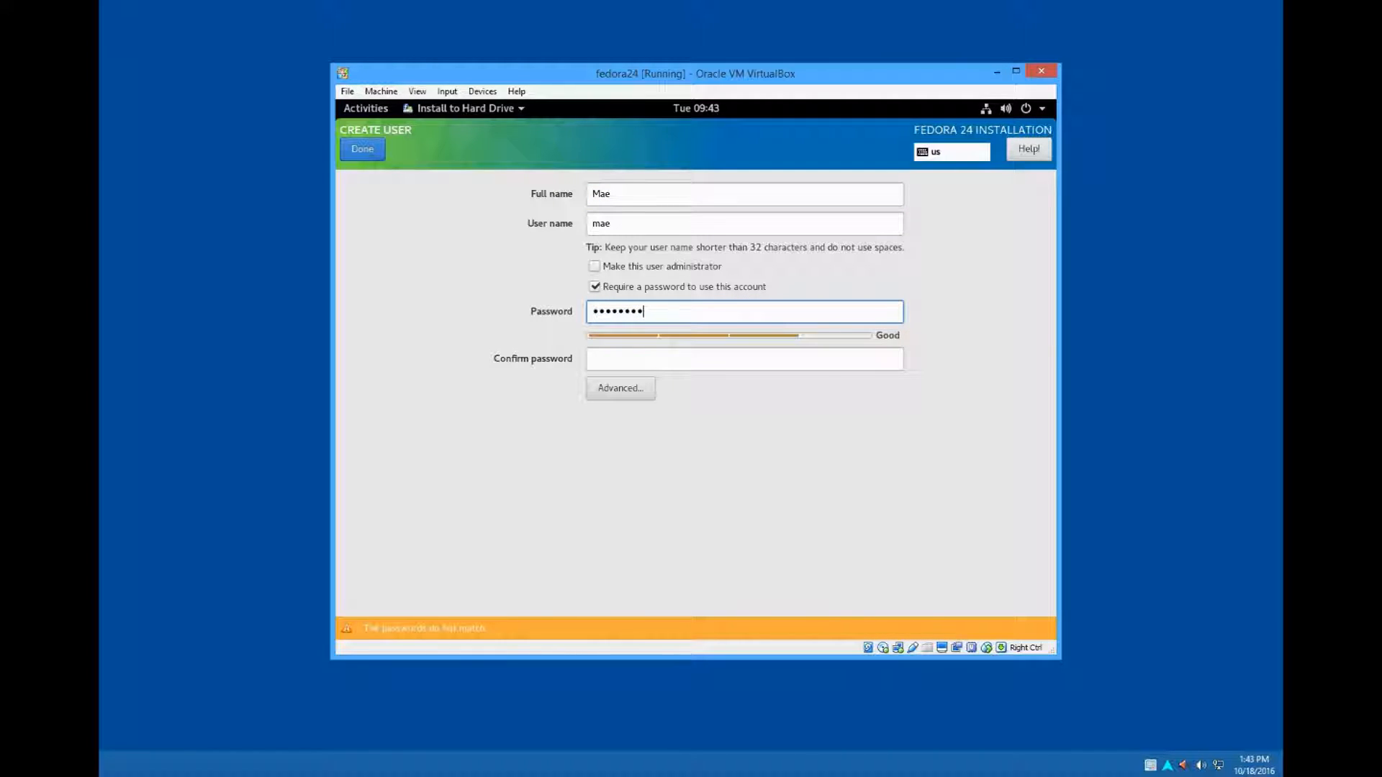
key("Tab")
type("p")
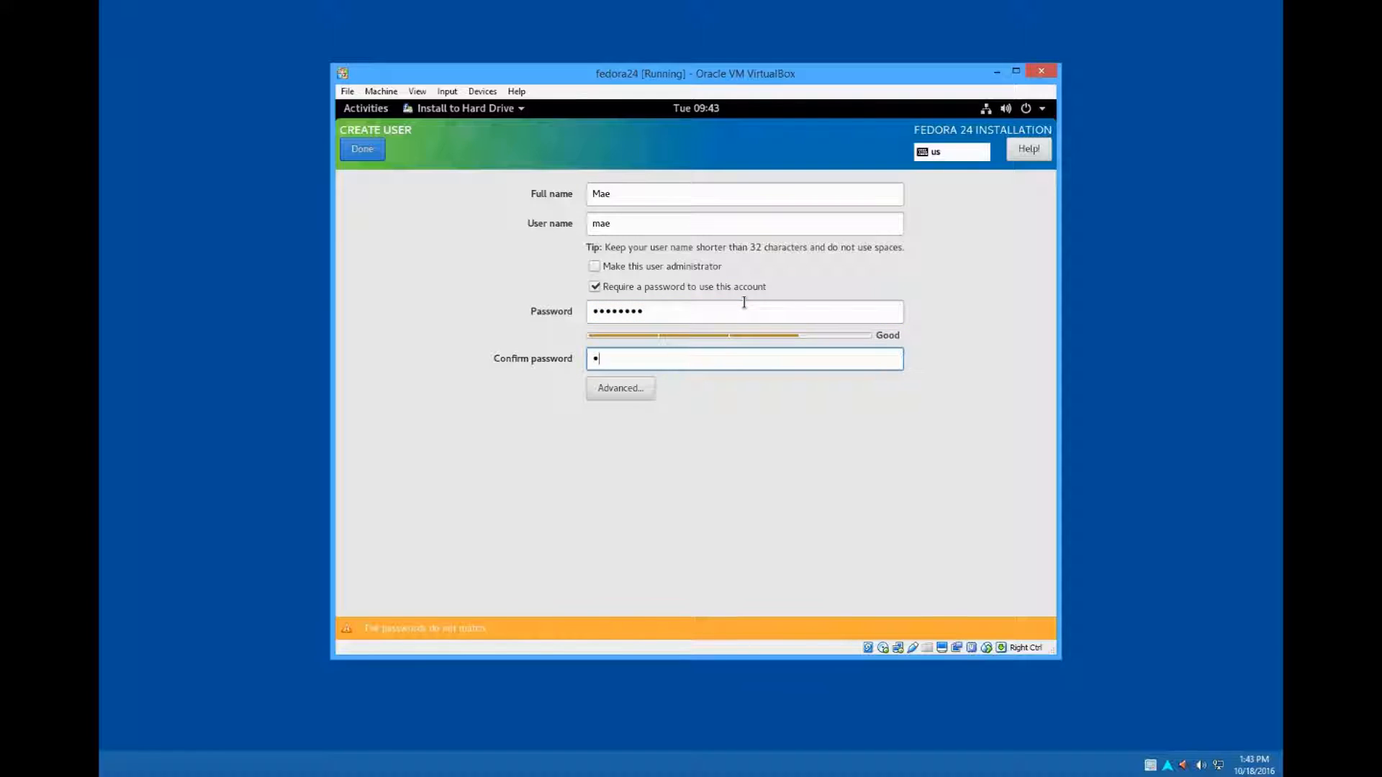
type("assword")
left_click(362, 149)
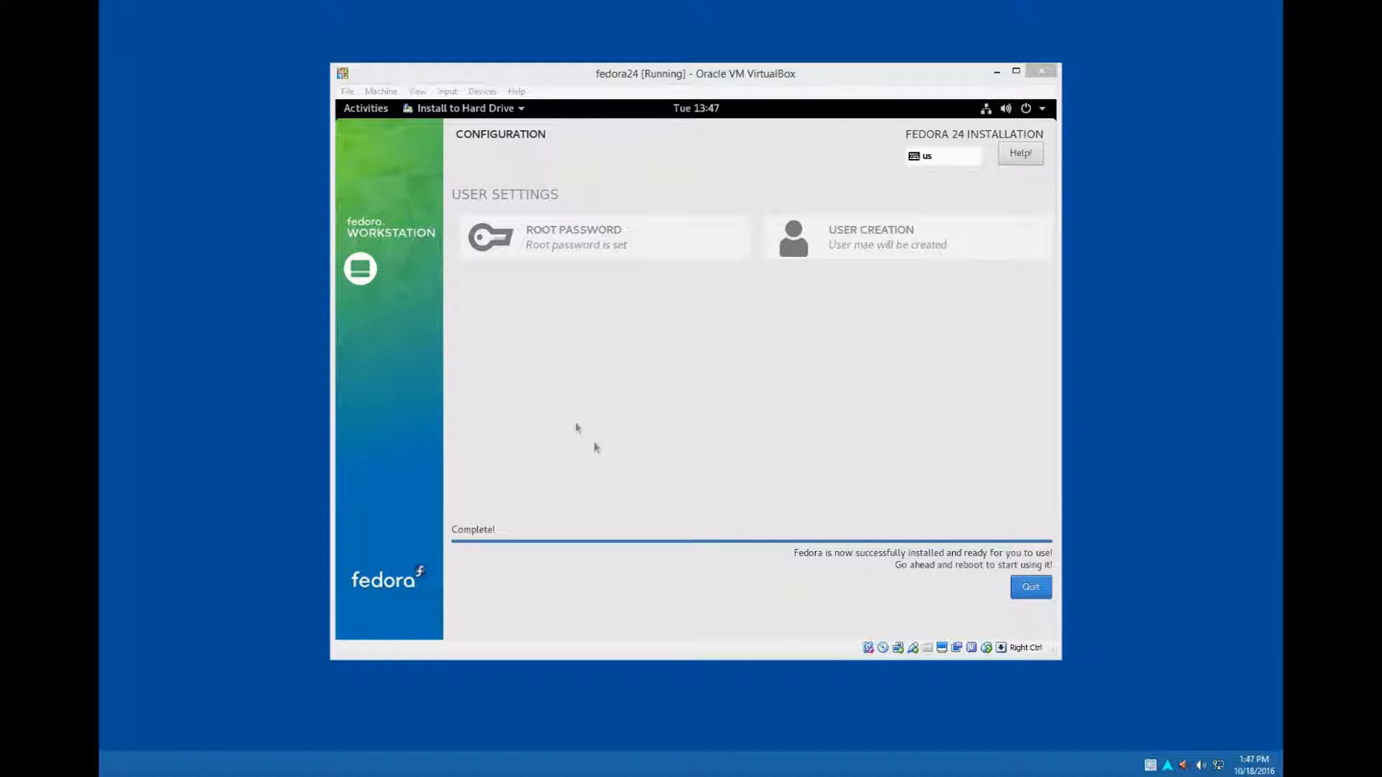
- Quit the completed Fedora installer and reset the fedora24 virtual machine
left_click(1030, 590)
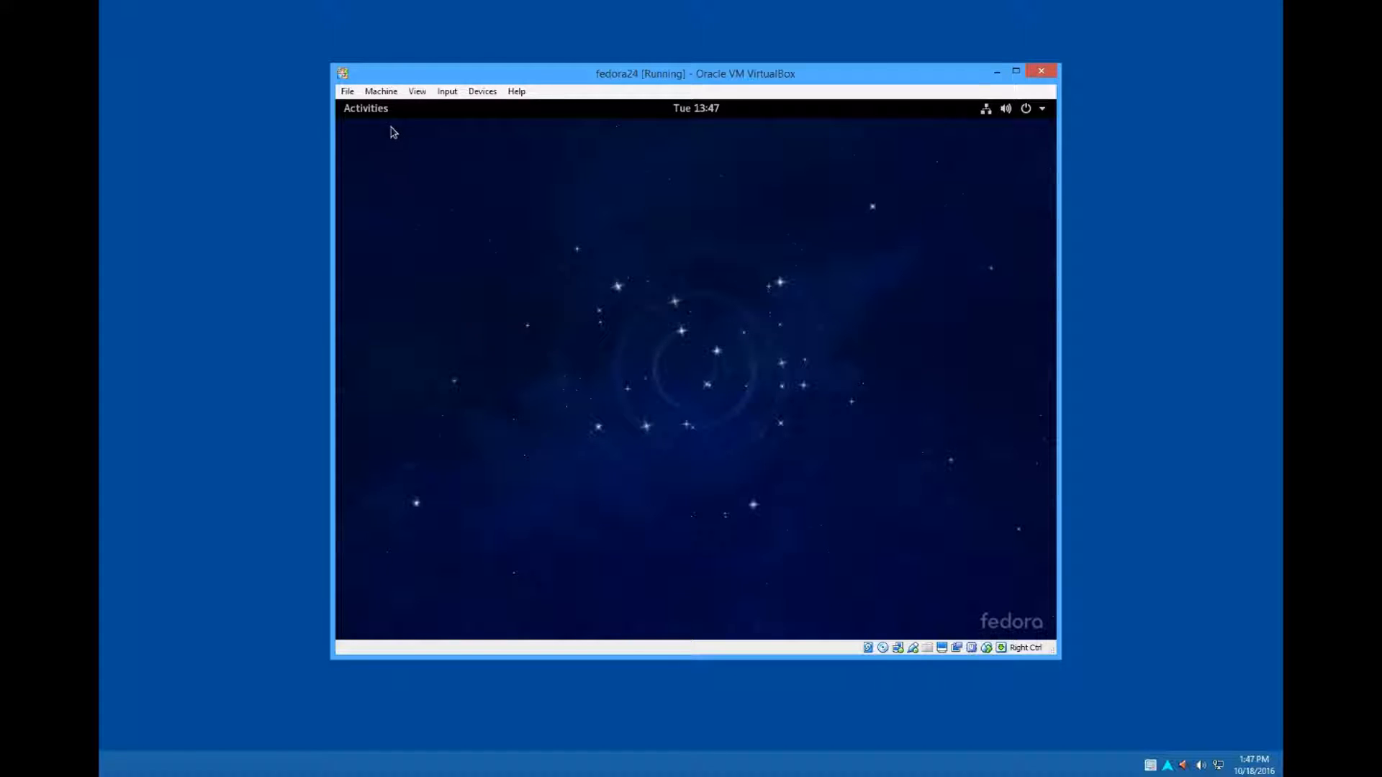
left_click(382, 98)
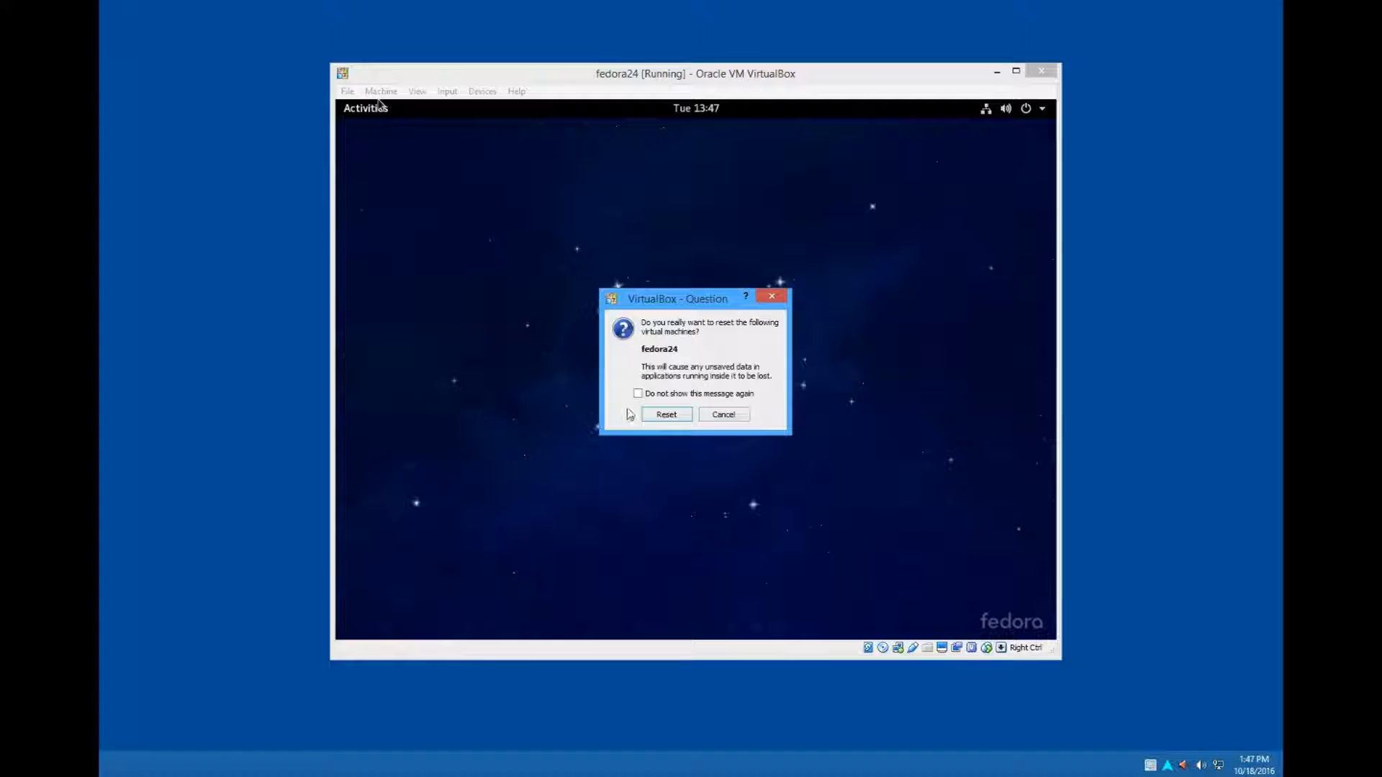
left_click(665, 415)
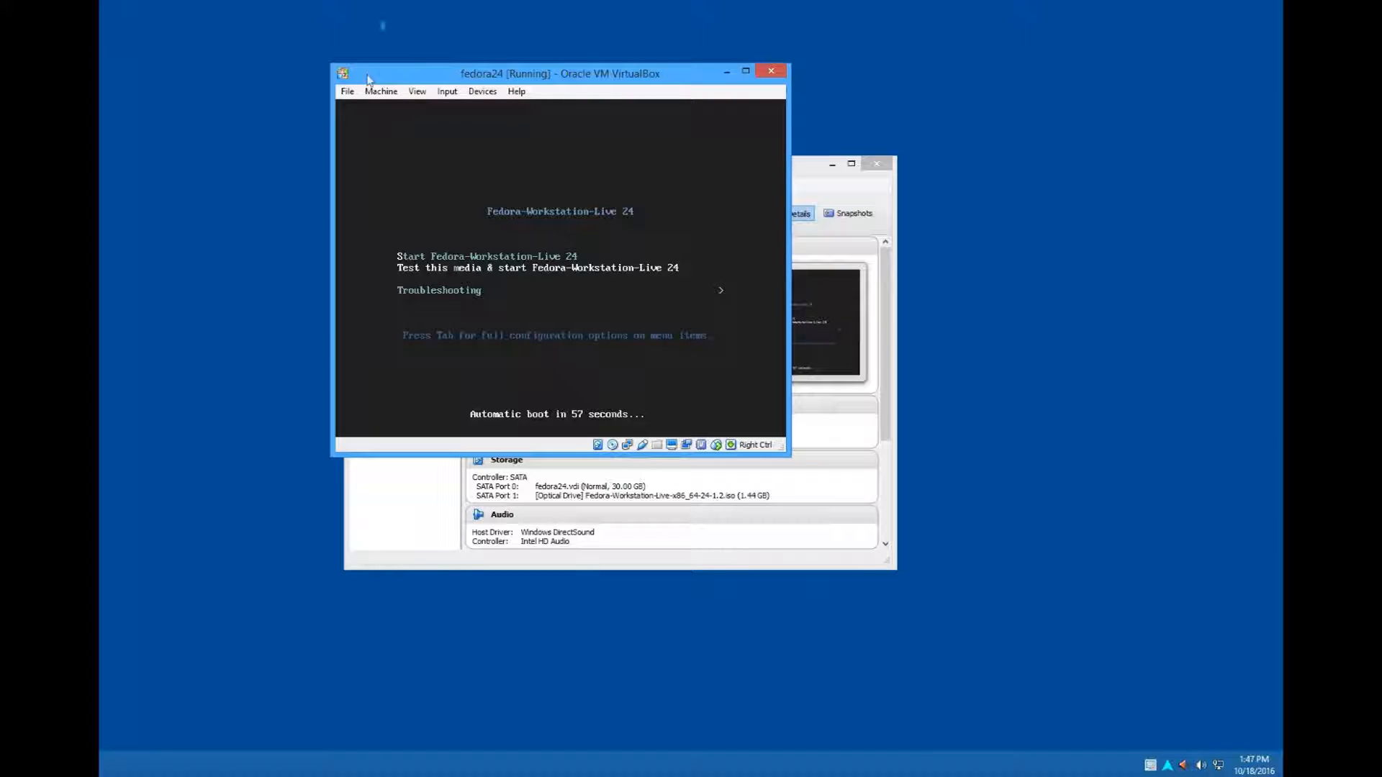
- Remove the Fedora-Workstation-Live-x86_64-24-1.2.iso disk from the virtual machine's optical drive
left_click(481, 92)
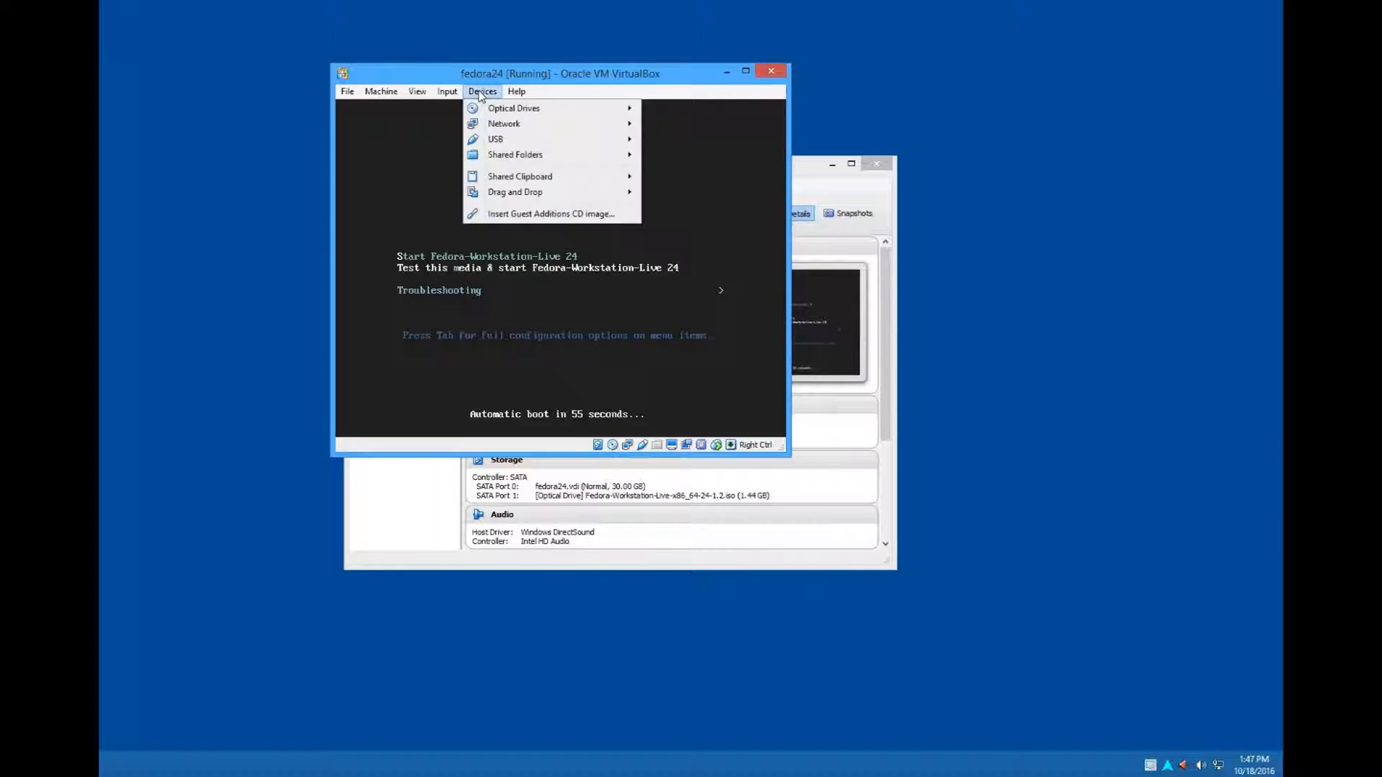
mouse_move(503, 109)
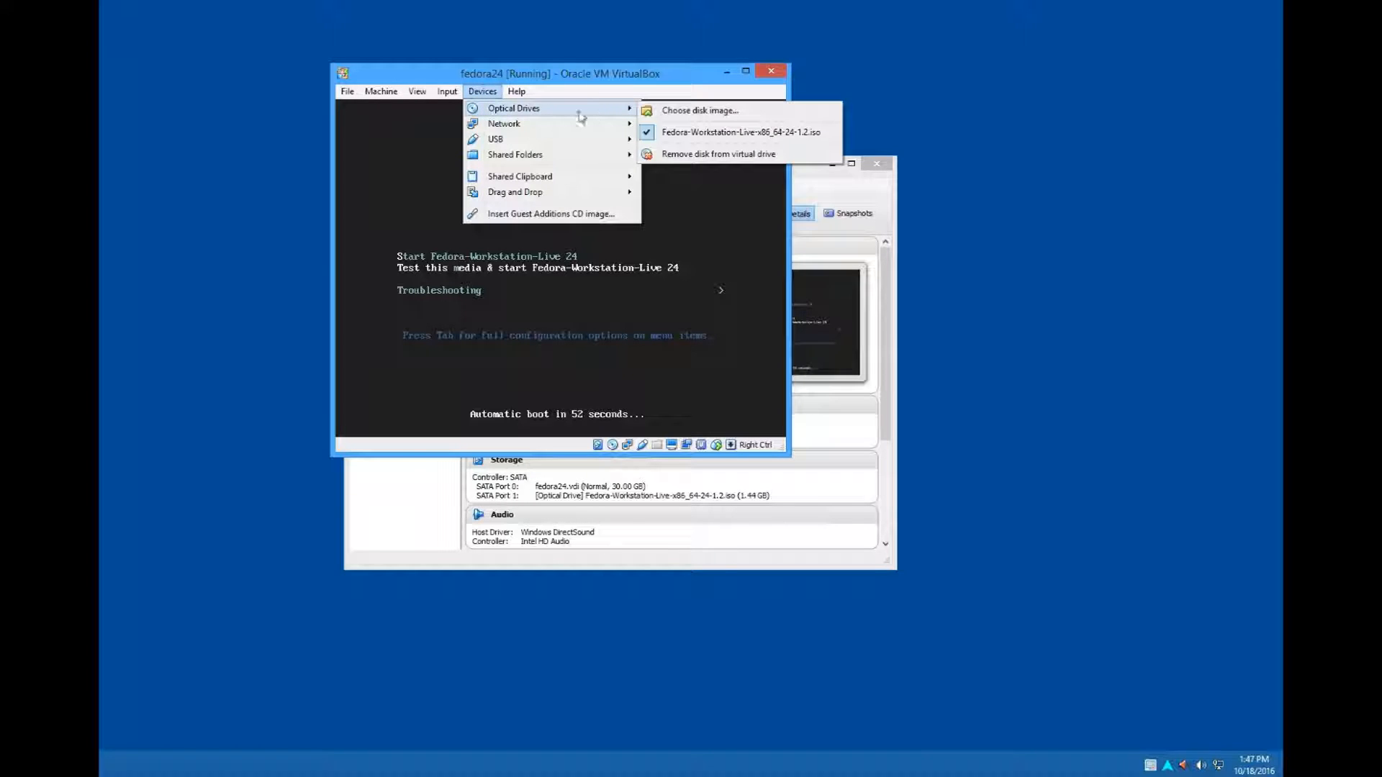
left_click(713, 155)
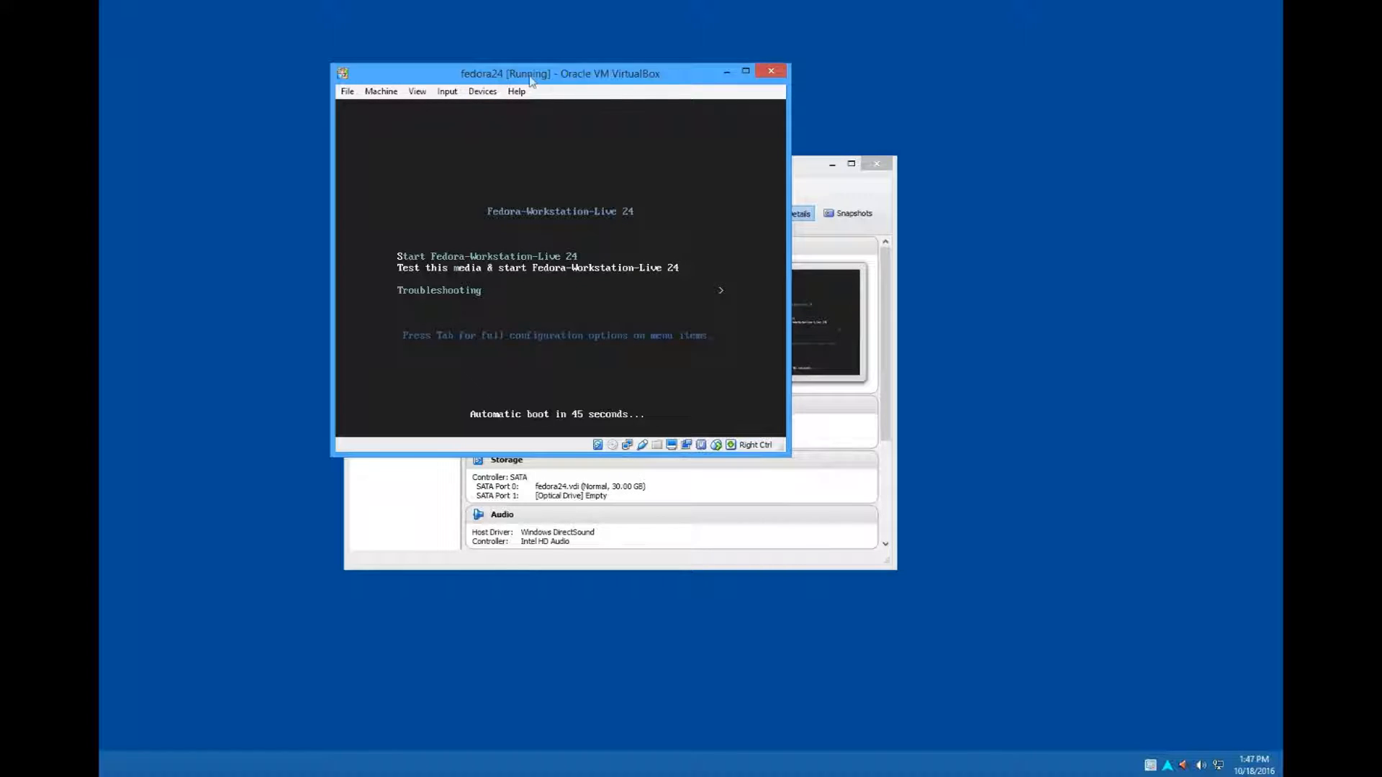
- Reset the virtual machine again and boot the installed Fedora (4.5.5-300.fc24.x86_64) 24 (Workstation Edition) entry
left_click(389, 91)
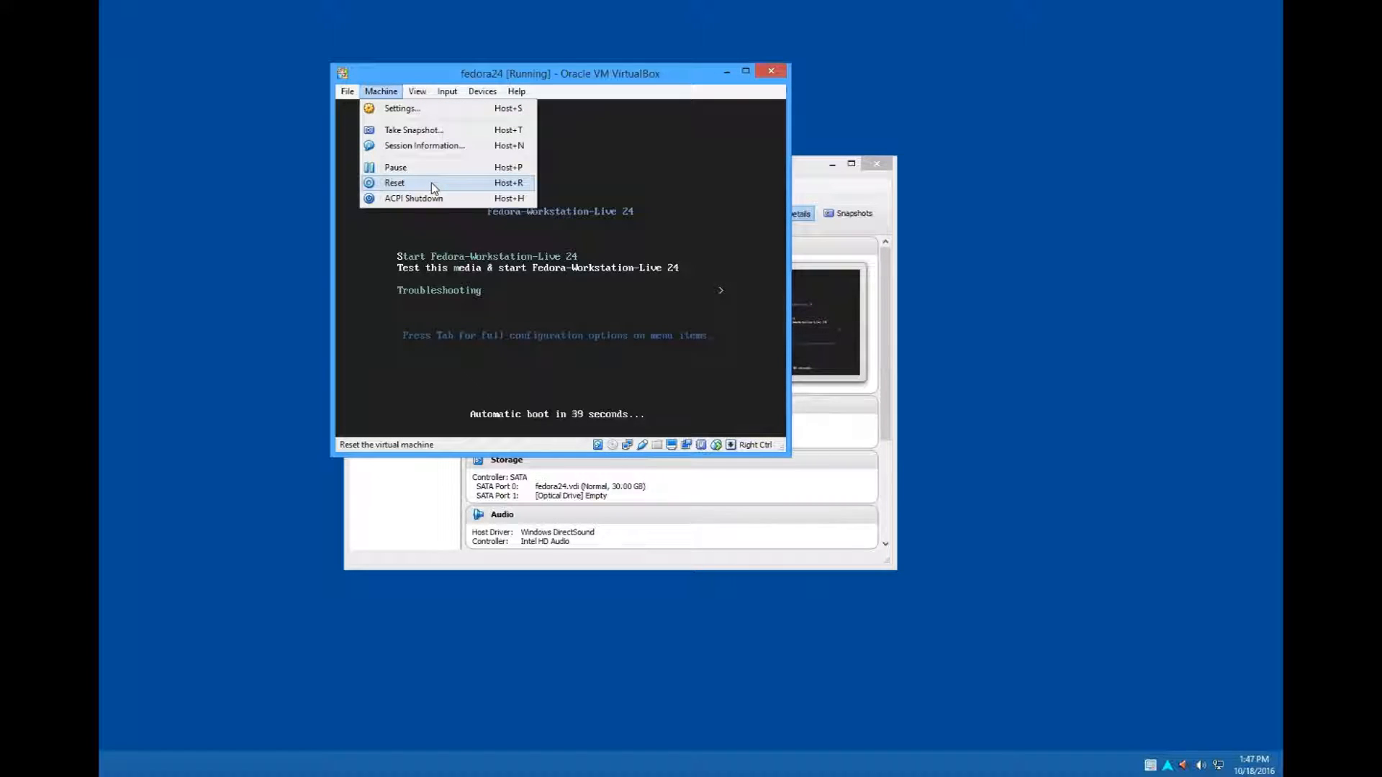
left_click(434, 189)
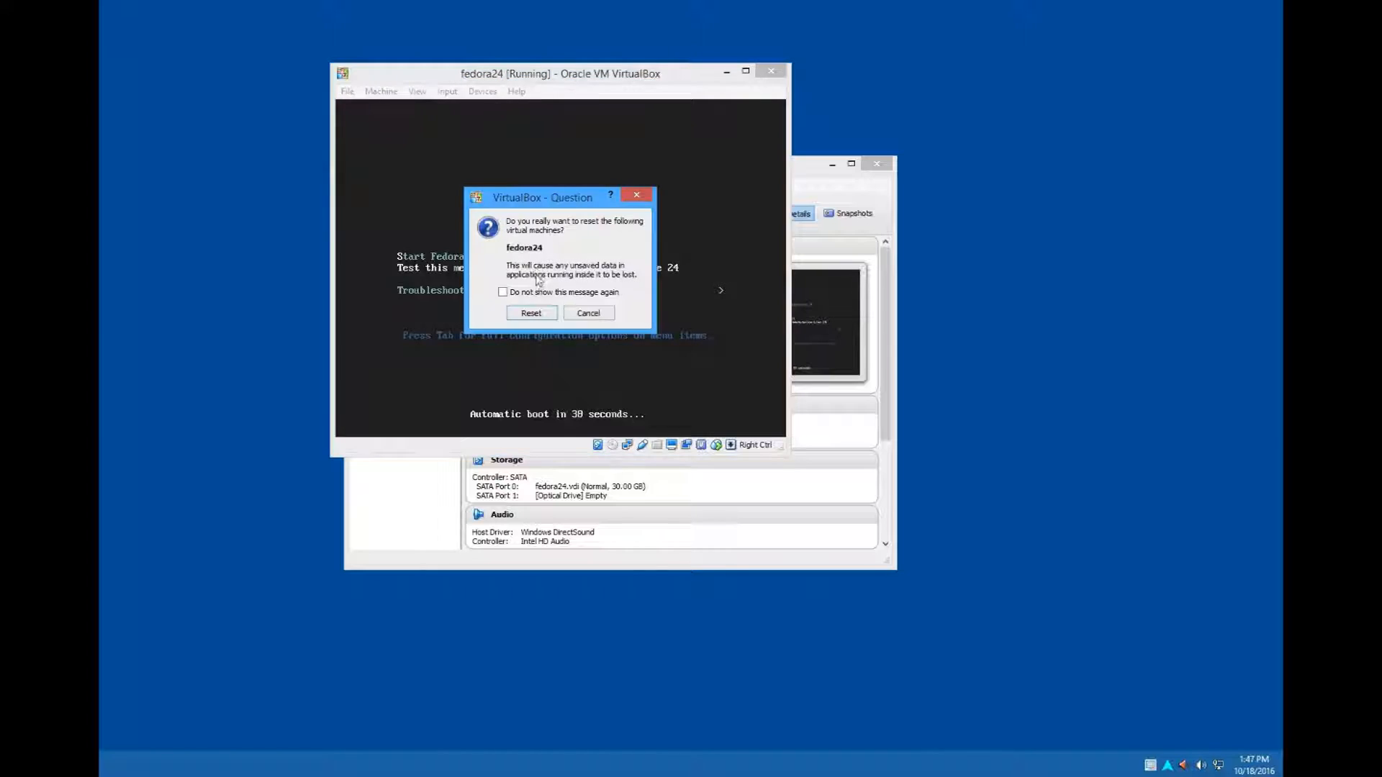
left_click(532, 313)
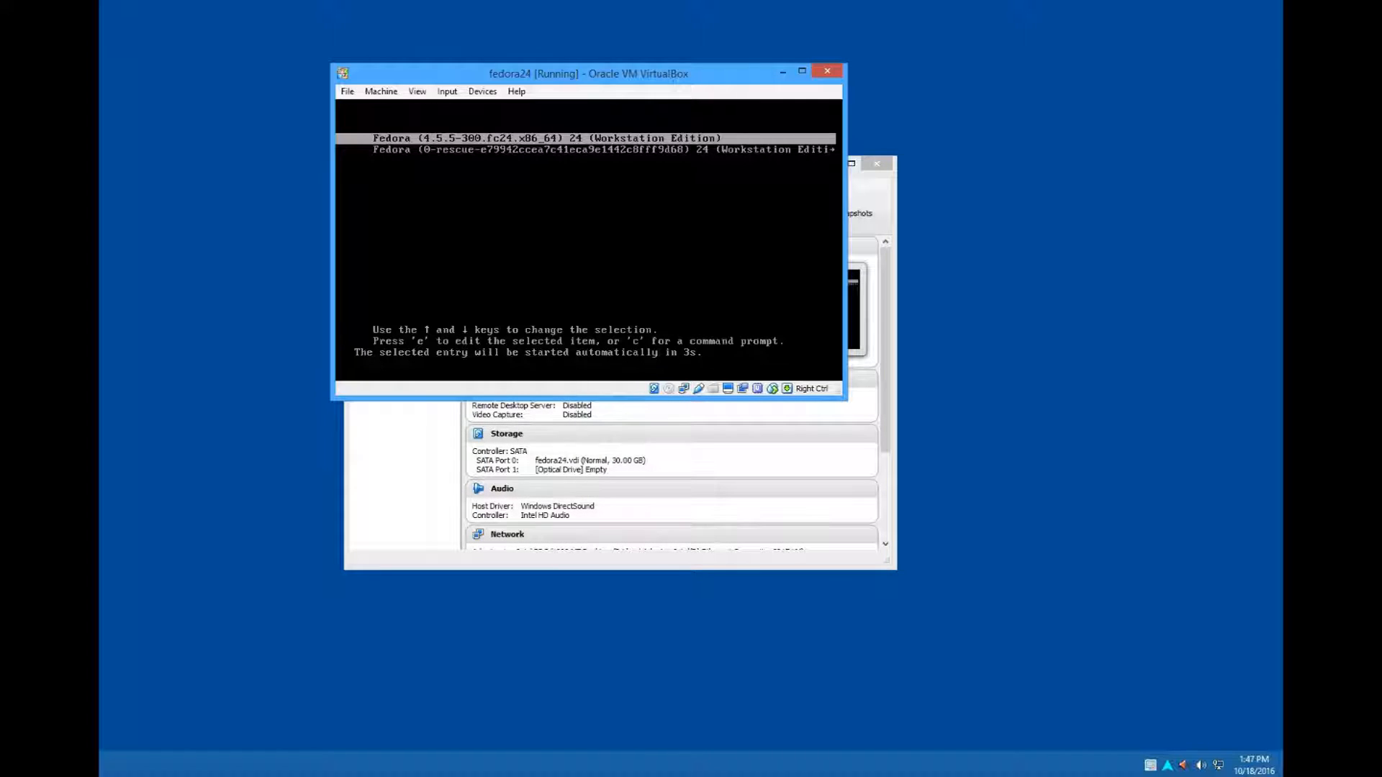
key("Down")
key("Up")
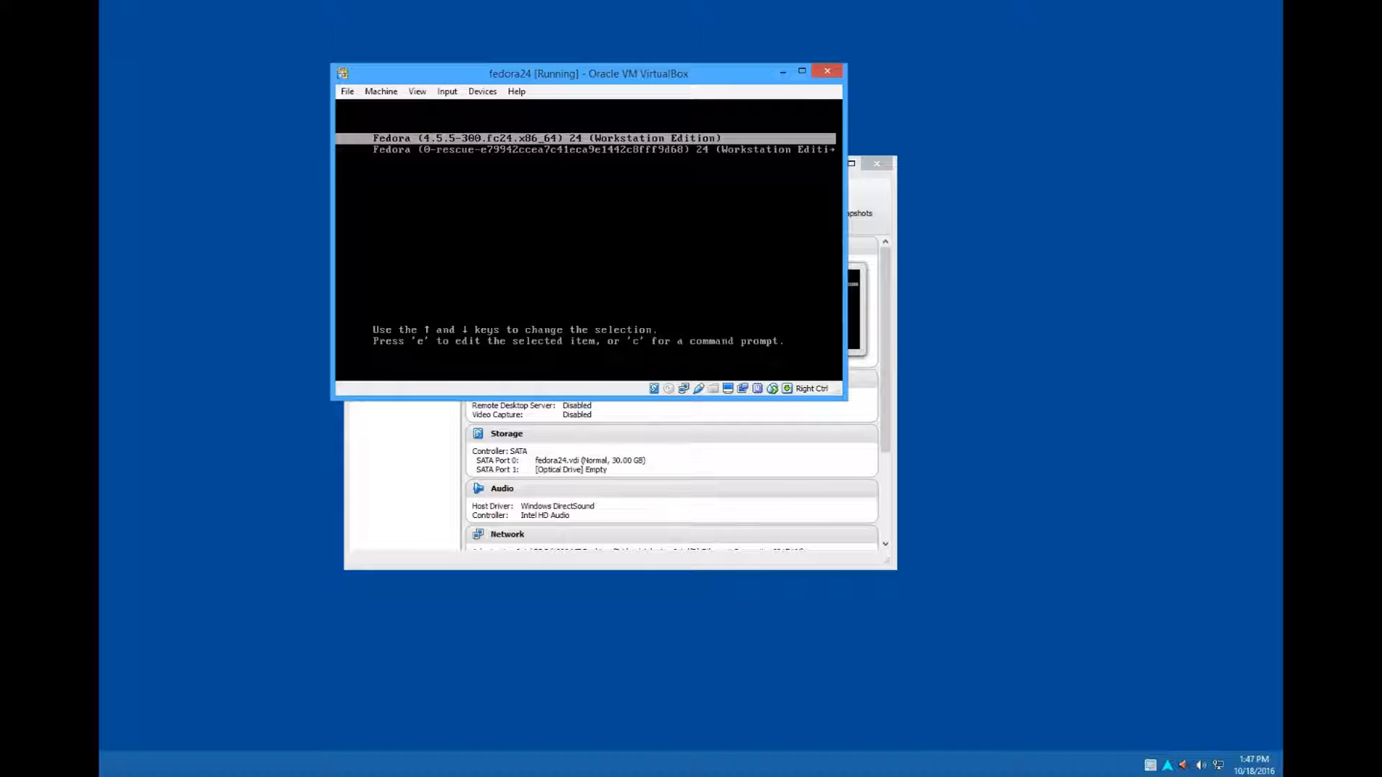
key("Return")
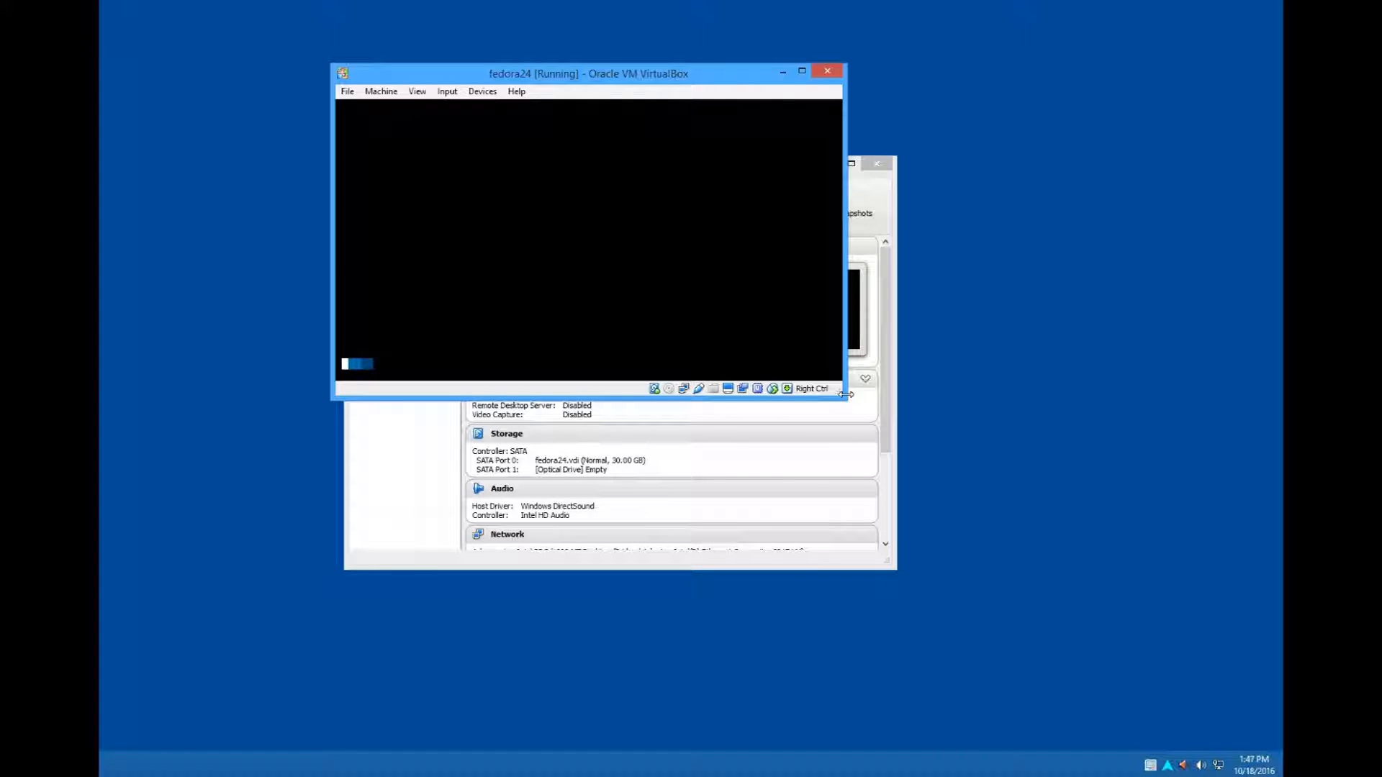
- Enlarge the virtual machine window in width and height until the whole Fedora login screen fits
left_click_drag(866, 394, 939, 385)
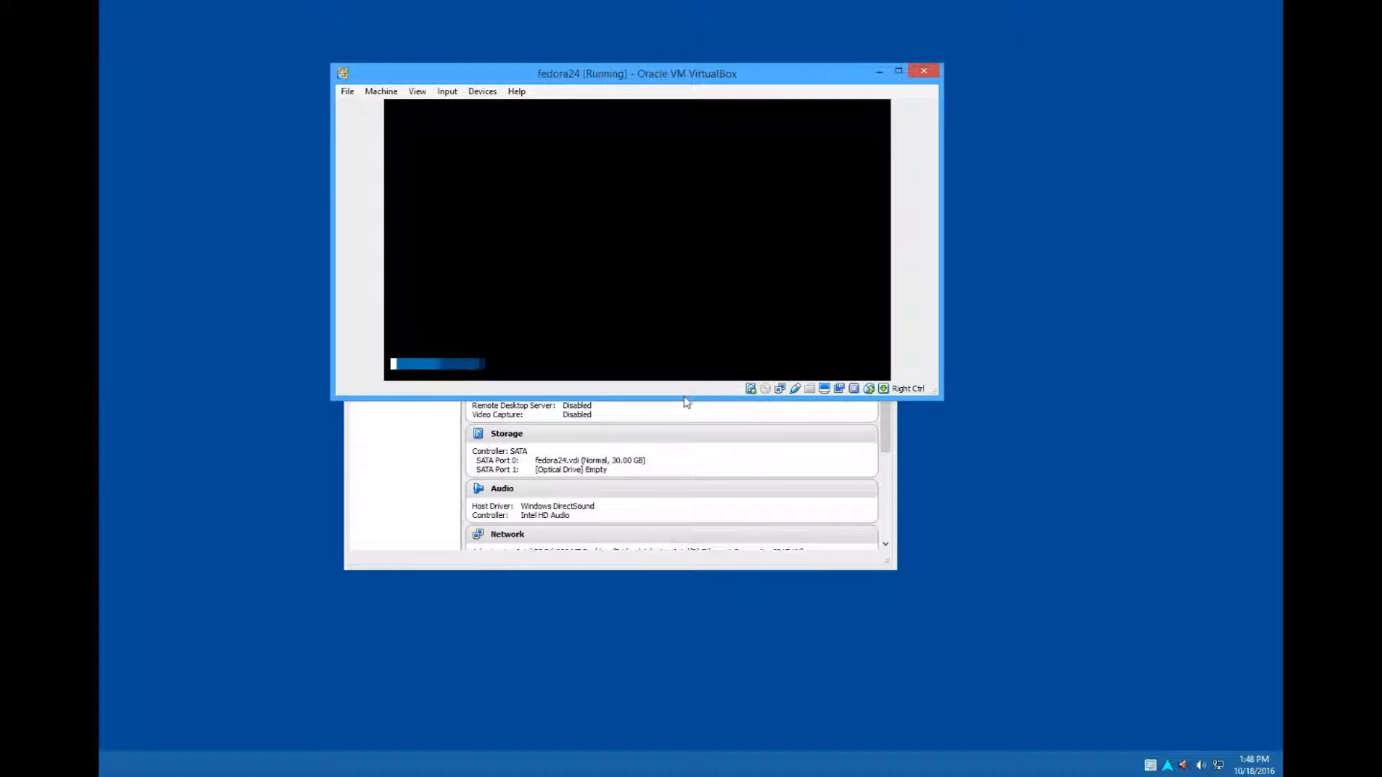
left_click_drag(682, 396, 695, 548)
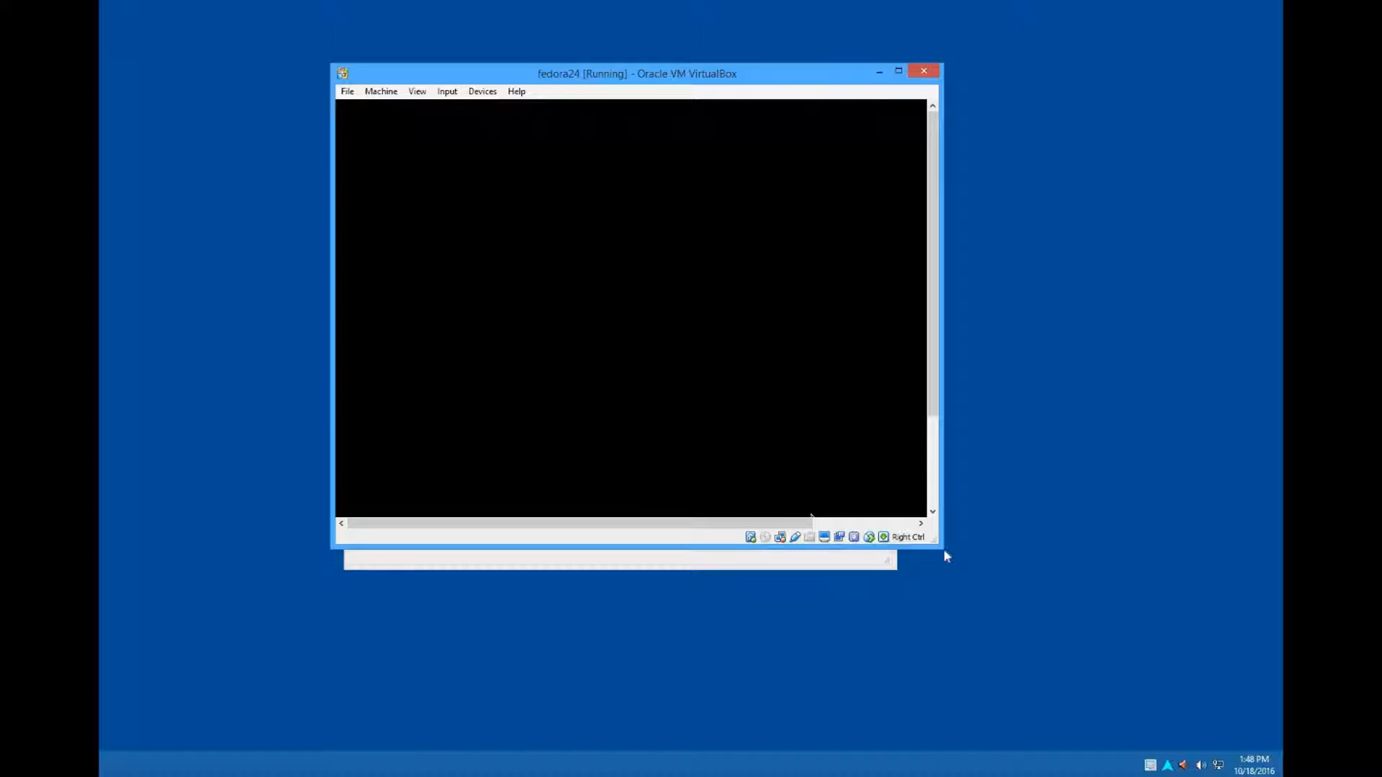
left_click_drag(961, 570, 1053, 636)
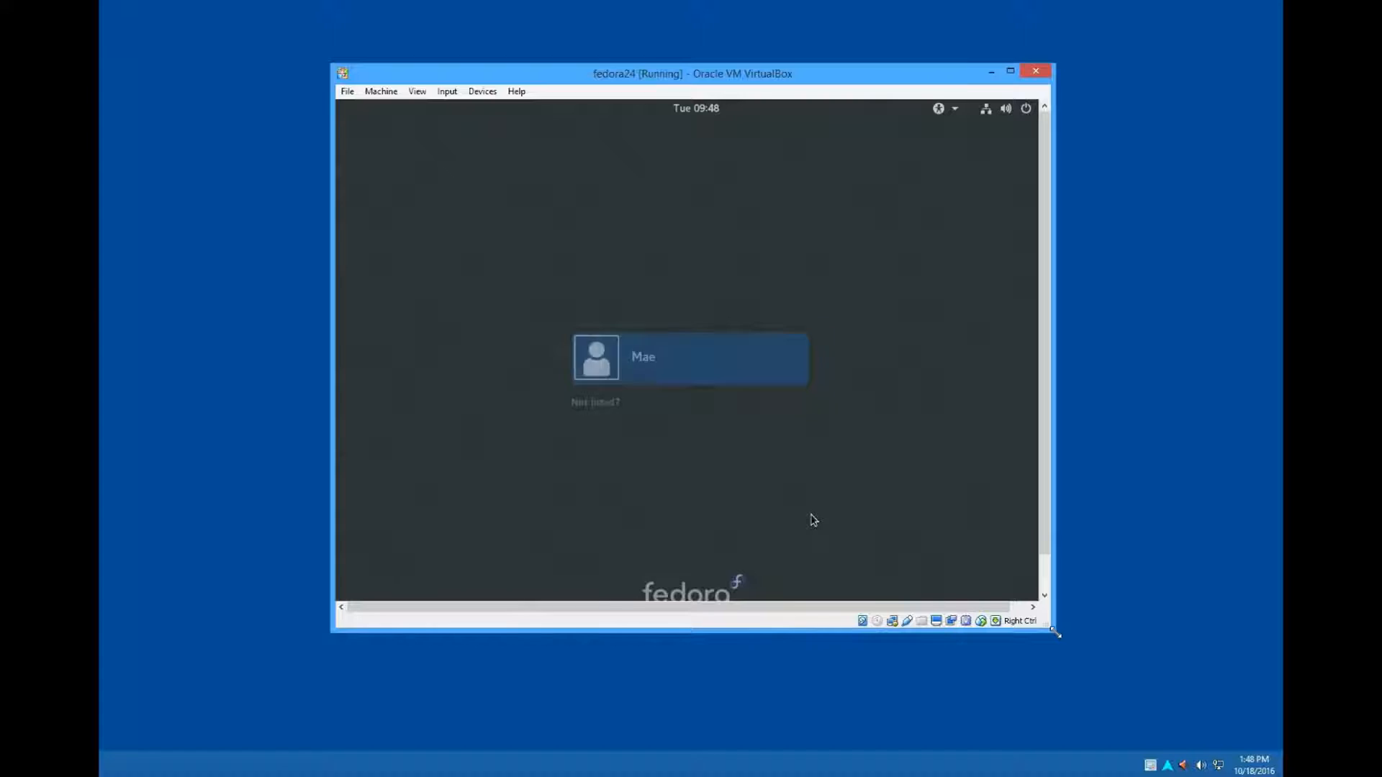
left_click_drag(1039, 689, 1097, 705)
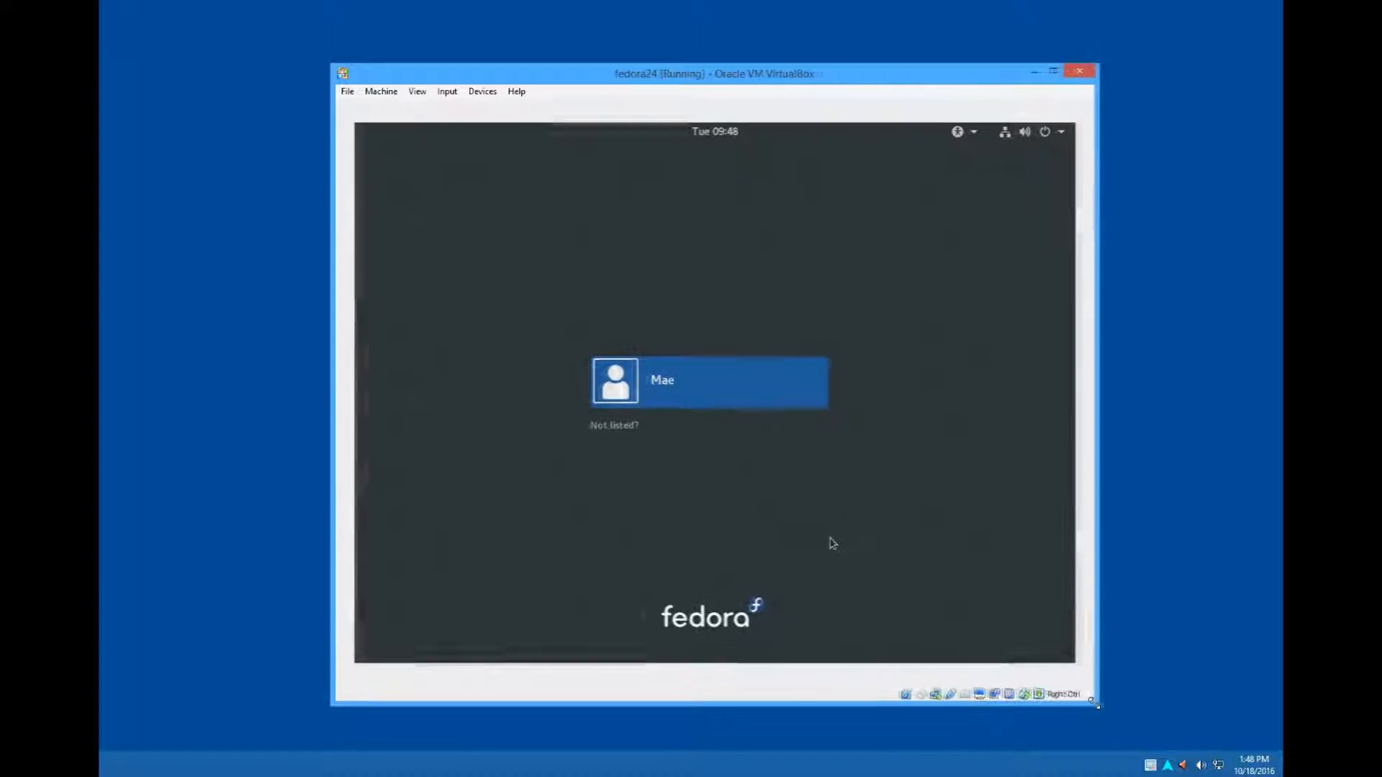
- Sign in to the created user account on the Fedora login screen with its account password
left_click(712, 386)
type("•")
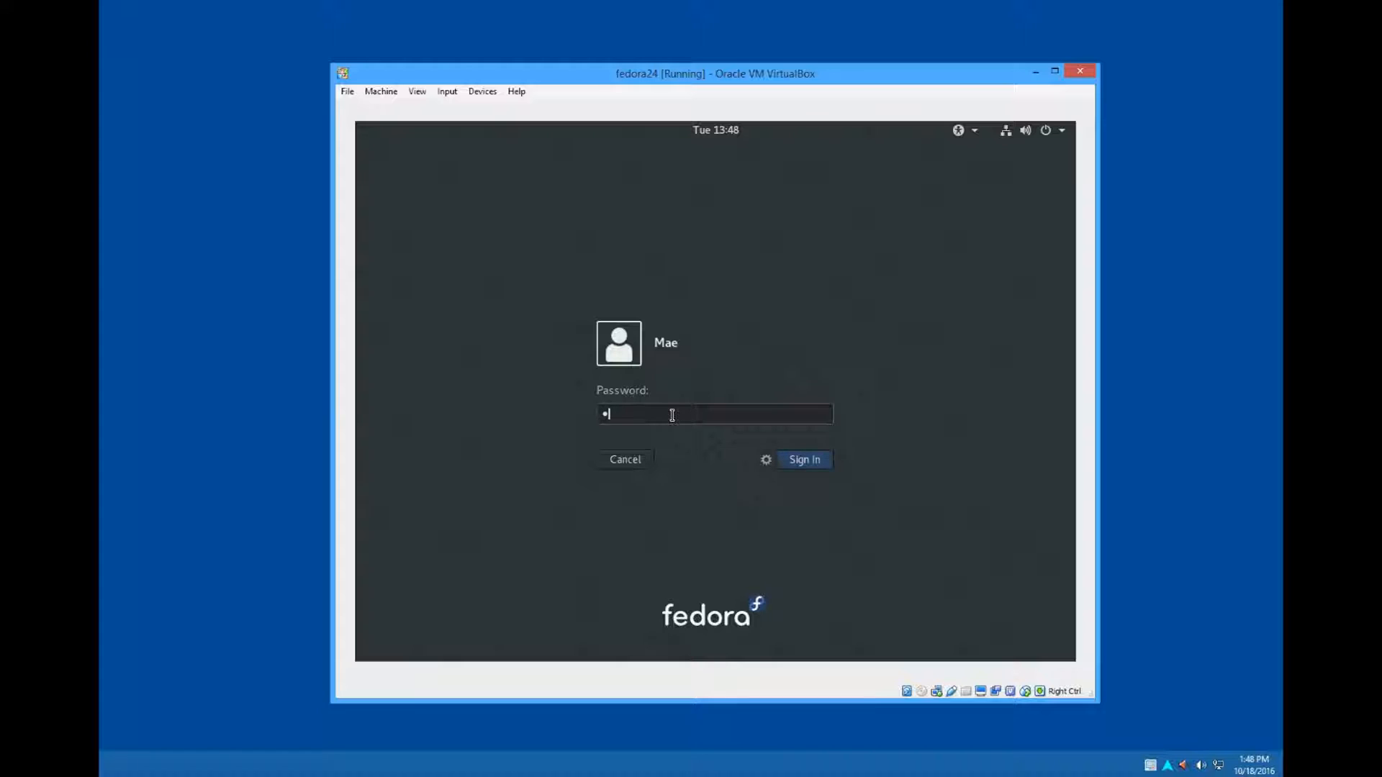
type("•••••••")
key("Return")
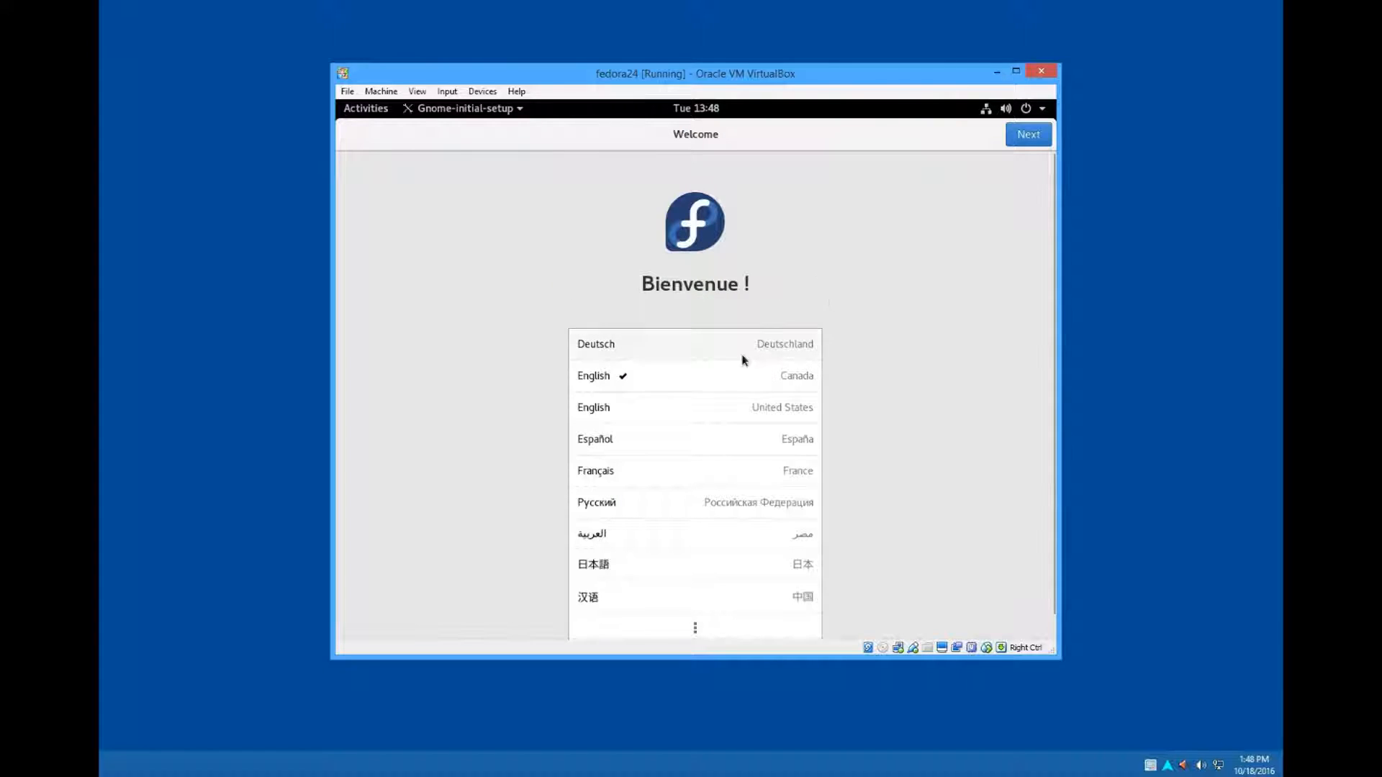
- Complete the initial setup with English (Canada) and the English (US) keyboard, skipping online accounts, and close the Getting Started help
left_click(724, 375)
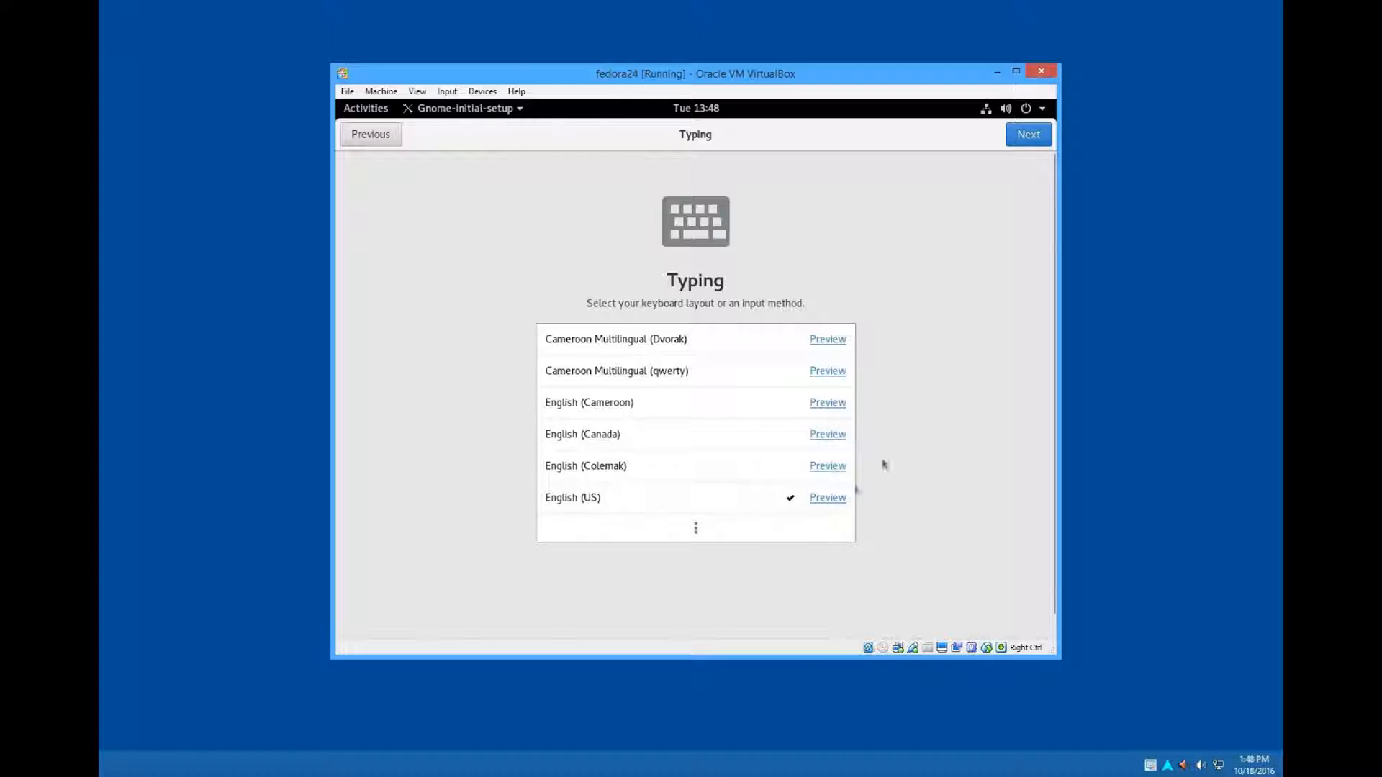
left_click(1017, 133)
left_click(1019, 135)
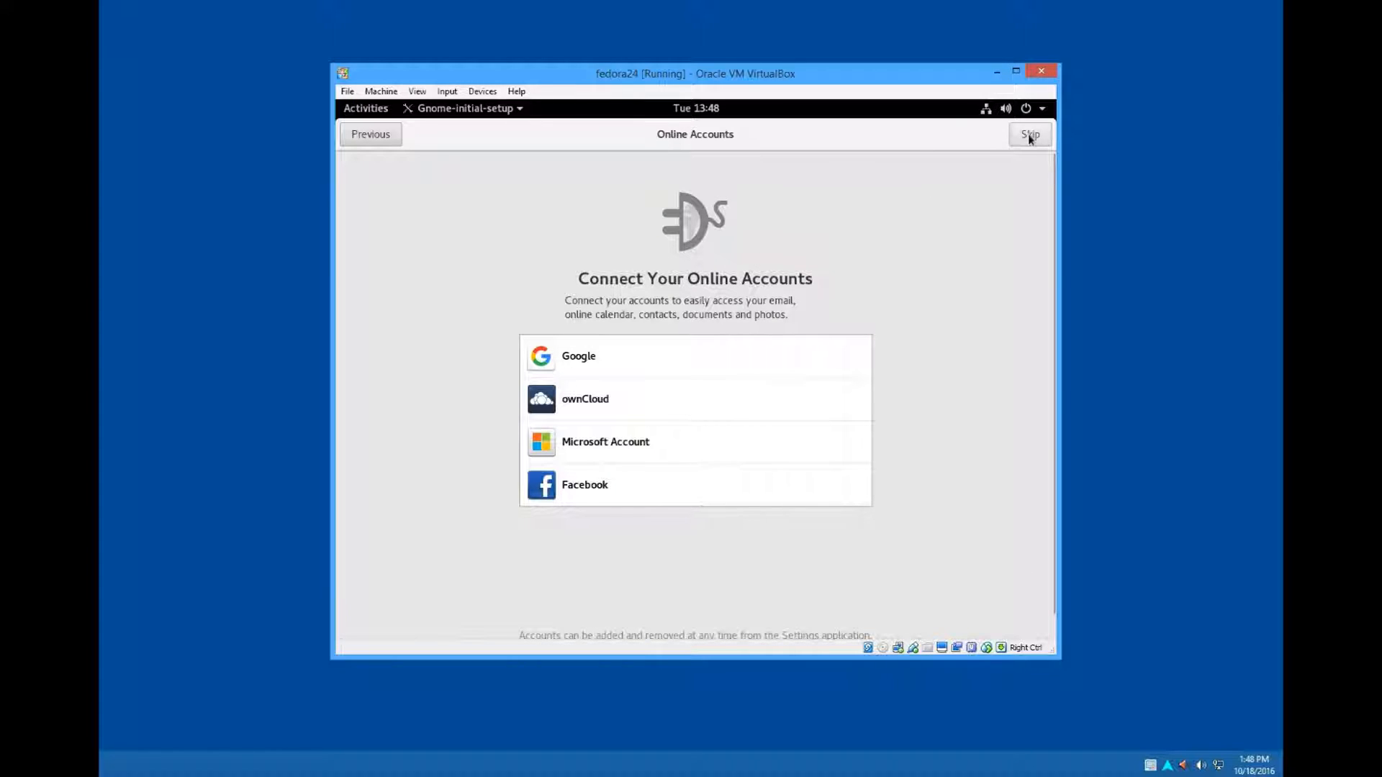
left_click(1028, 134)
left_click(732, 465)
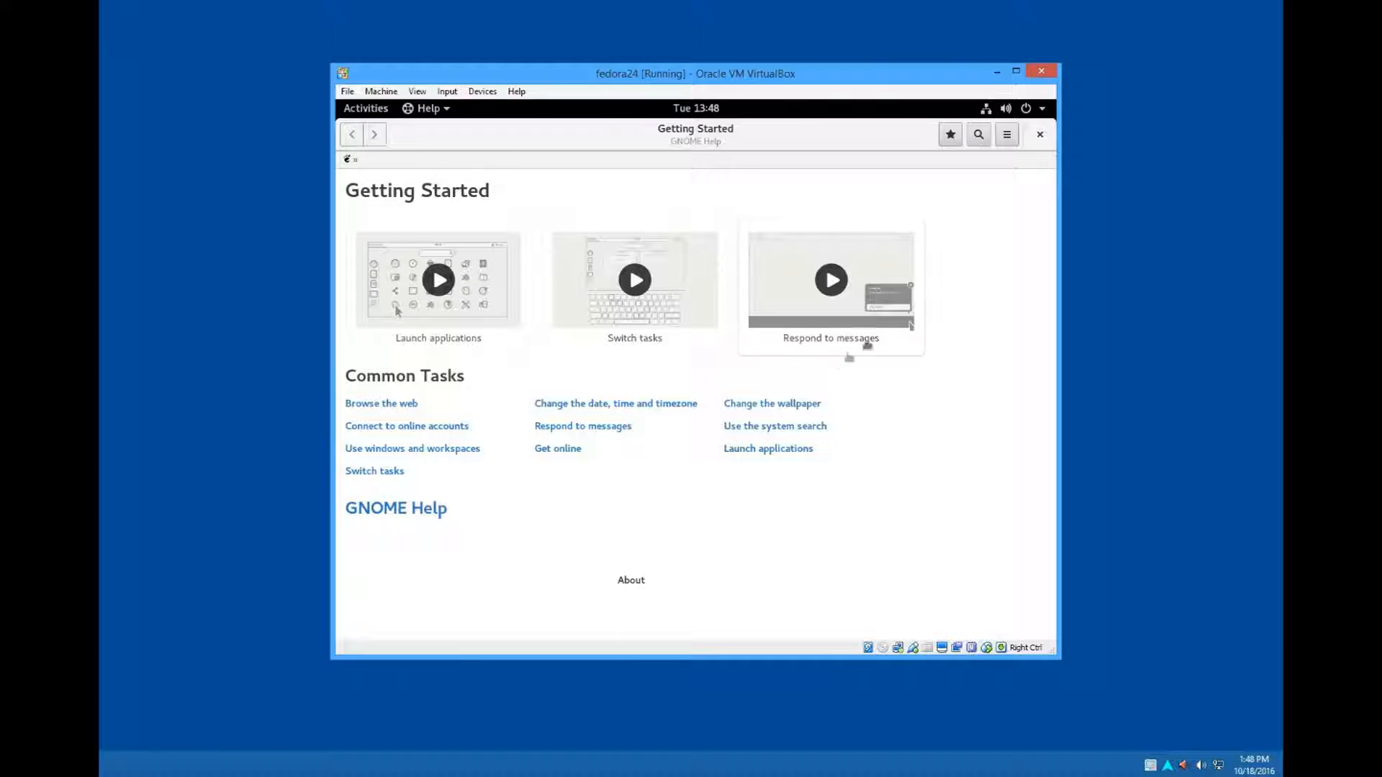
left_click(1039, 134)
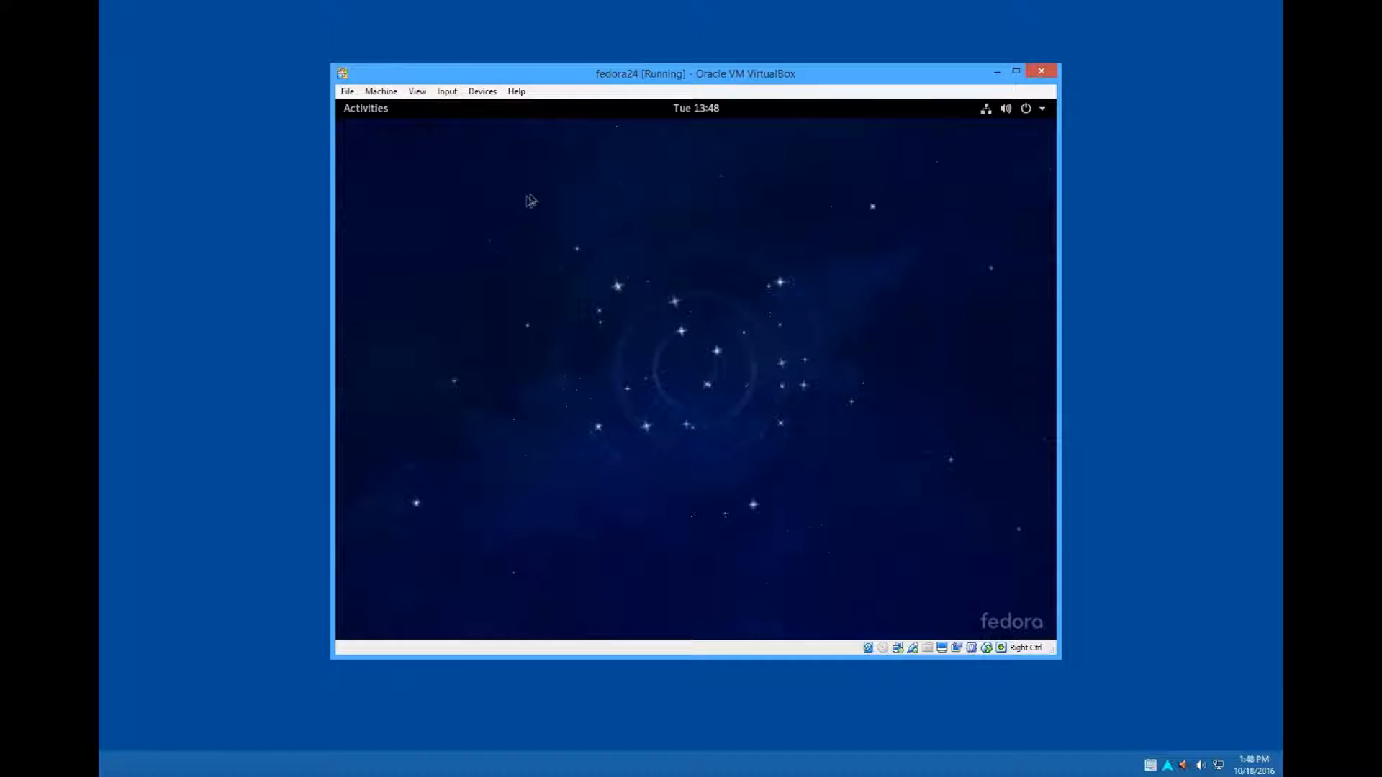
- Open Firefox in the installed system to check the Fedora Project start page, and close the browser
left_click(224, 52)
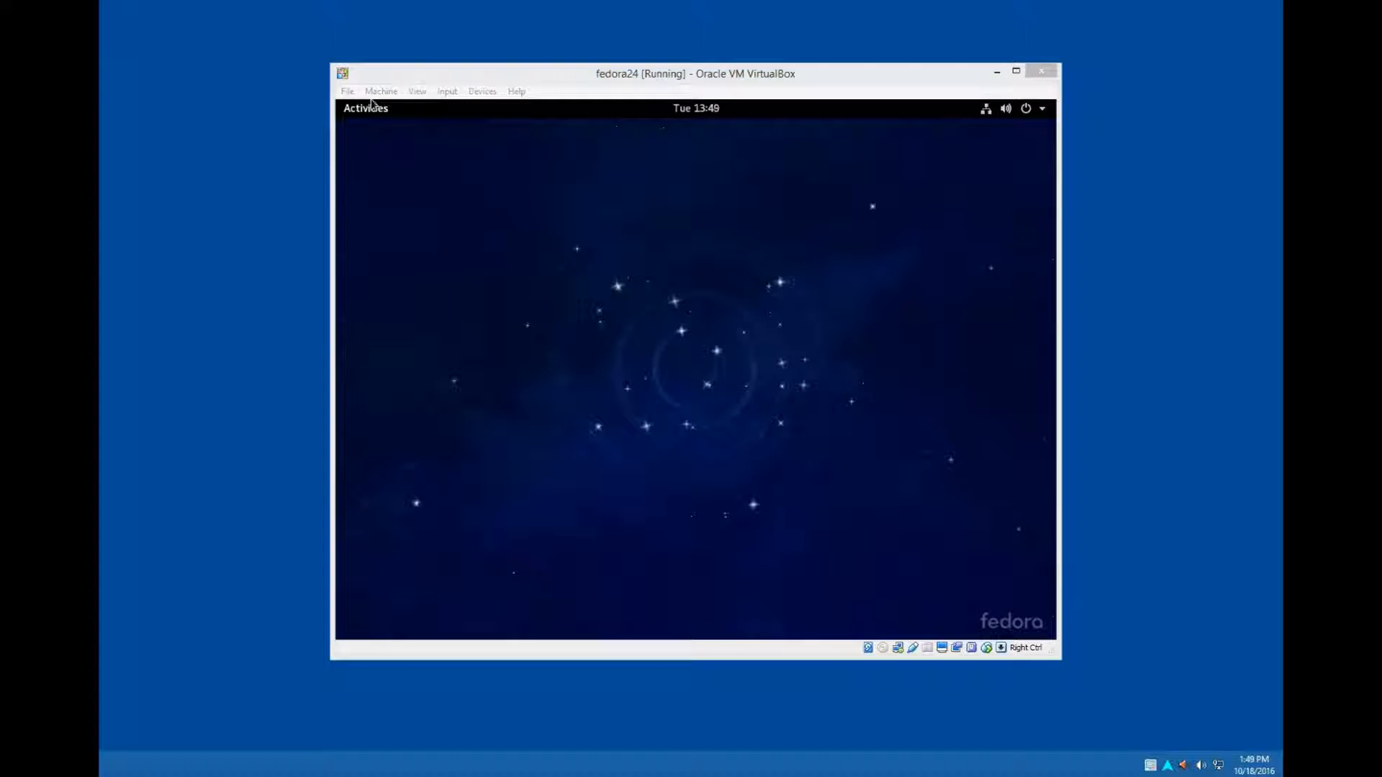
left_click(375, 114)
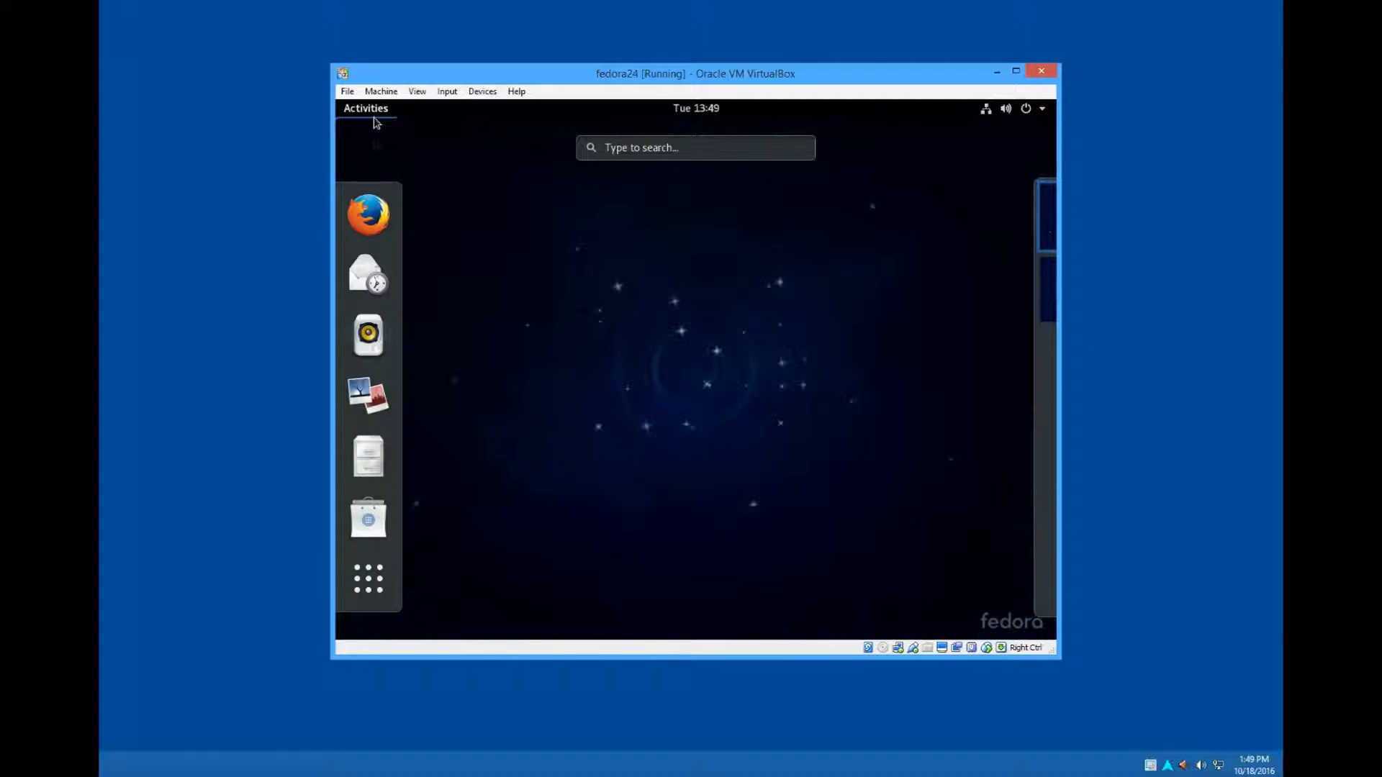
left_click(370, 214)
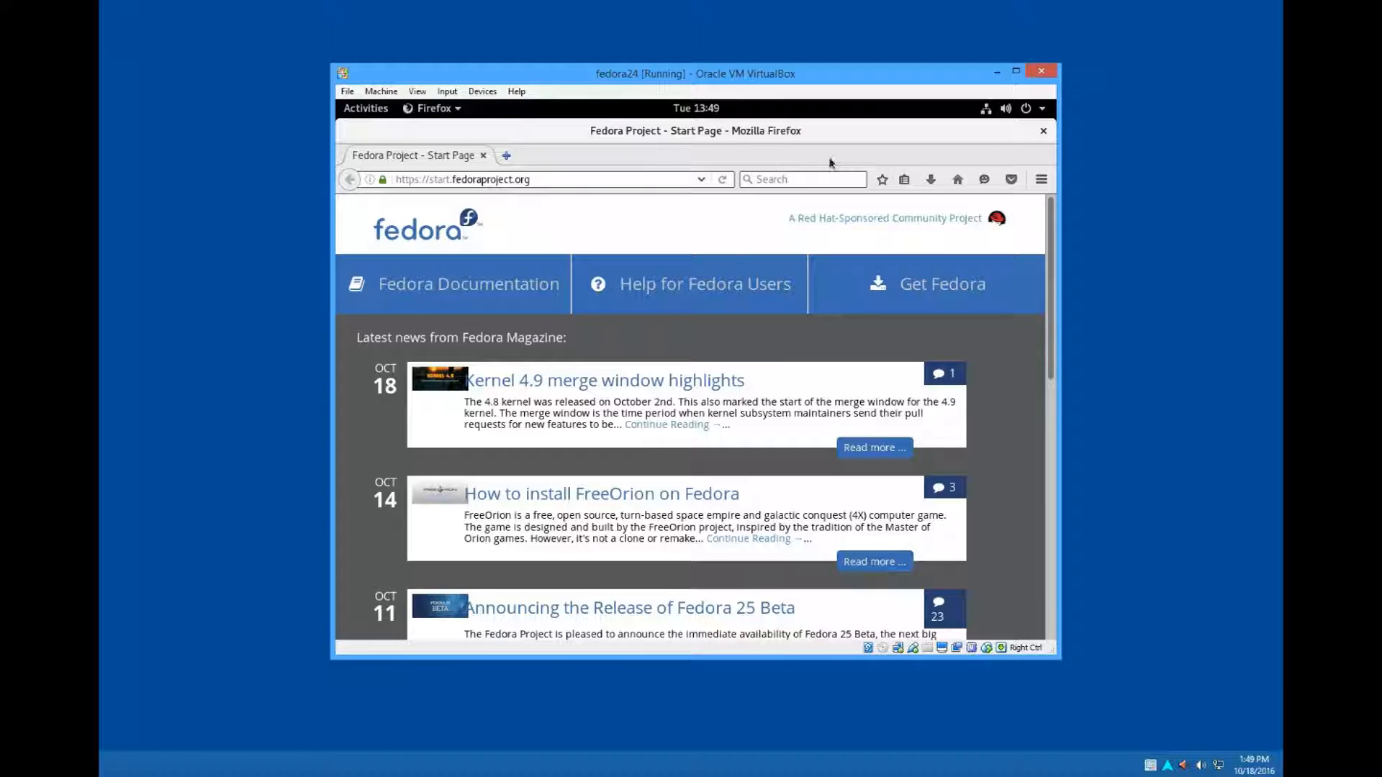
left_click(1043, 130)
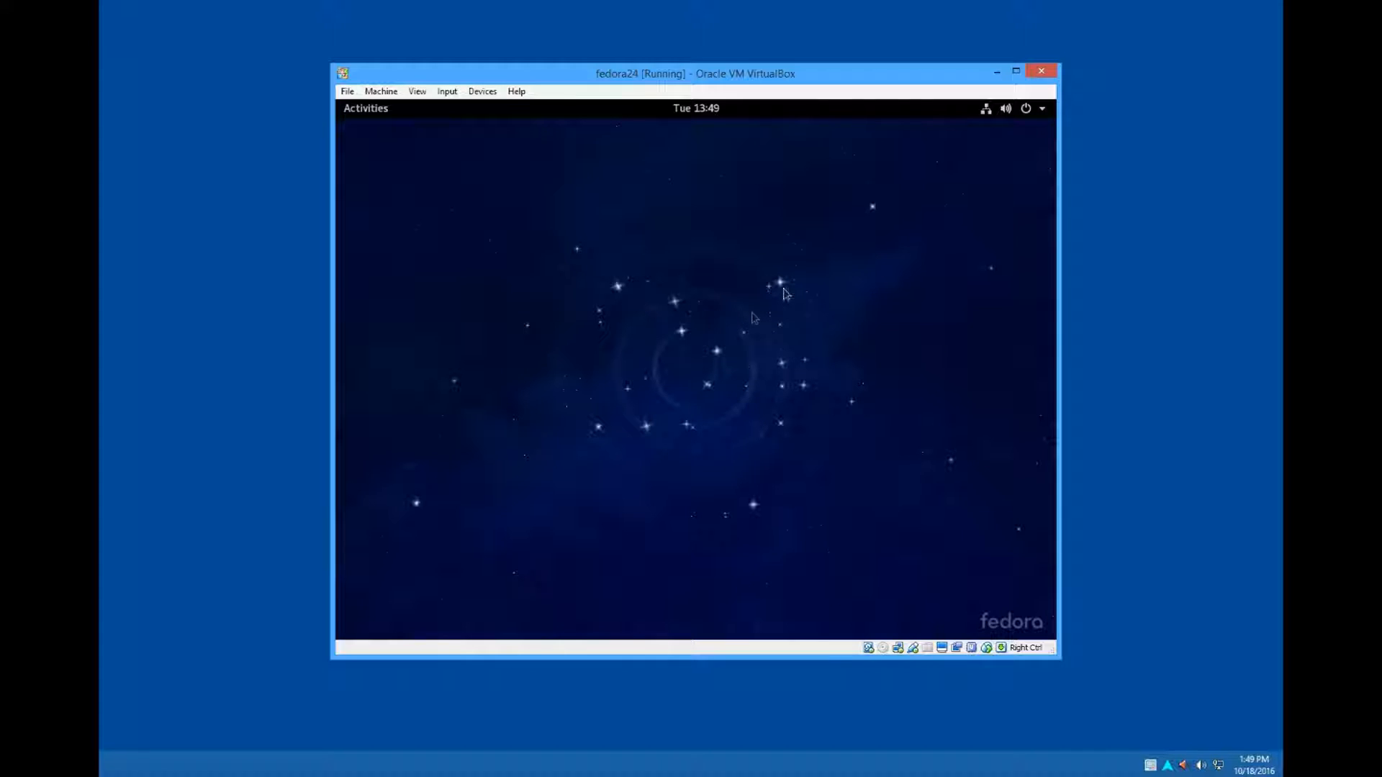
- Power off the installed Fedora system from within the guest desktop
left_click(1047, 113)
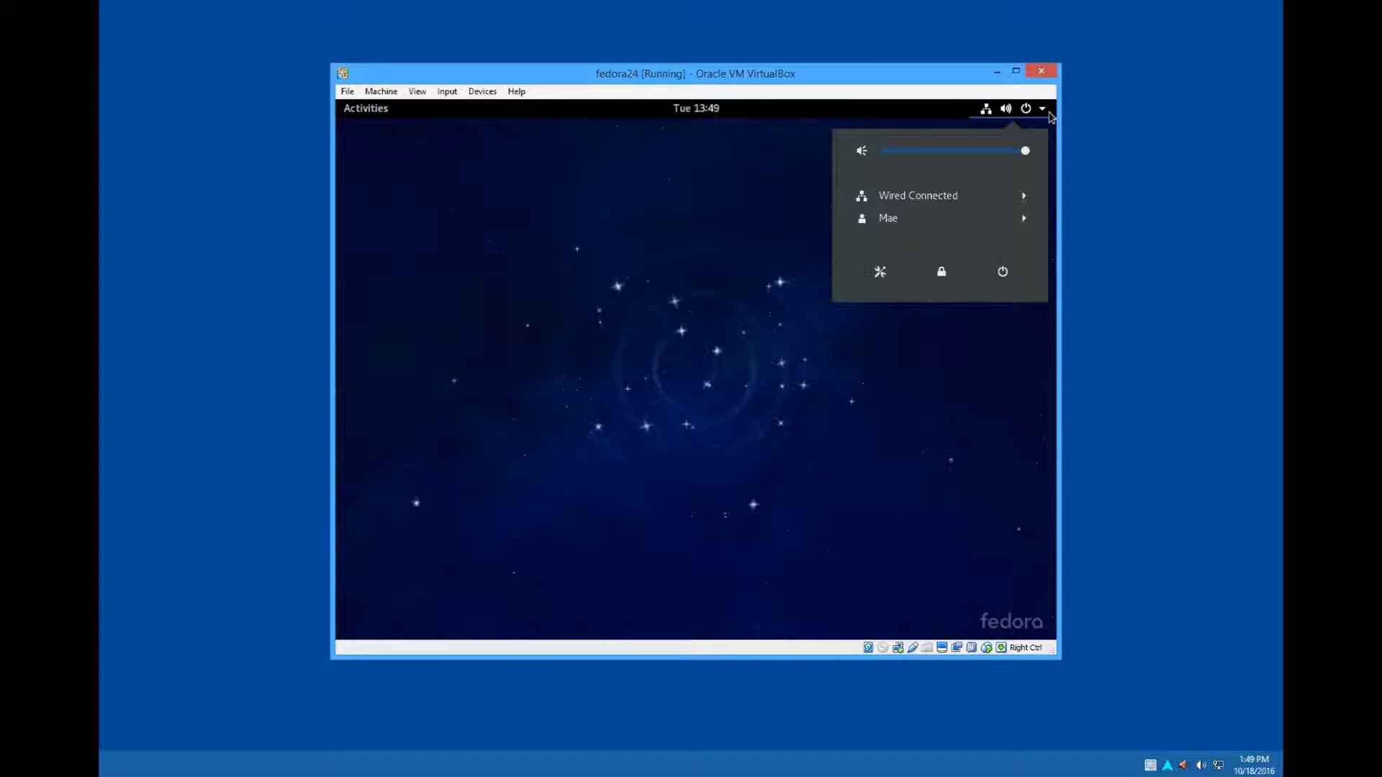
left_click(995, 269)
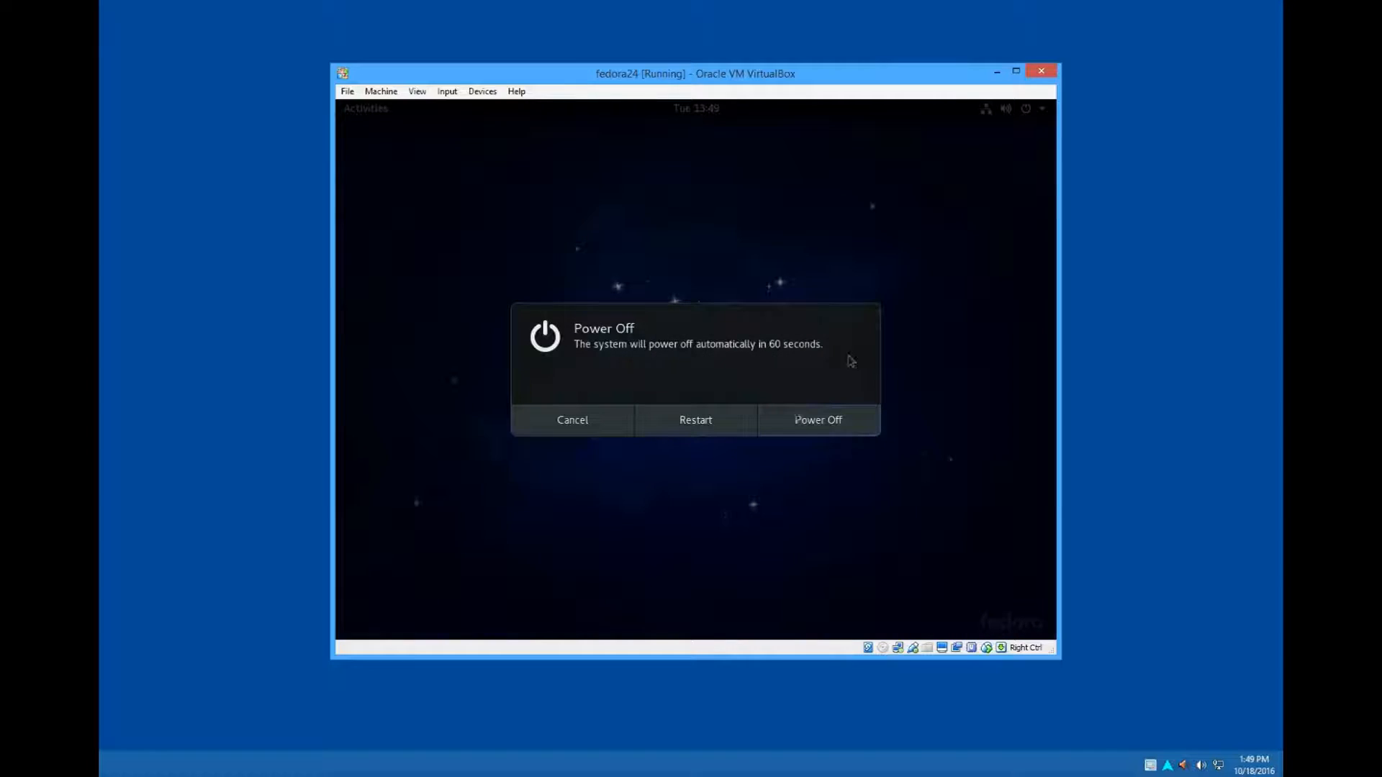
left_click(800, 424)
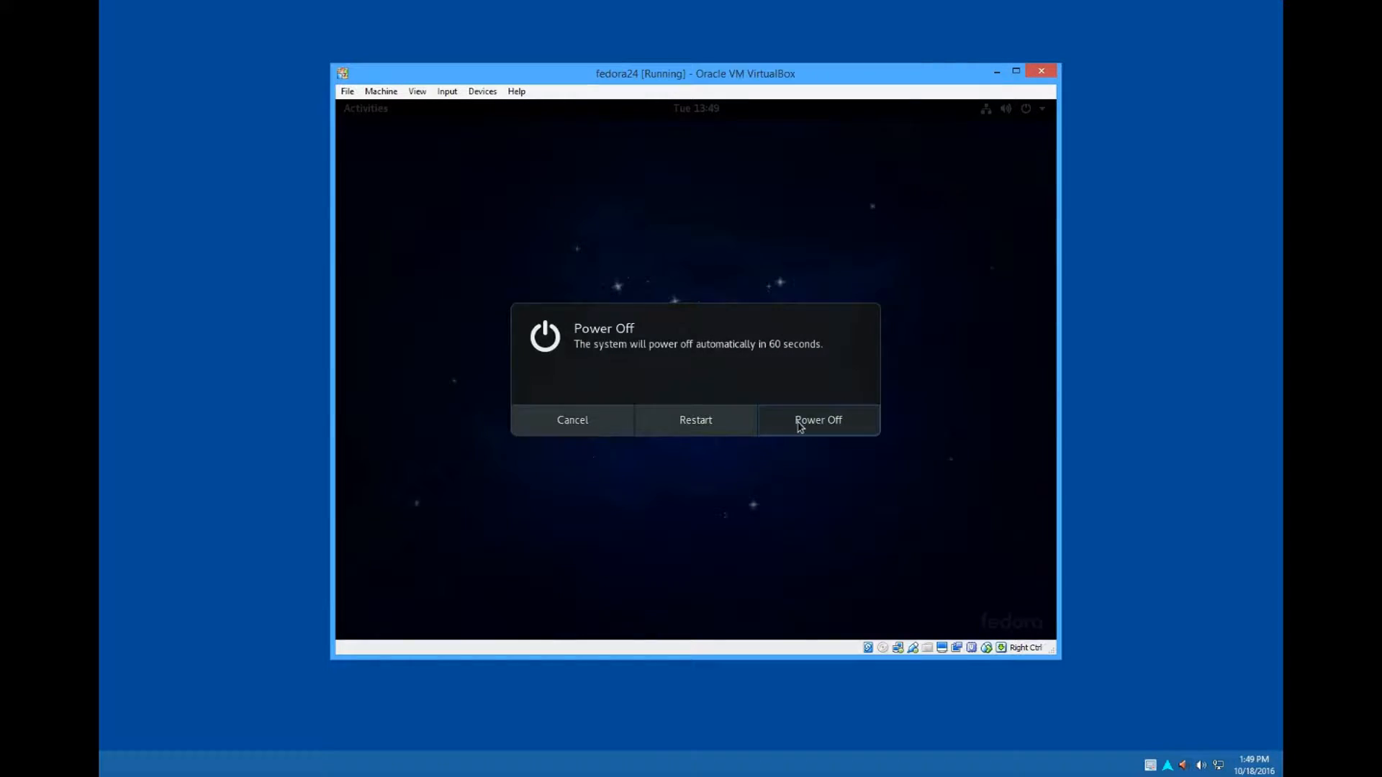